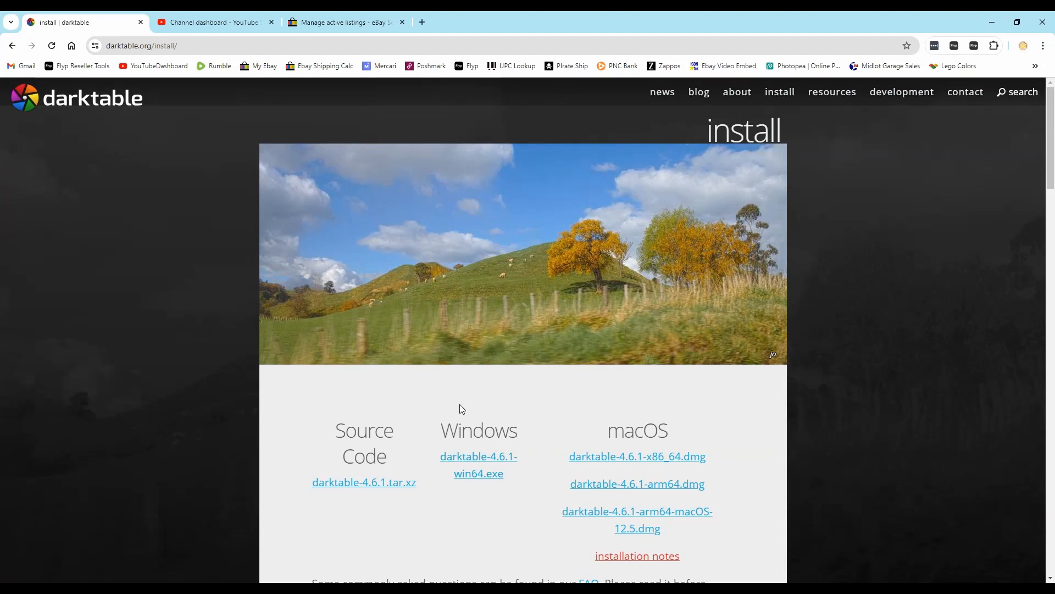
pyautogui.scroll(-2, 489, 407)
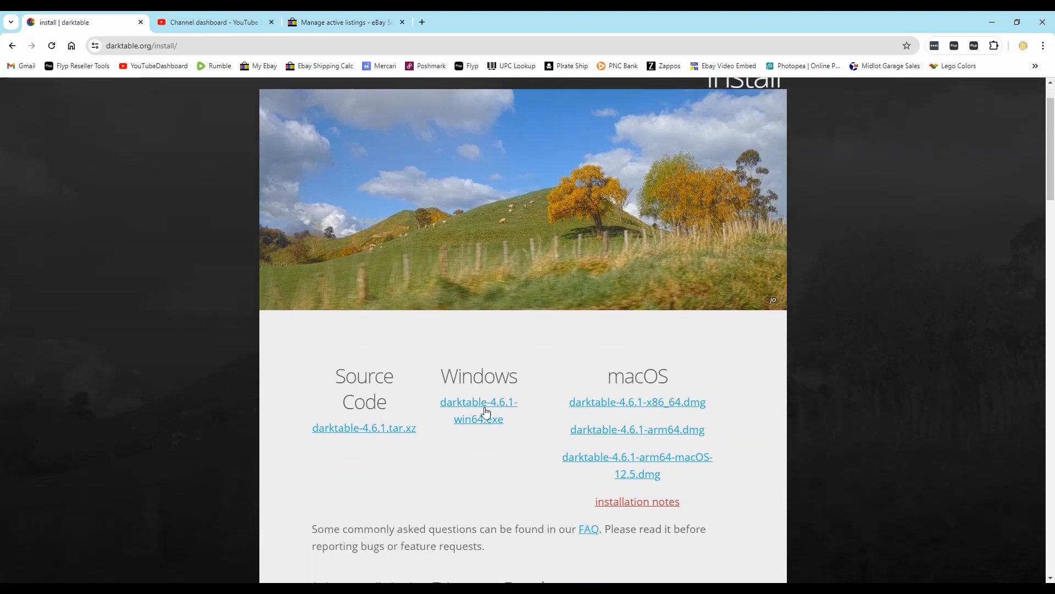
pyautogui.scroll(2, 481, 408)
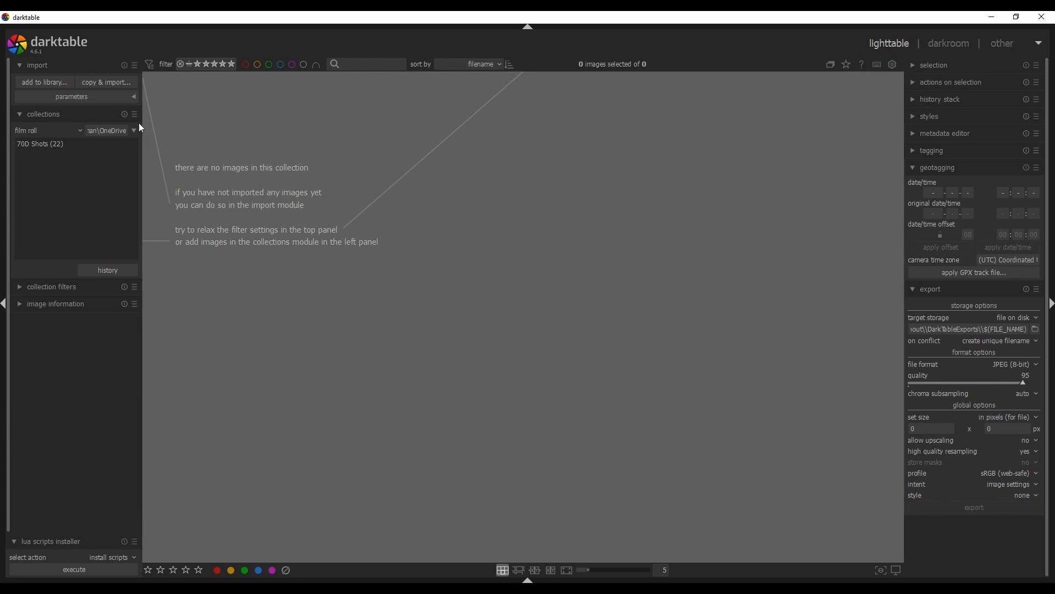
# Add the pictures from the OneDrive folder to the library, leaving one of the 37 files deselected
pyautogui.click(45, 83)
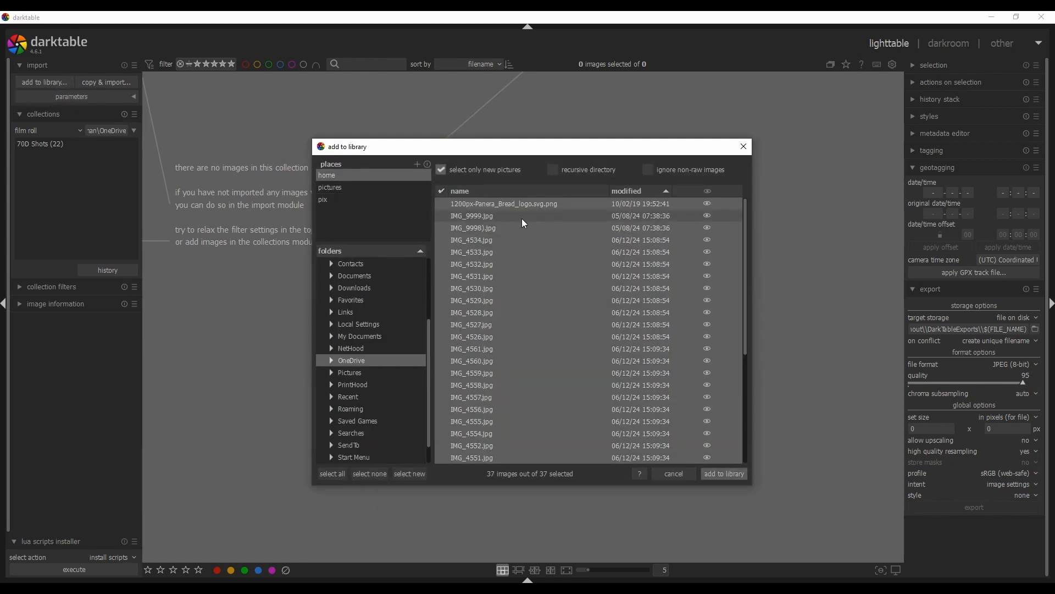
pyautogui.click(522, 219)
pyautogui.scroll(-5, 556, 353)
pyautogui.keyDown('shift'); pyautogui.click(654, 458); pyautogui.keyUp('shift')
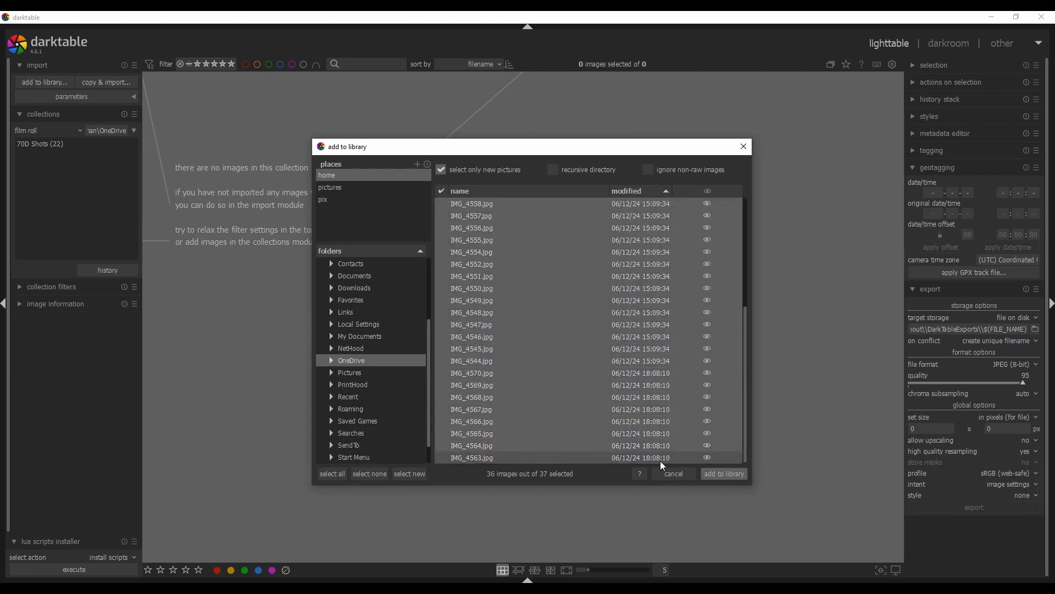
pyautogui.click(722, 474)
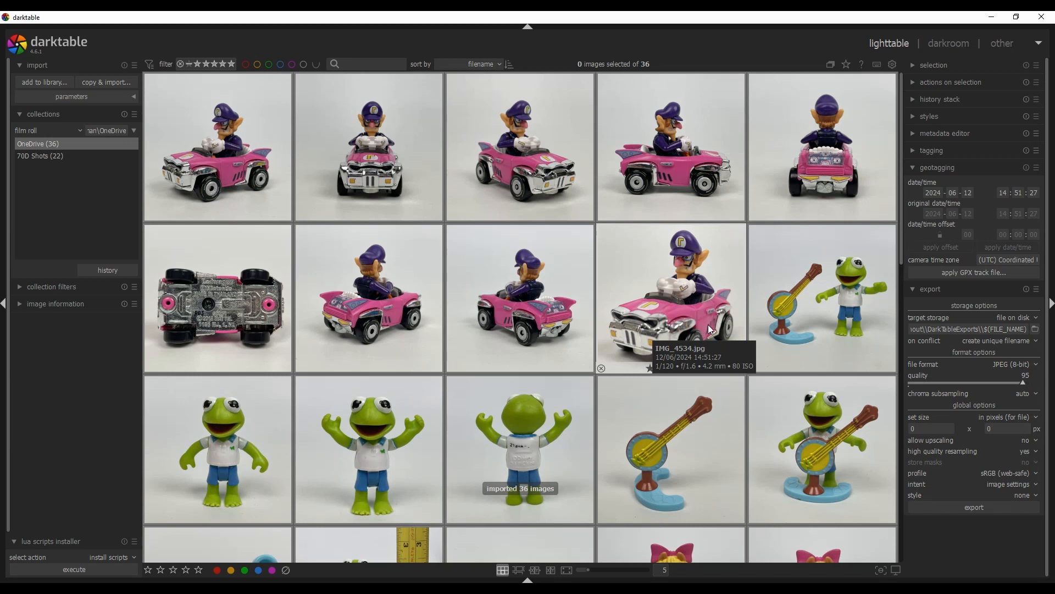
# Browse through the imported thumbnails in the lighttable
pyautogui.scroll(-2, 582, 299)
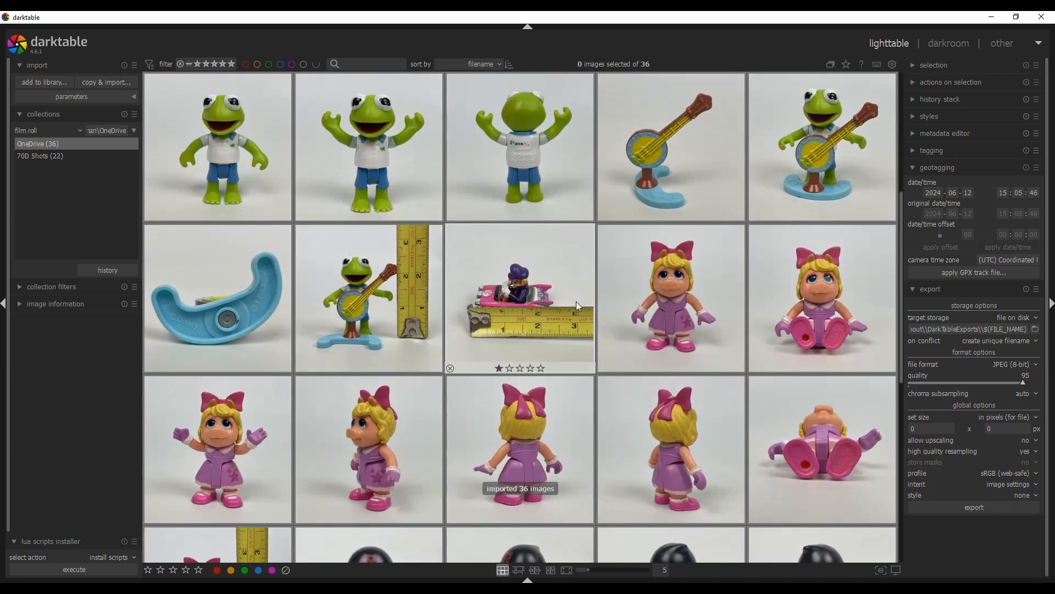
pyautogui.scroll(-1, 578, 295)
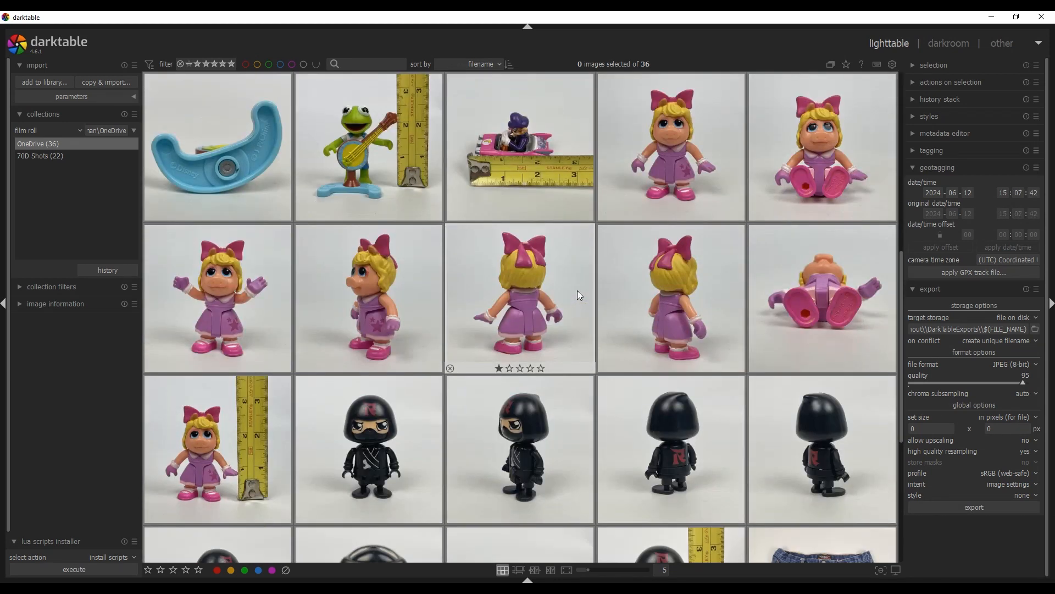
pyautogui.scroll(-2, 577, 292)
pyautogui.scroll(1, 578, 285)
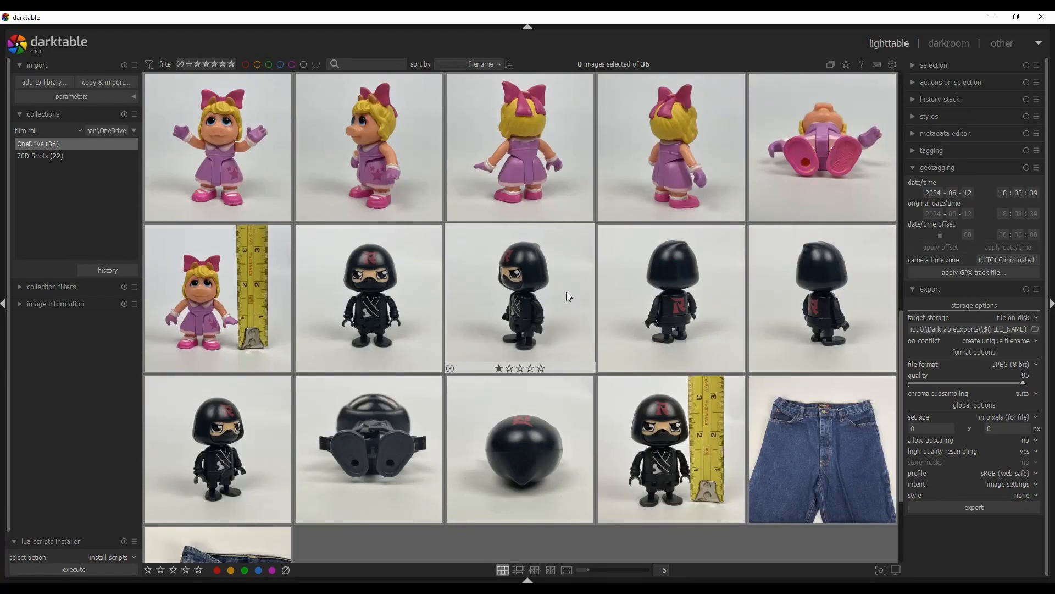
pyautogui.scroll(-1, 565, 291)
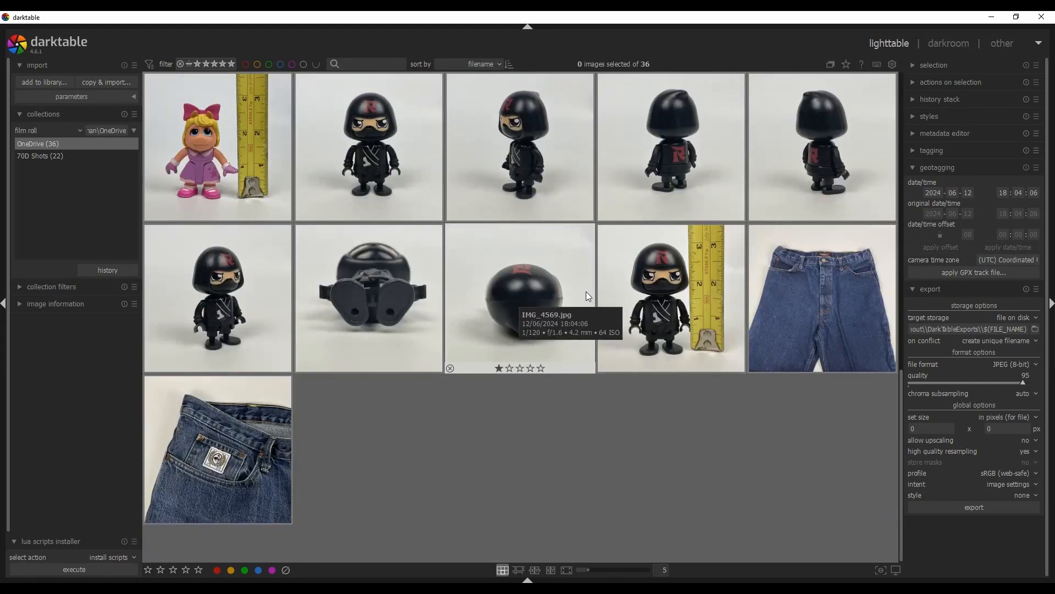
pyautogui.scroll(5, 551, 319)
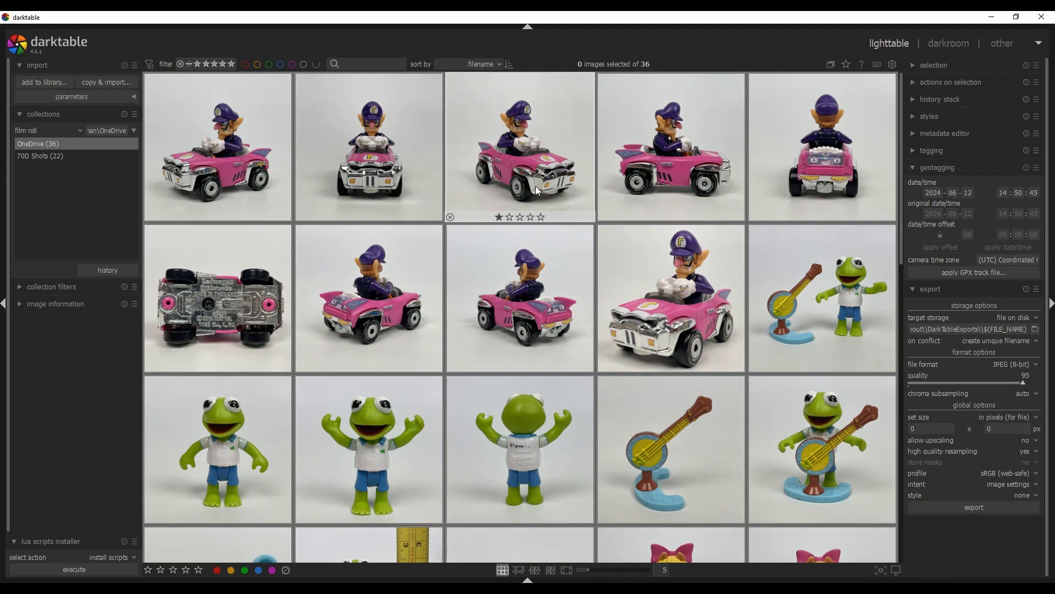
pyautogui.scroll(-3, 522, 259)
pyautogui.scroll(-1, 522, 259)
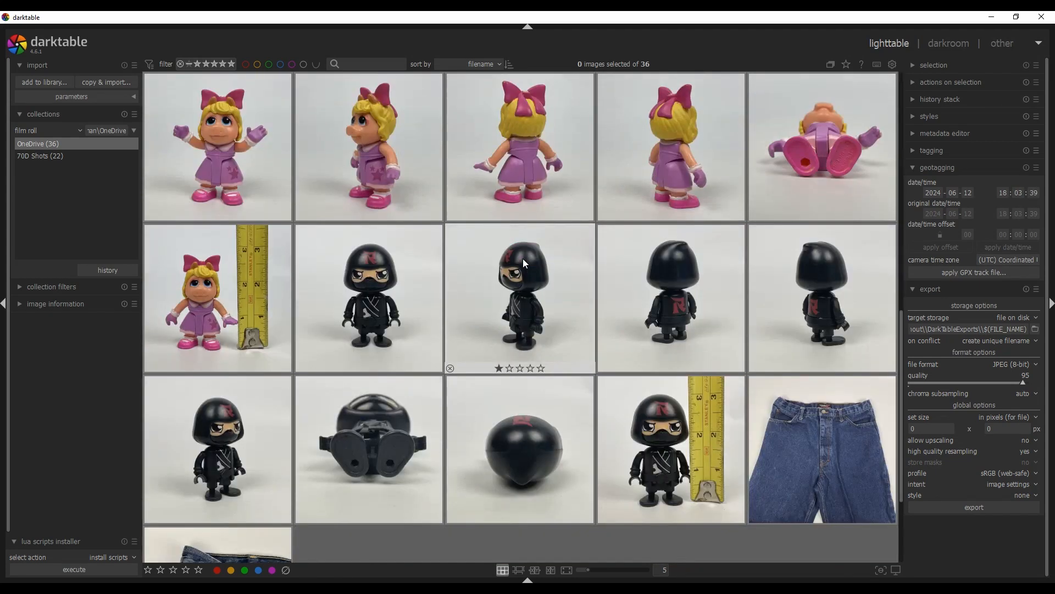
pyautogui.scroll(4, 522, 259)
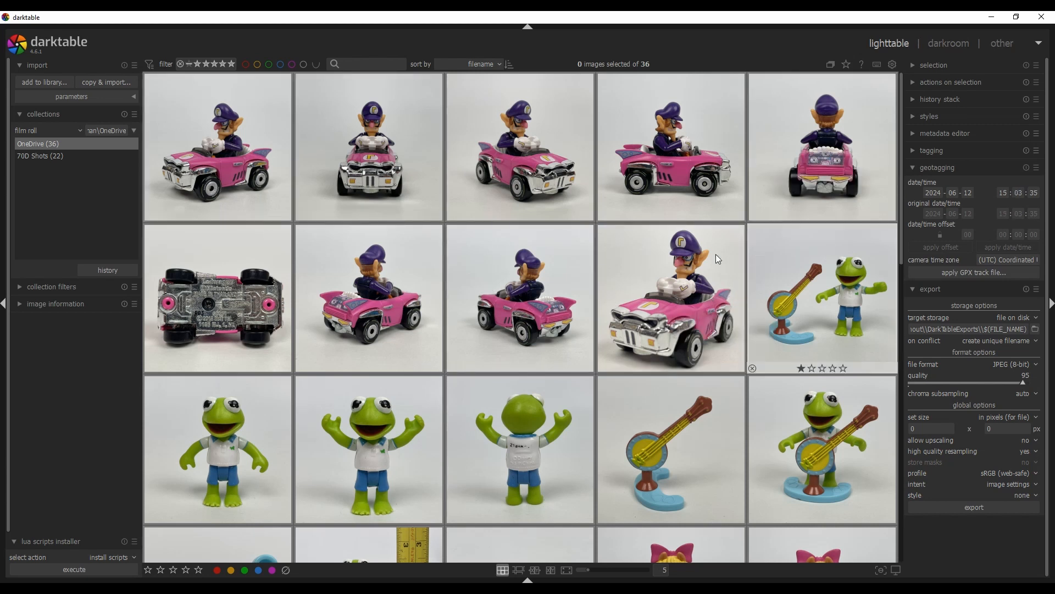
# Open the first car photo in the darkroom and steepen its tone curve by moving the white point left and lifting the black point
pyautogui.click(237, 175)
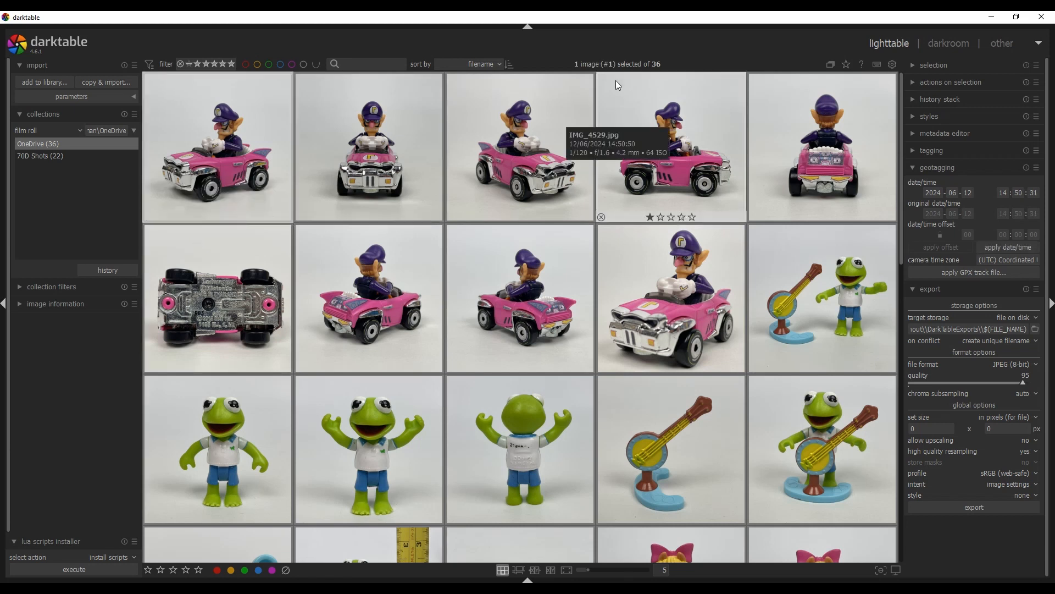
pyautogui.click(947, 44)
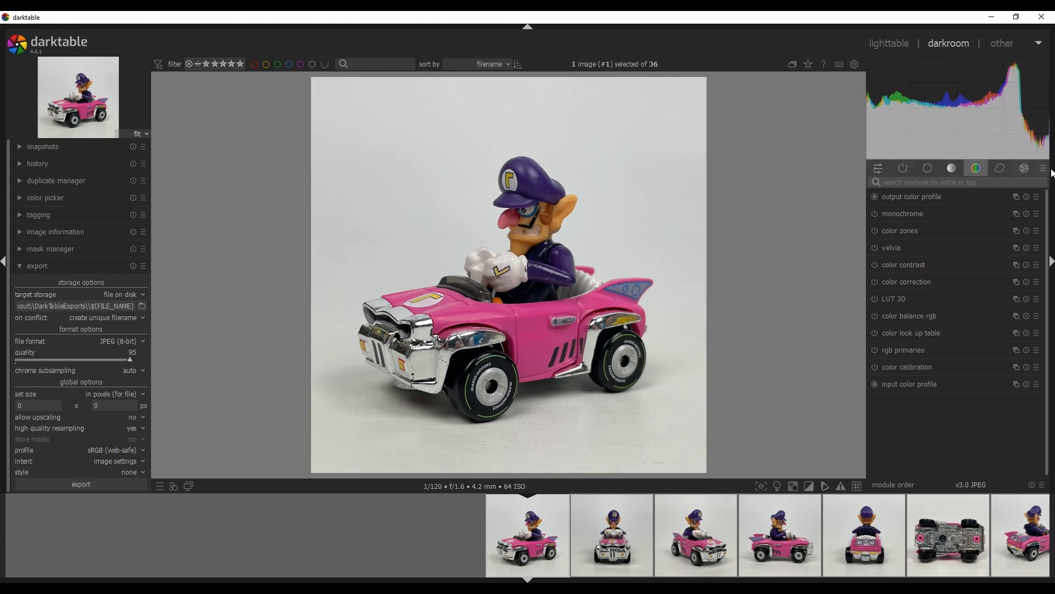
pyautogui.click(951, 169)
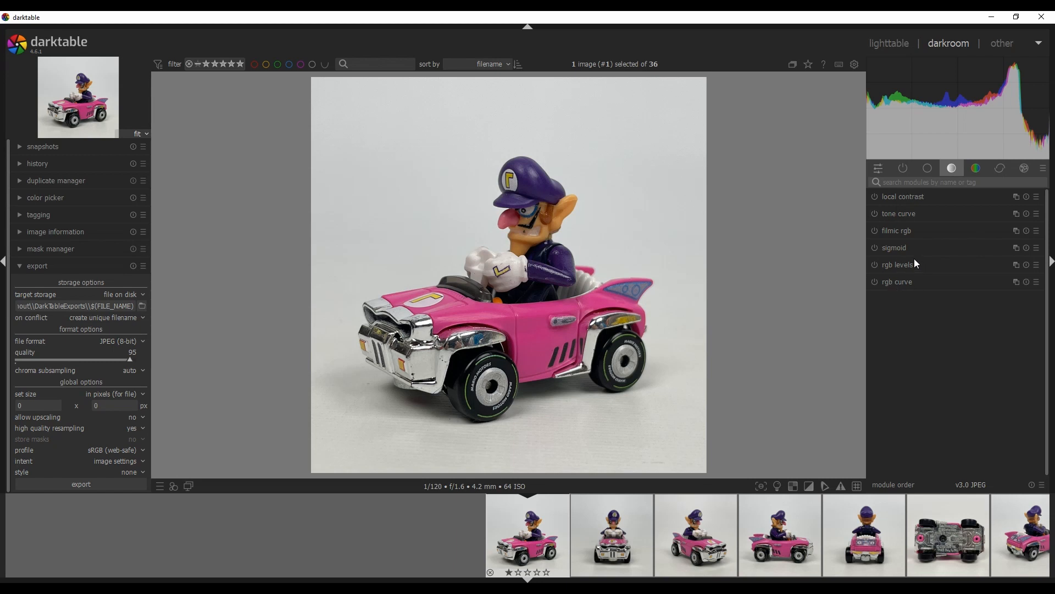
pyautogui.click(899, 213)
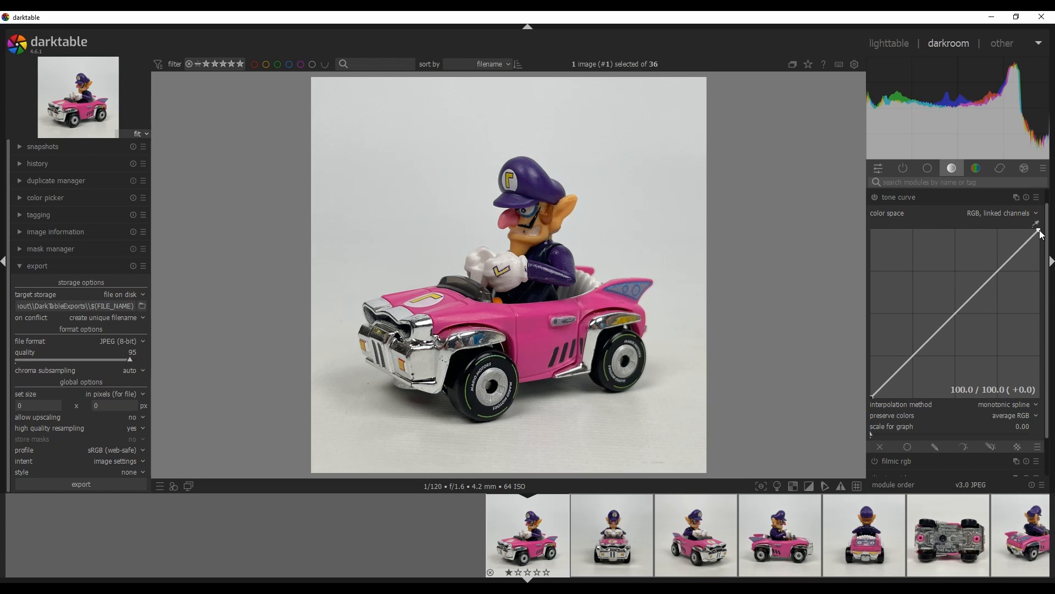
pyautogui.moveTo(1039, 229); pyautogui.dragTo(1036, 202)
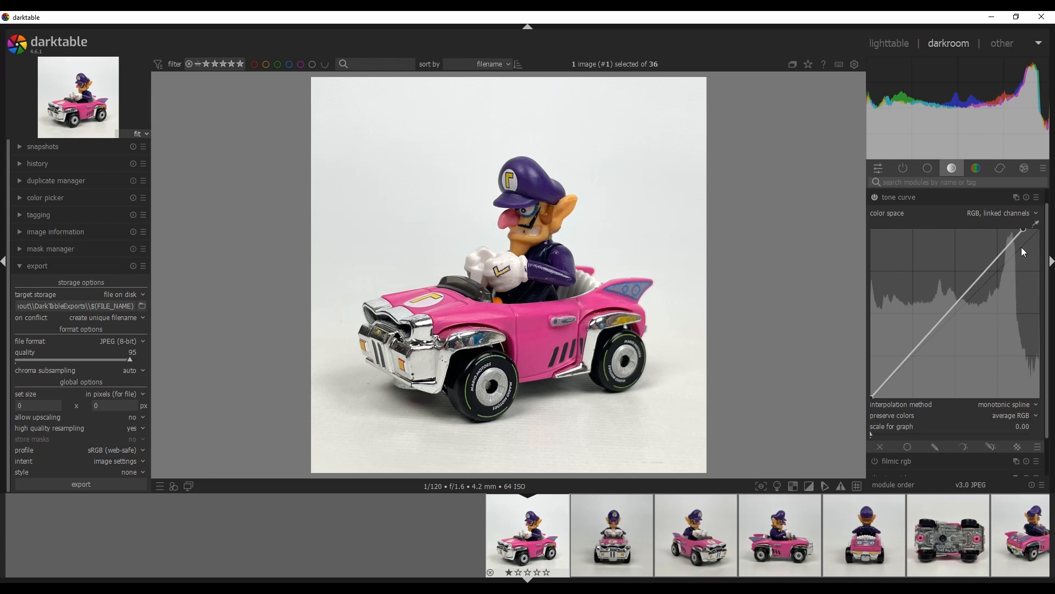
pyautogui.moveTo(1024, 230); pyautogui.dragTo(1024, 225)
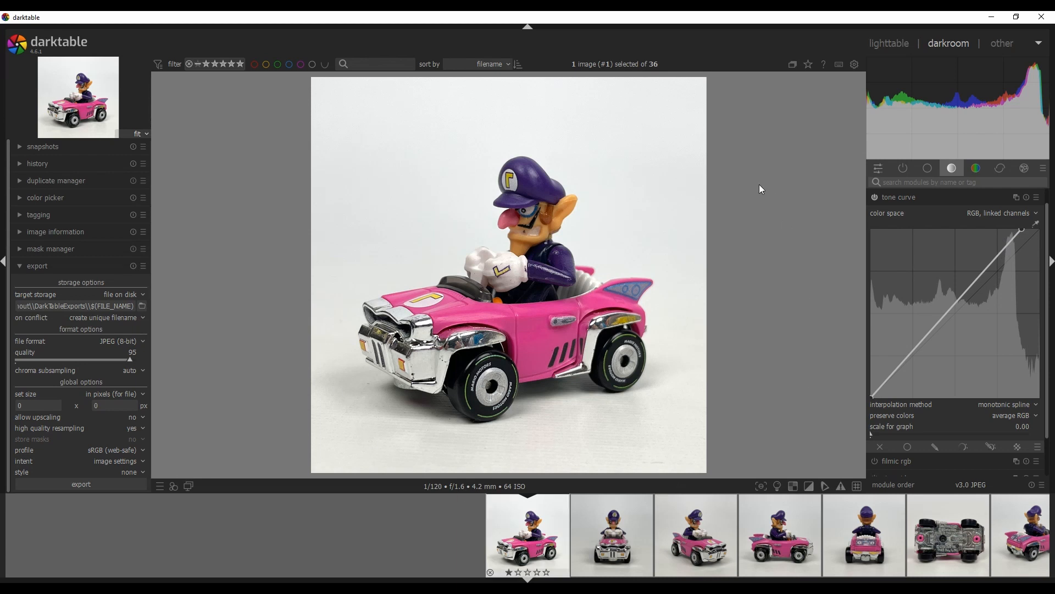
pyautogui.moveTo(1021, 232); pyautogui.dragTo(1023, 229)
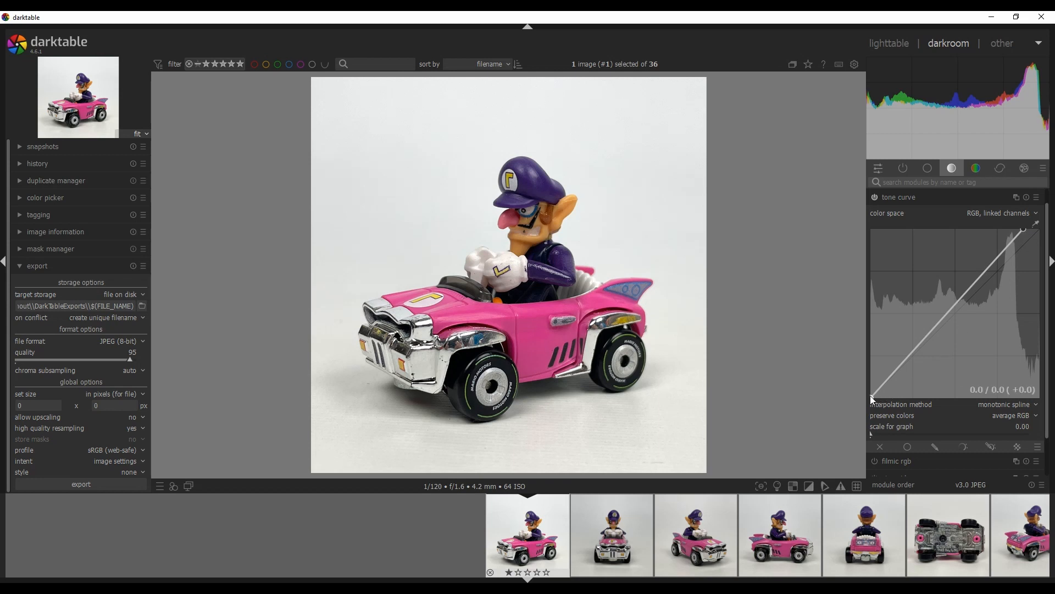
pyautogui.moveTo(870, 397); pyautogui.dragTo(866, 386)
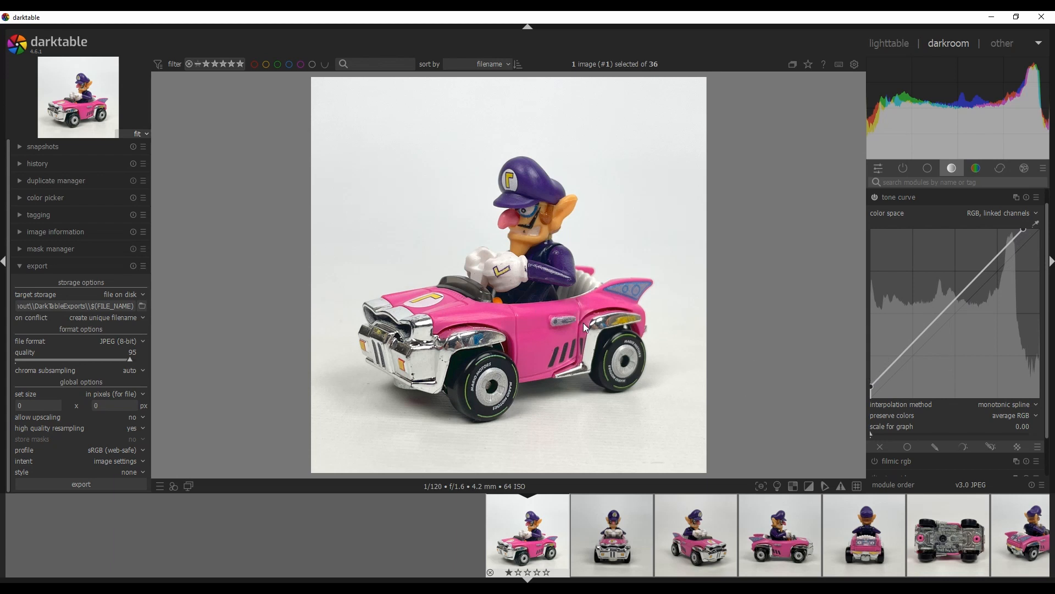
# Lower the global saturation in the color balance rgb module to -24.95%
pyautogui.click(979, 172)
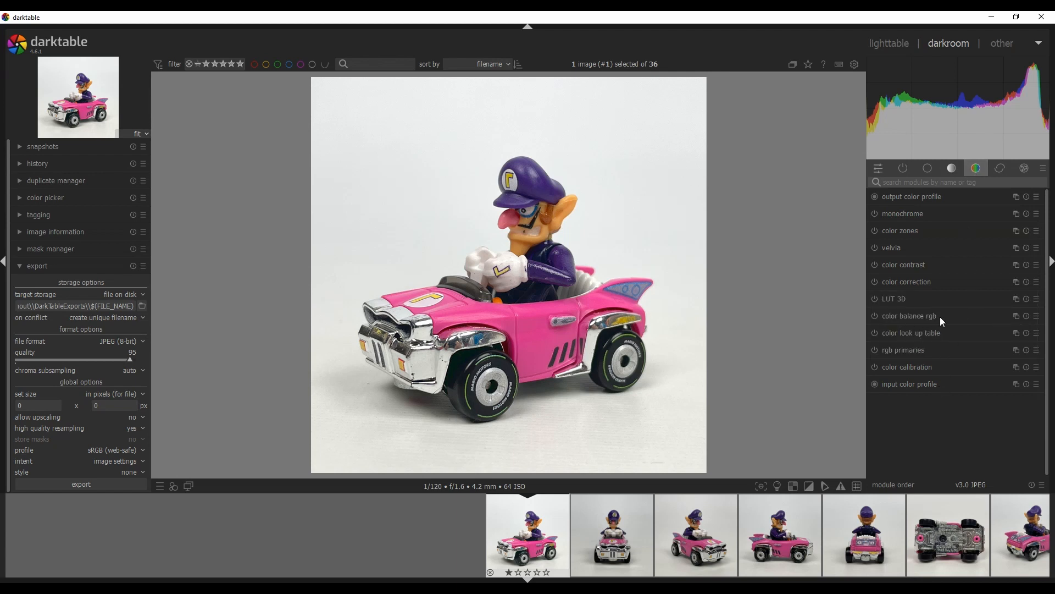
pyautogui.click(915, 317)
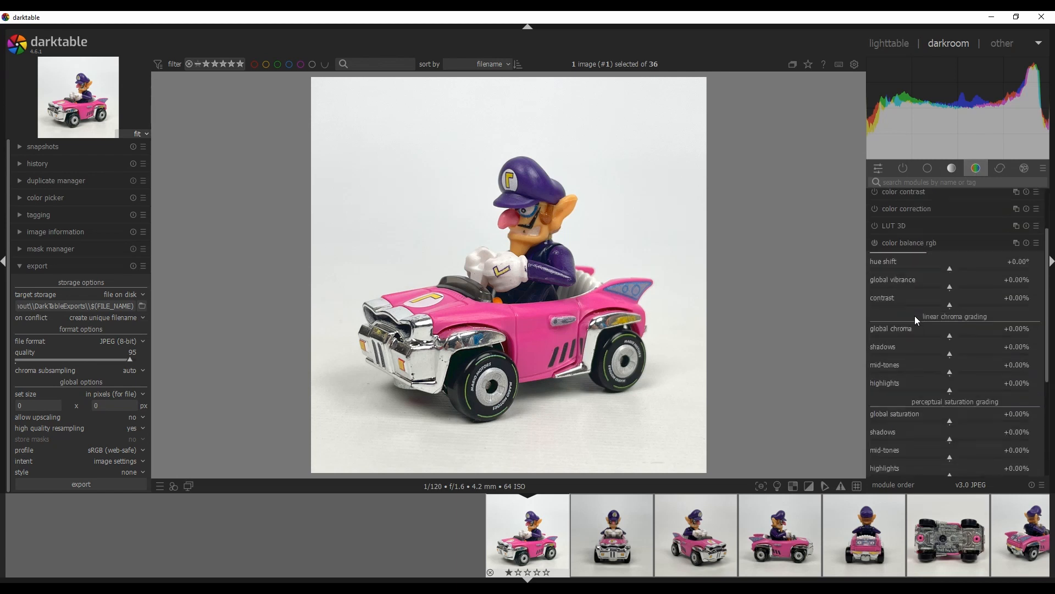
pyautogui.moveTo(1049, 293); pyautogui.dragTo(1048, 305)
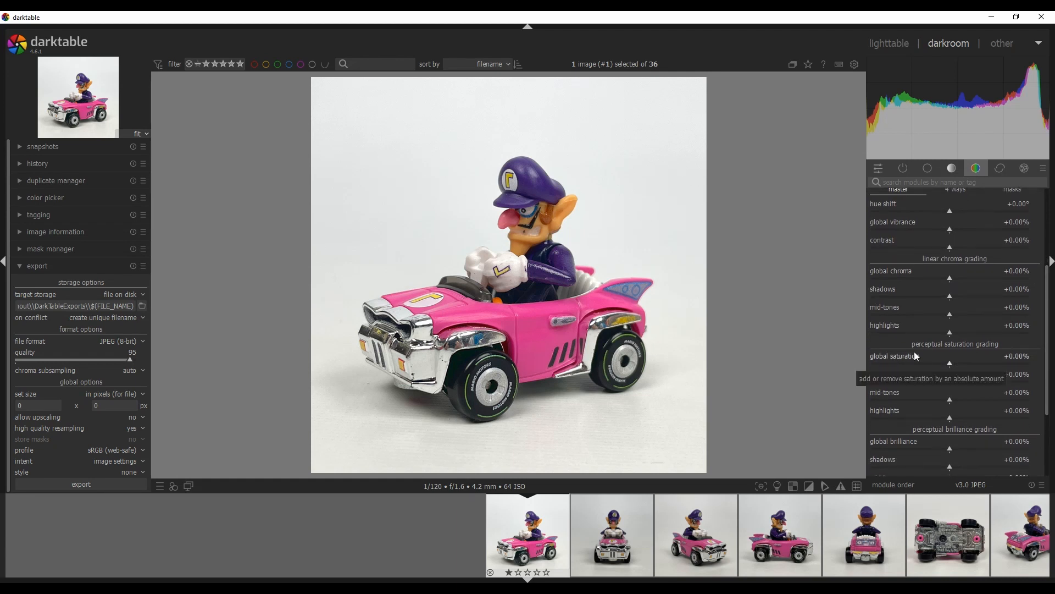
pyautogui.moveTo(949, 362); pyautogui.dragTo(929, 361)
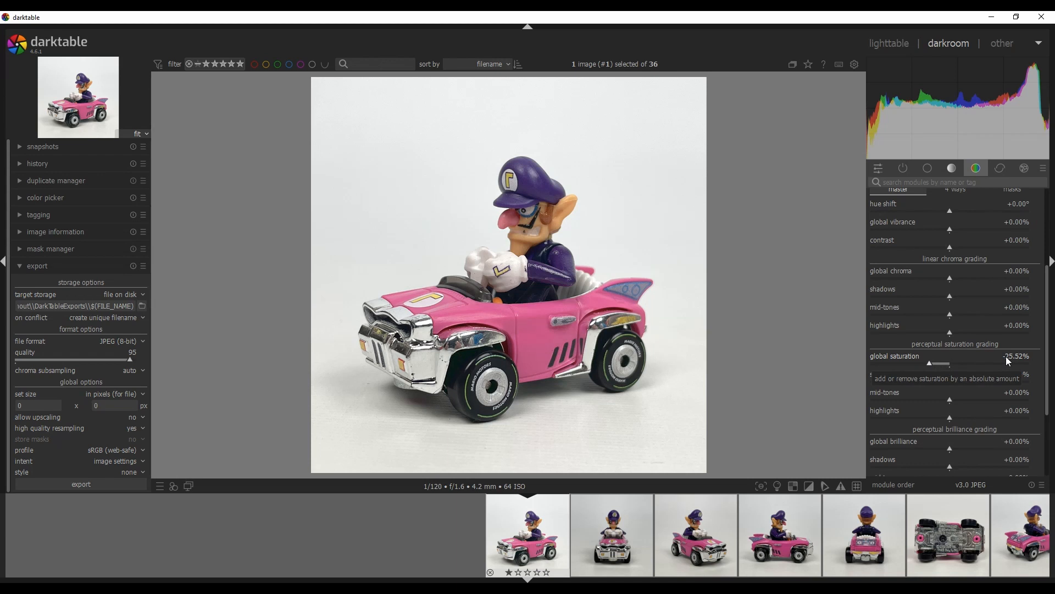
pyautogui.rightClick(928, 362)
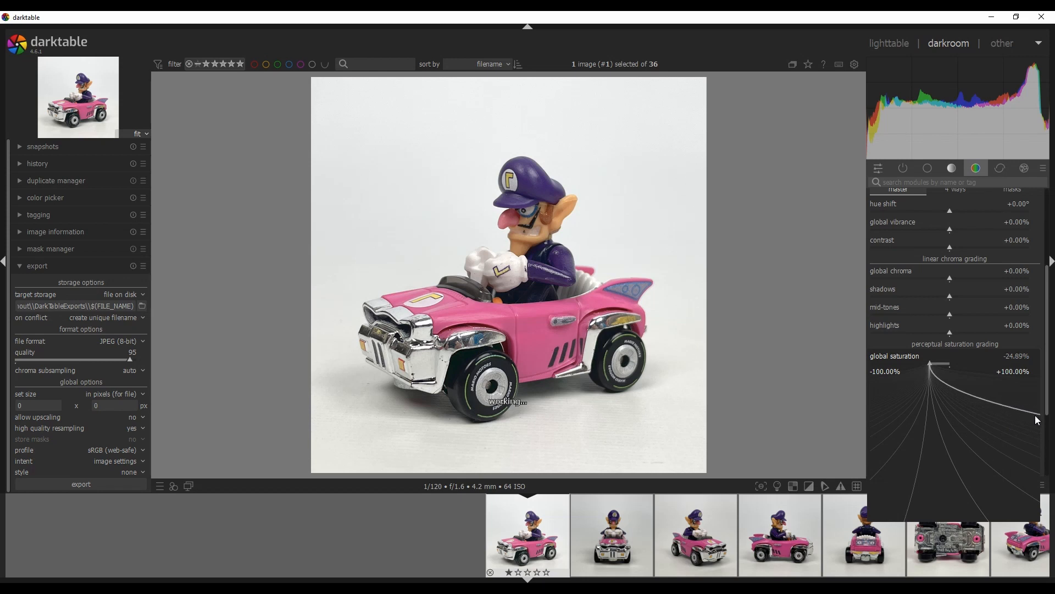
pyautogui.click(1035, 416)
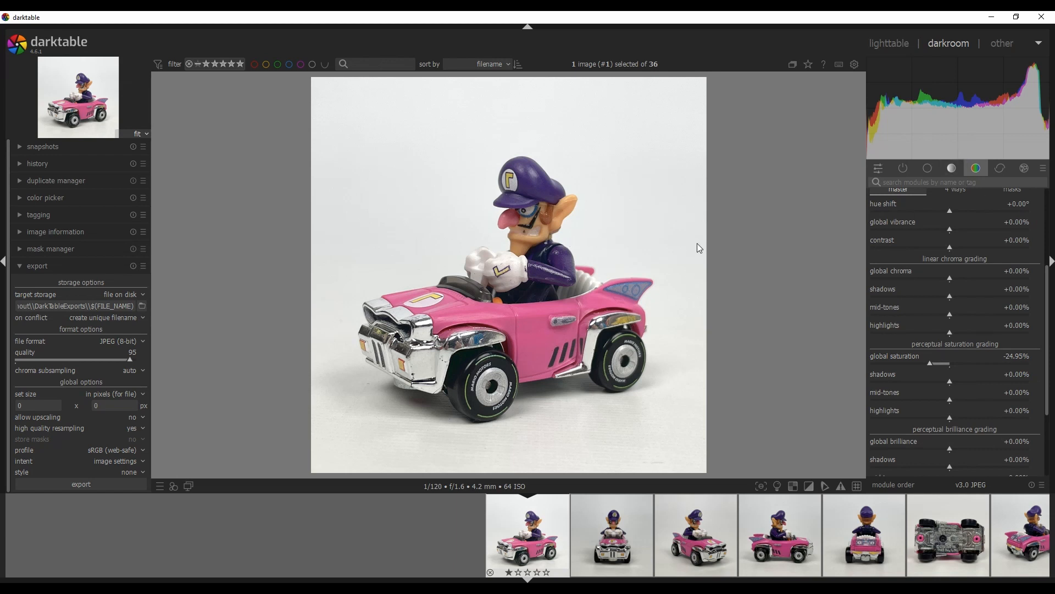
# Set the white balance from a picked area of the photo's background
pyautogui.click(928, 171)
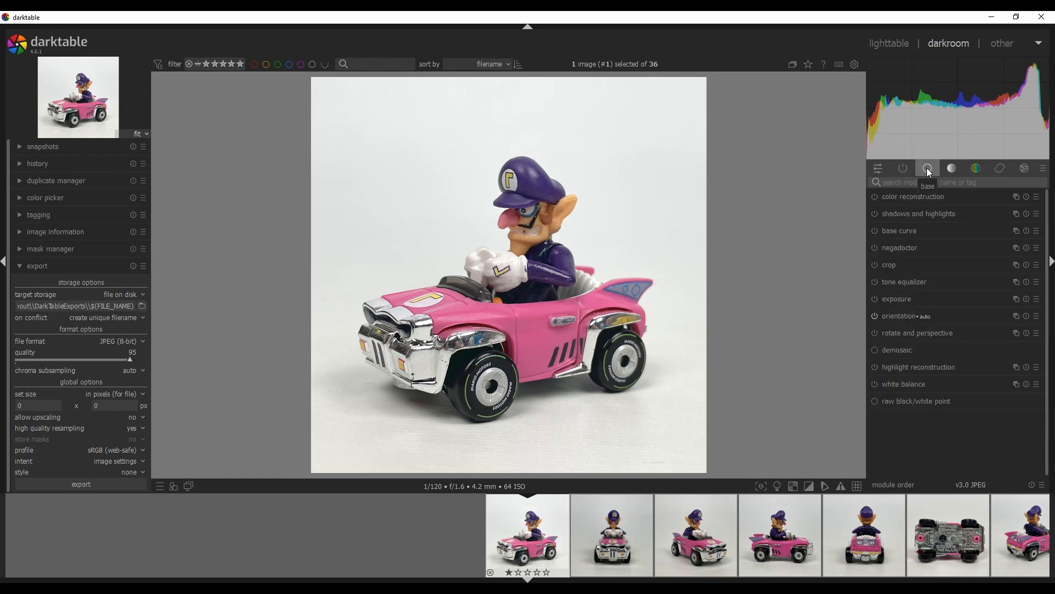
pyautogui.click(907, 384)
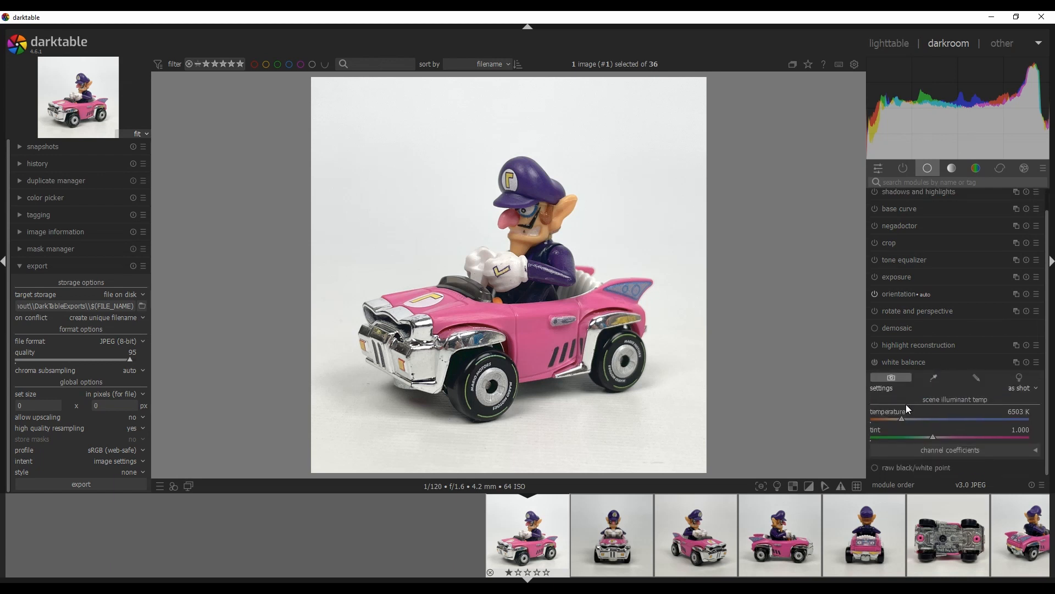
pyautogui.click(937, 378)
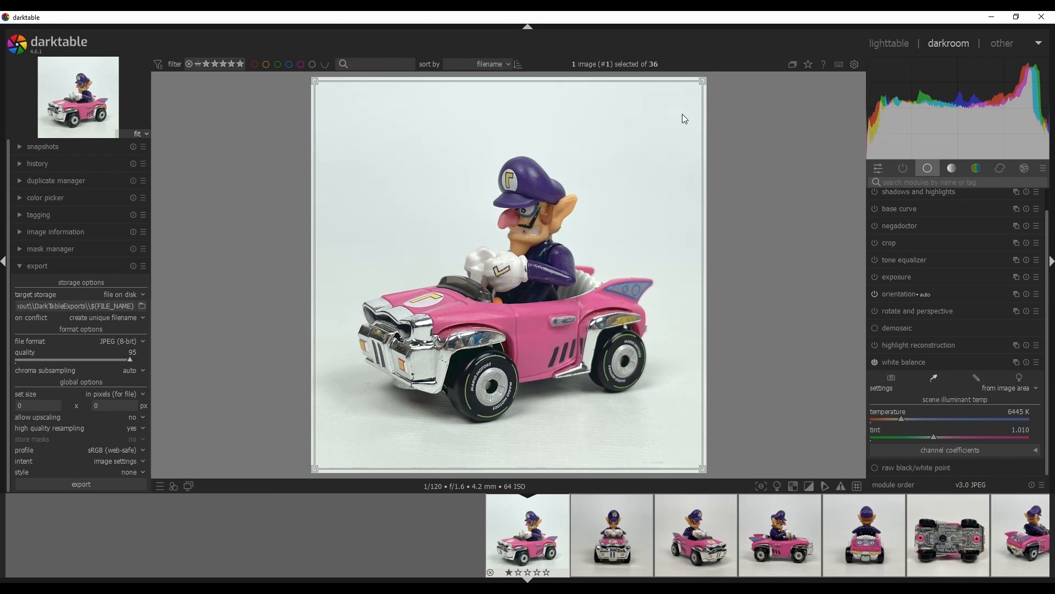
pyautogui.click(687, 453)
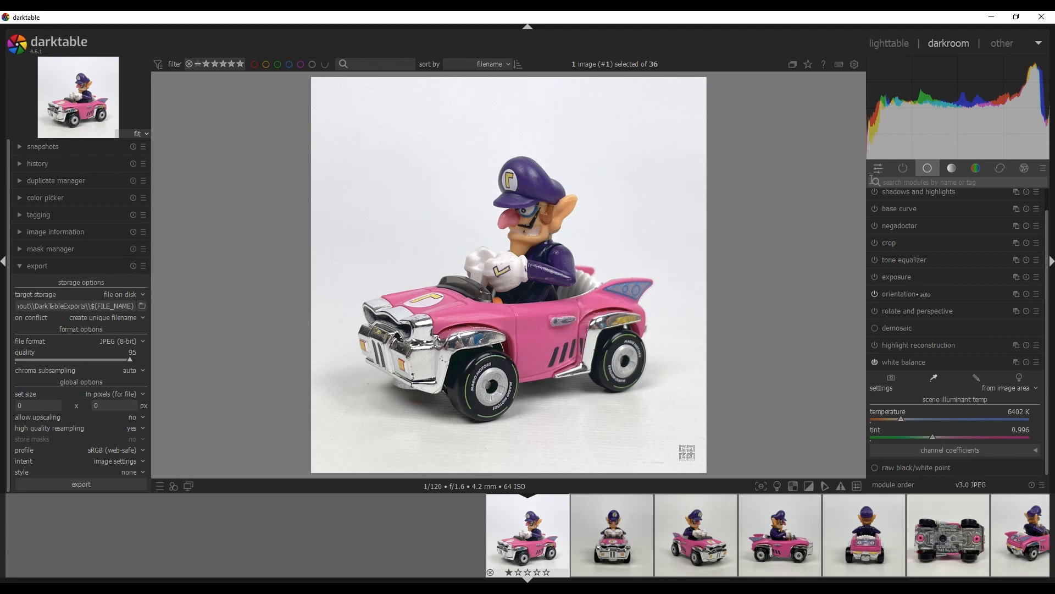
# Review the tone curve, color balance rgb and white balance settings across the module groups
pyautogui.click(953, 168)
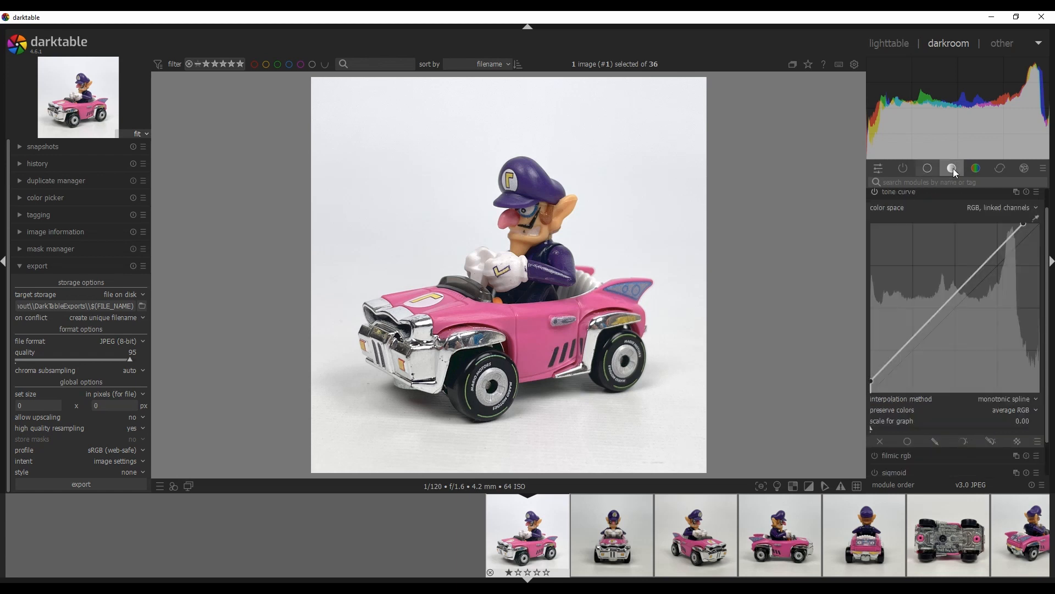
pyautogui.click(976, 172)
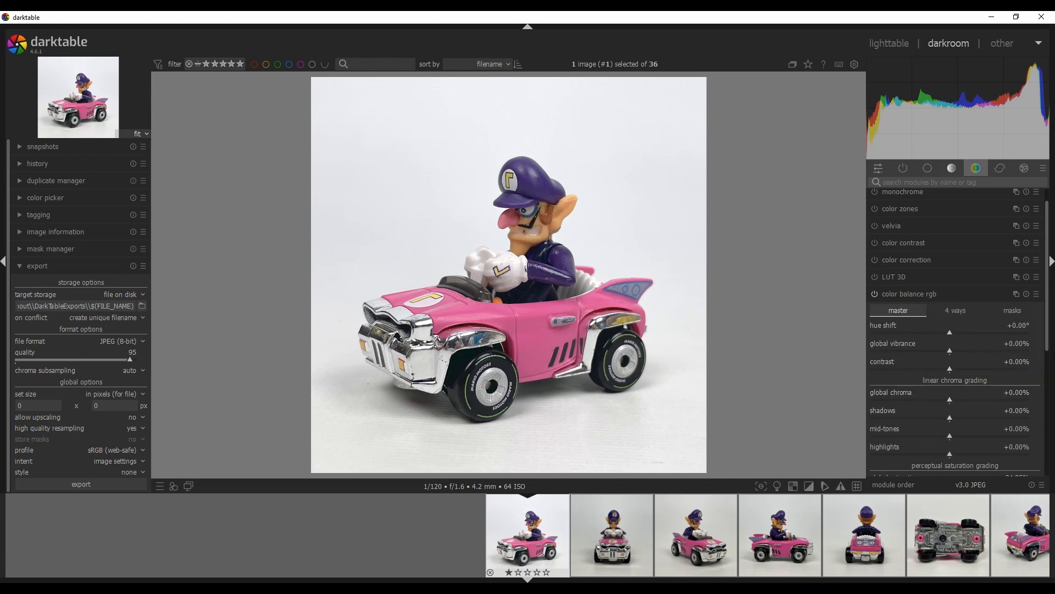
pyautogui.scroll(-2, 910, 385)
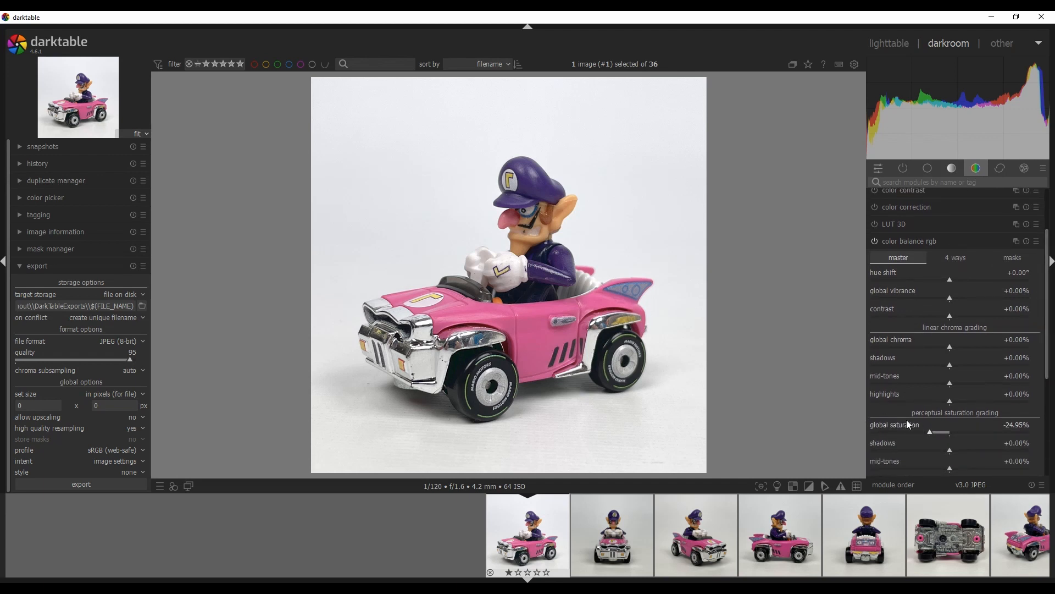
pyautogui.click(928, 168)
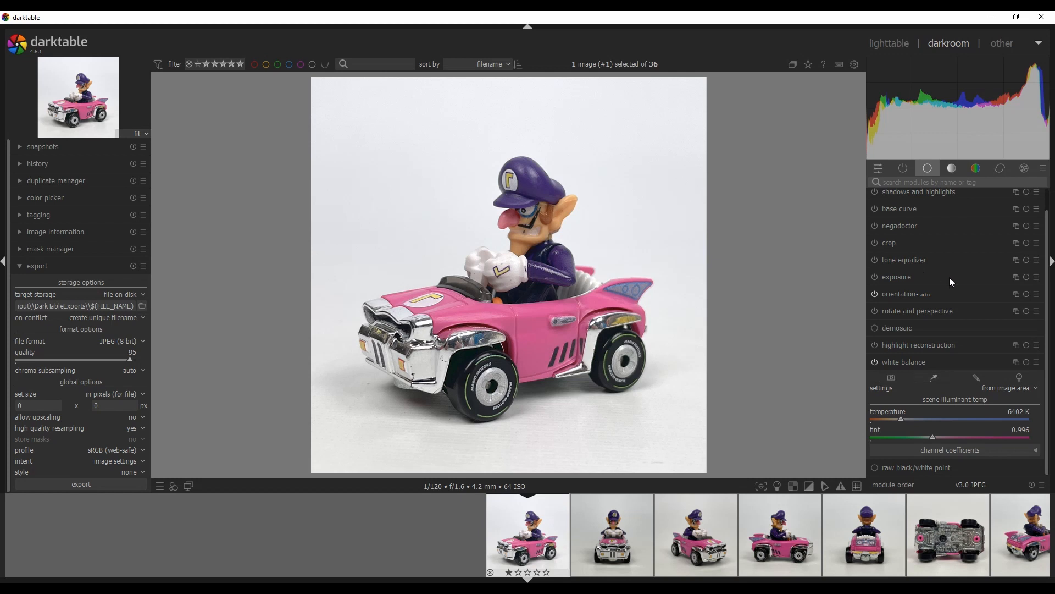
pyautogui.scroll(-2, 583, 533)
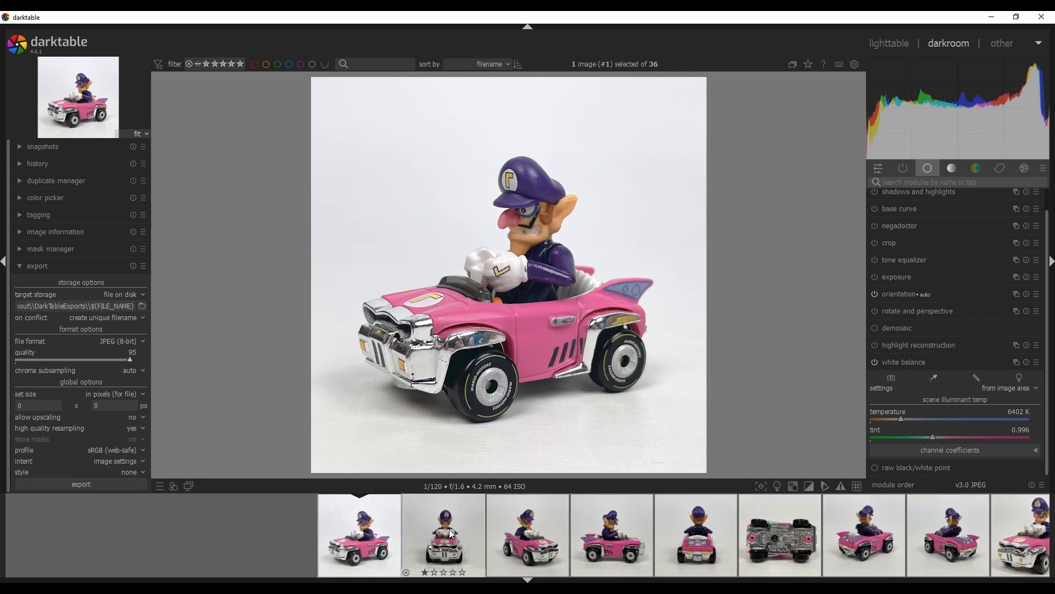
# Paste the first photo's edit history onto the other car photos in the filmstrip
pyautogui.scroll(-1, 447, 532)
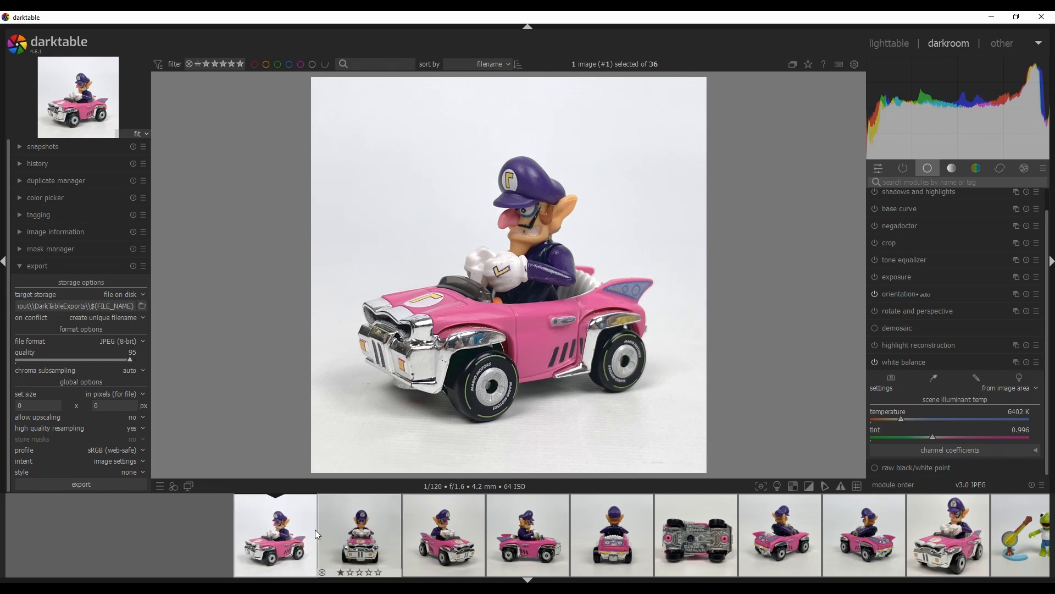
pyautogui.scroll(-6, 302, 539)
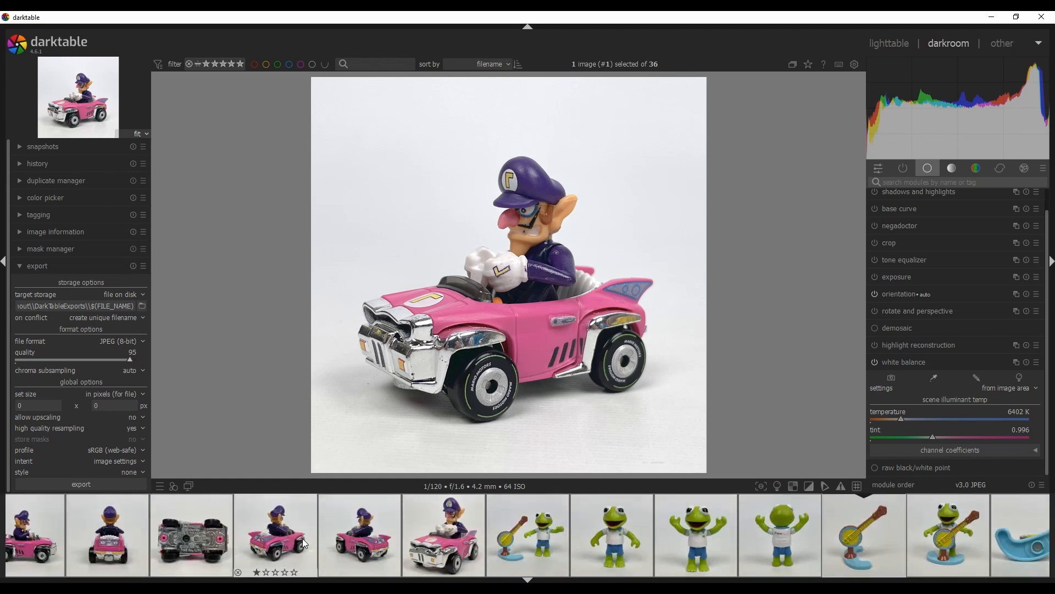
pyautogui.scroll(6, 302, 541)
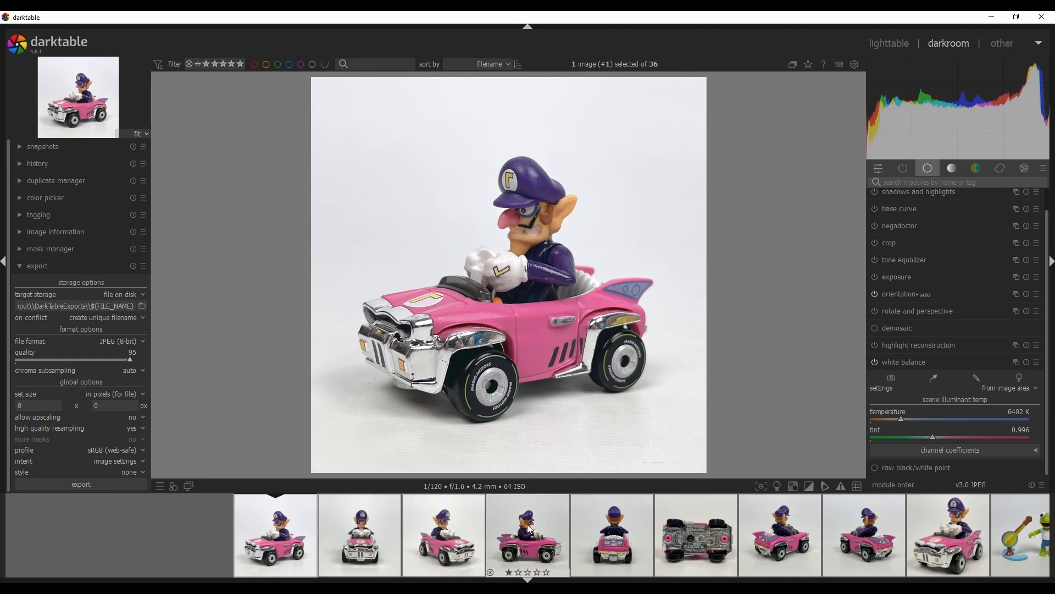
pyautogui.hotkey('ctrl', 'v')
pyautogui.hotkey('ctrl', 'v')
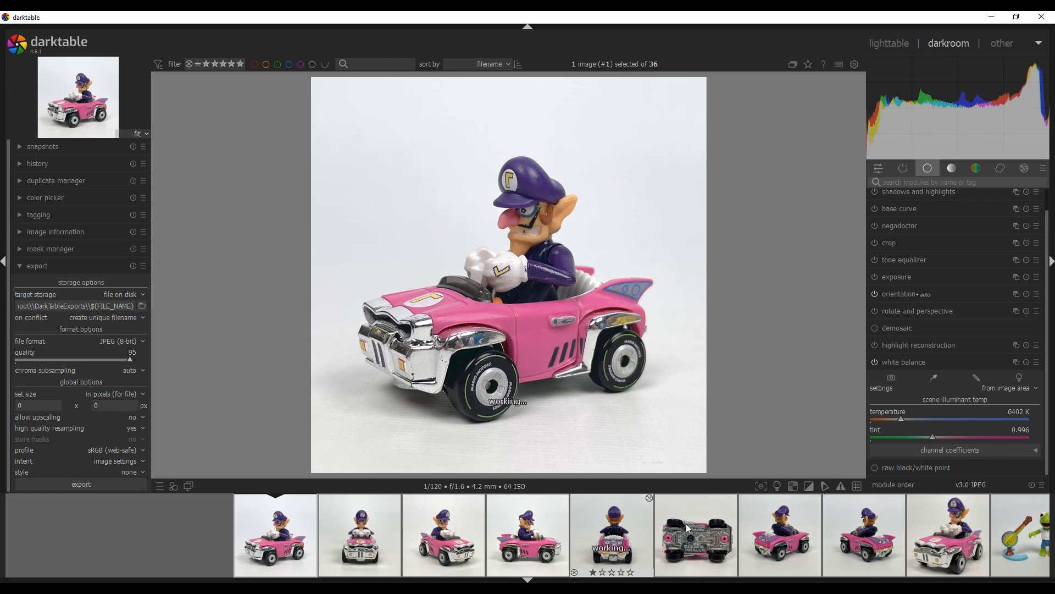
pyautogui.hotkey('ctrl', 'v')
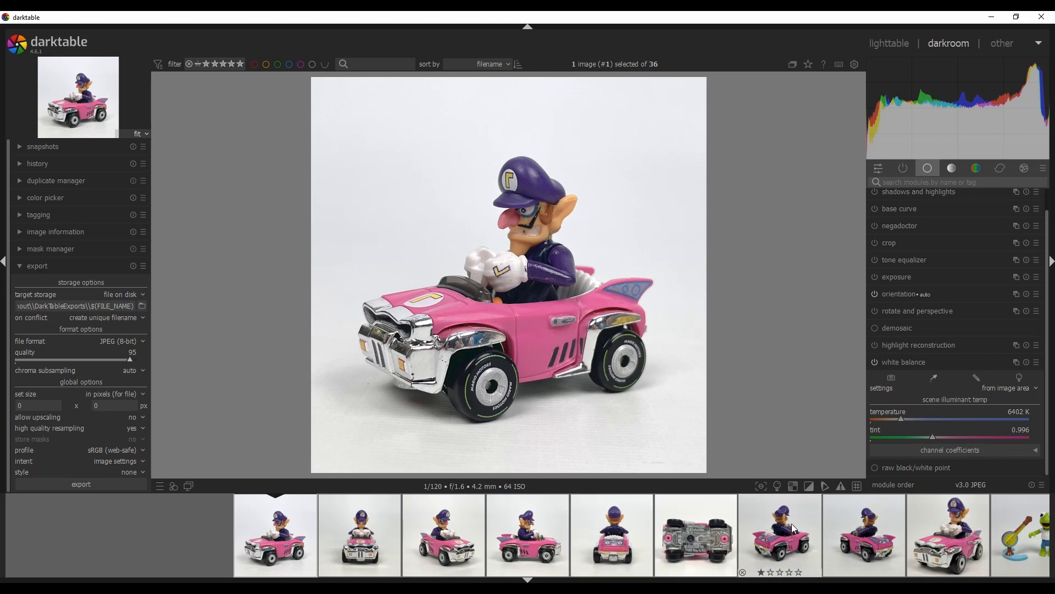
pyautogui.hotkey('ctrl', 'v')
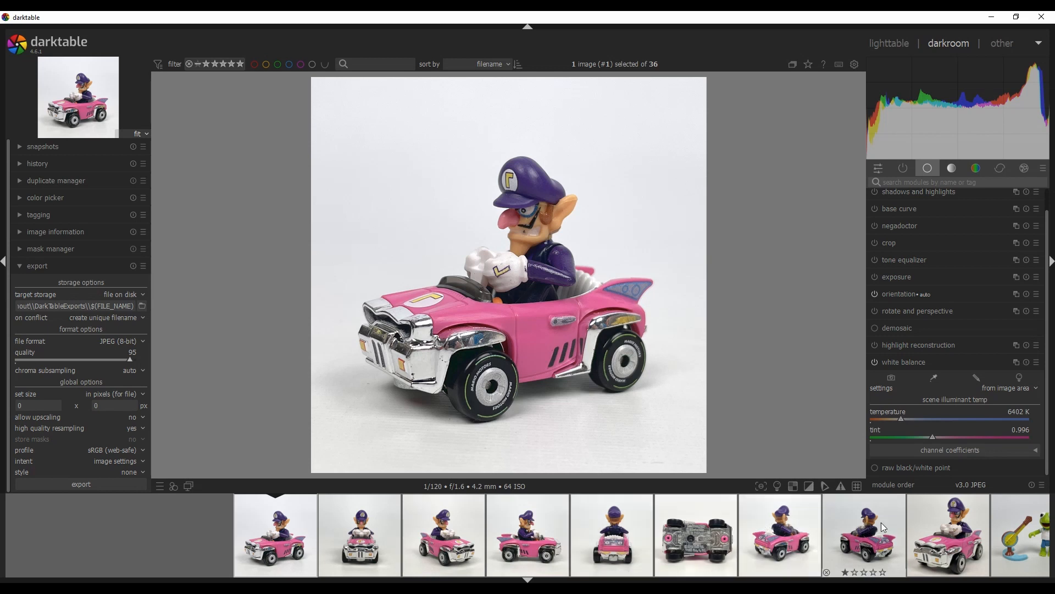
pyautogui.hotkey('ctrl', 'v')
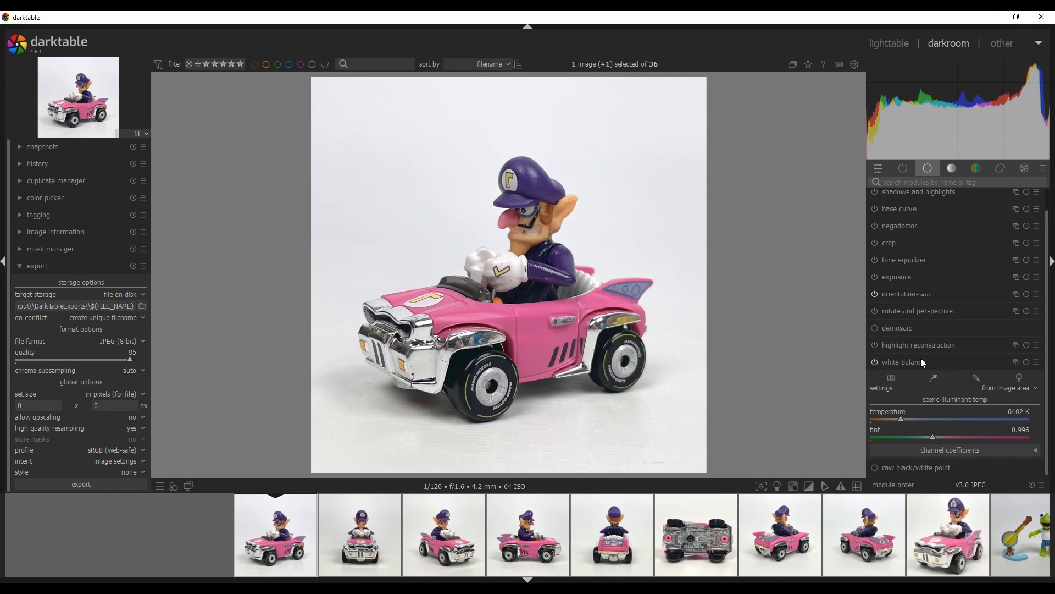
# Step through car photos 2 to 5, setting each one's white balance from the image area
pyautogui.click(366, 539)
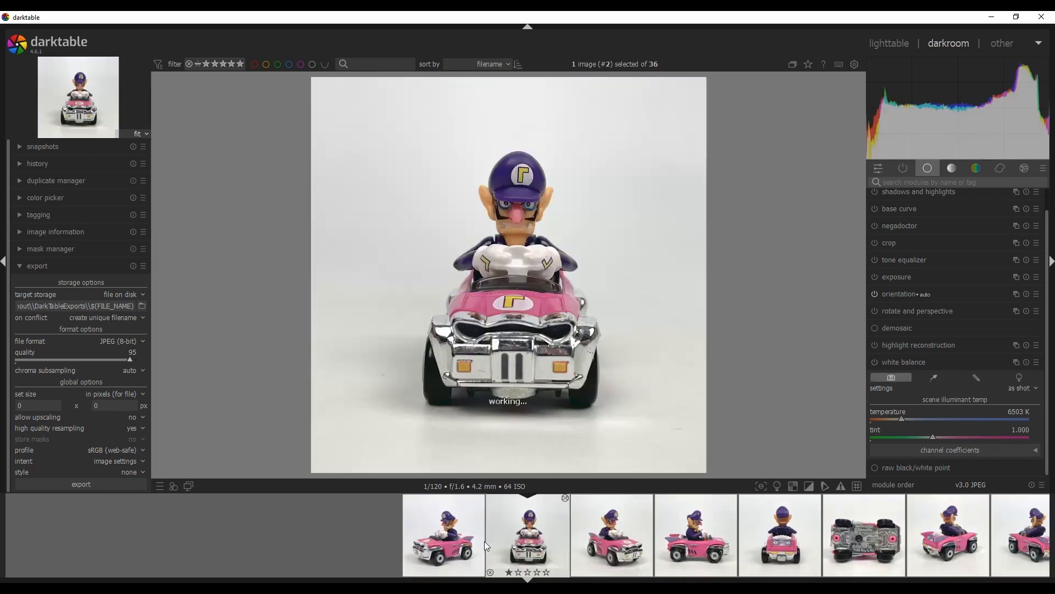
pyautogui.click(941, 379)
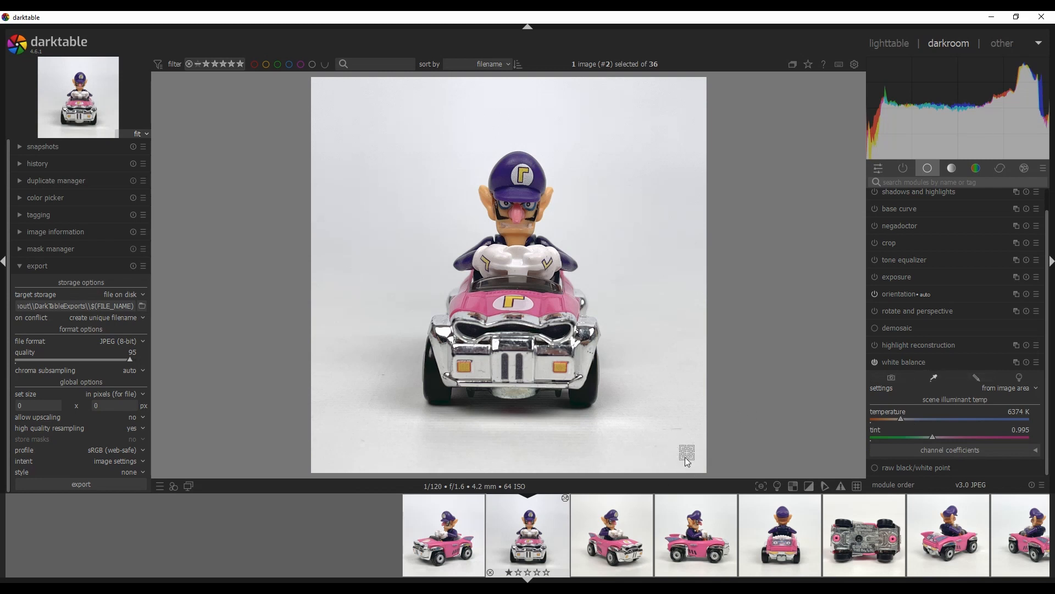
pyautogui.click(614, 536)
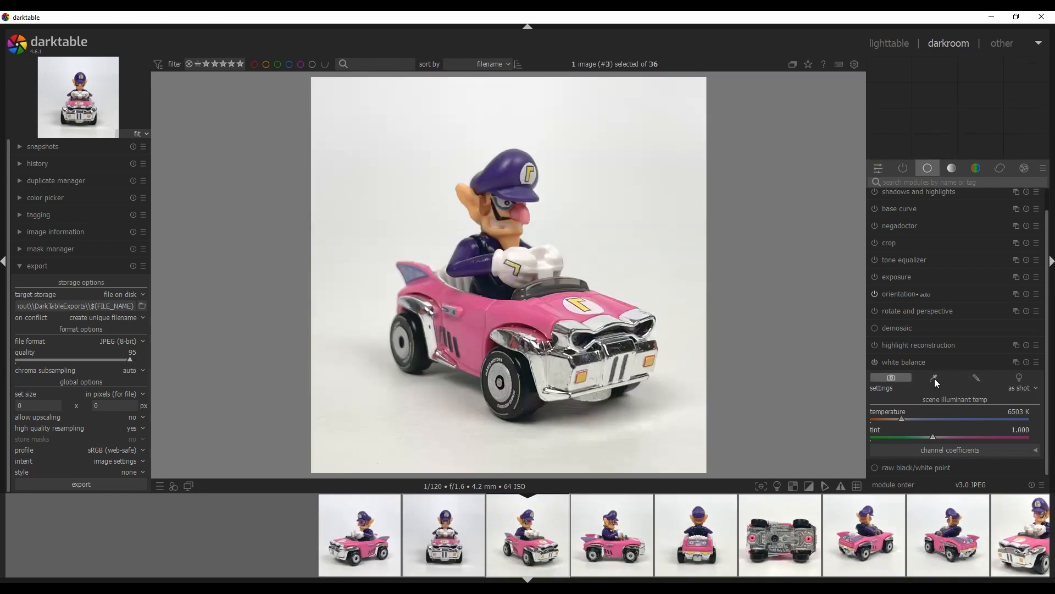
pyautogui.click(935, 378)
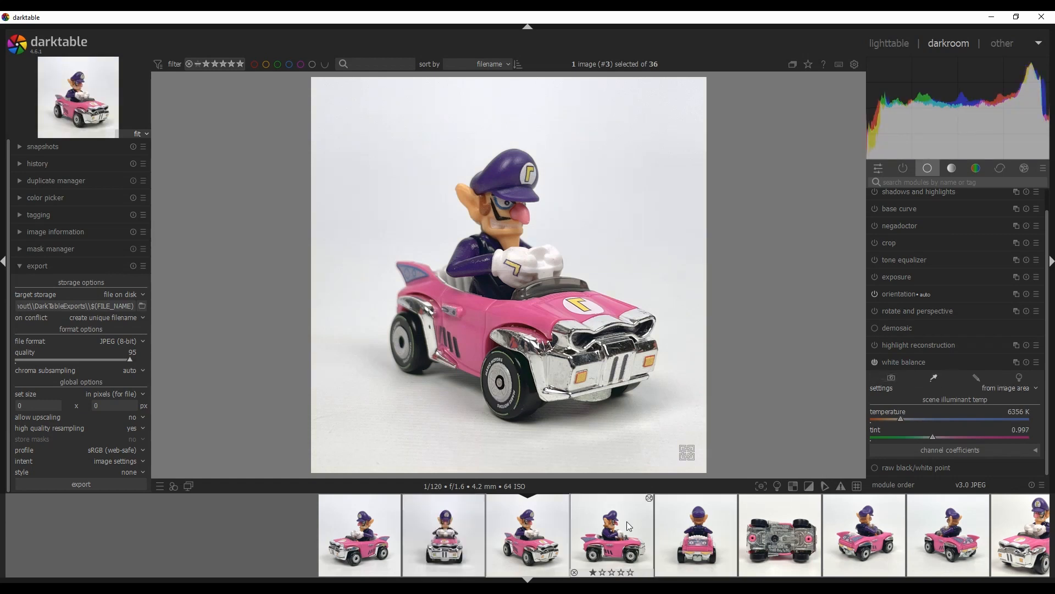
pyautogui.click(629, 526)
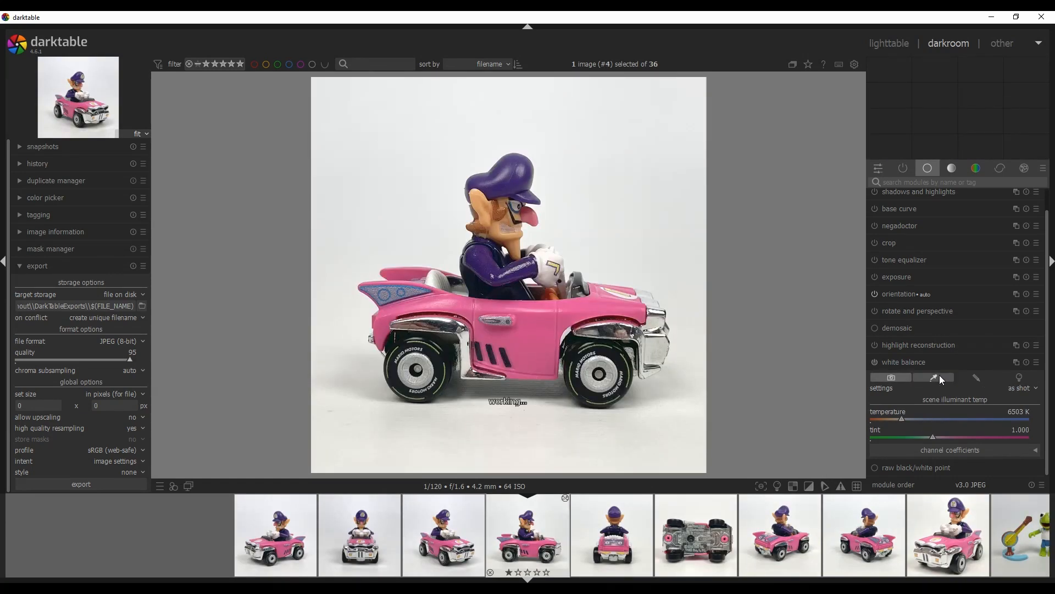
pyautogui.click(938, 375)
pyautogui.click(627, 519)
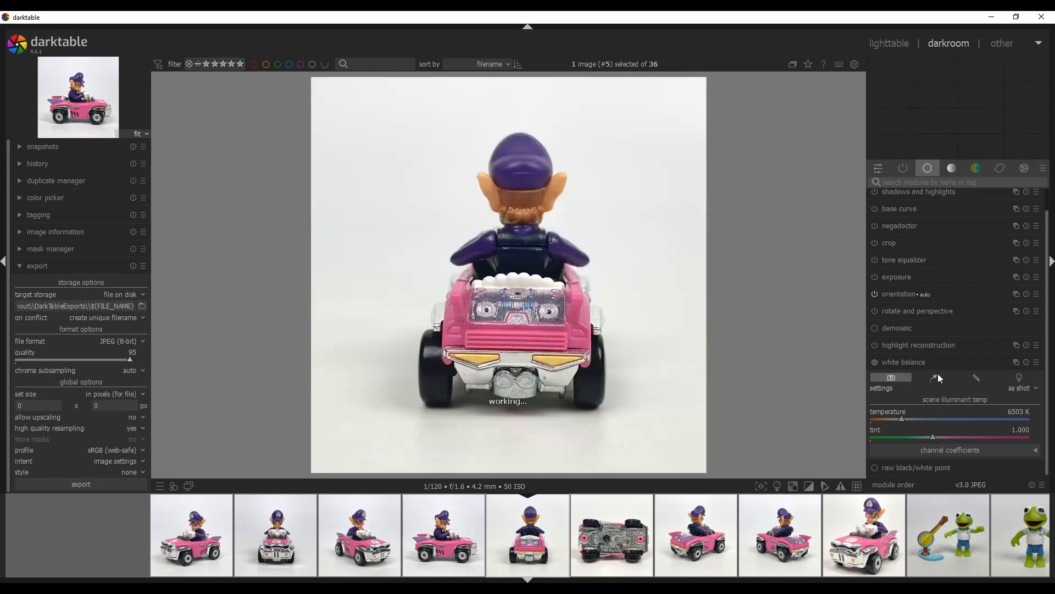
pyautogui.click(616, 522)
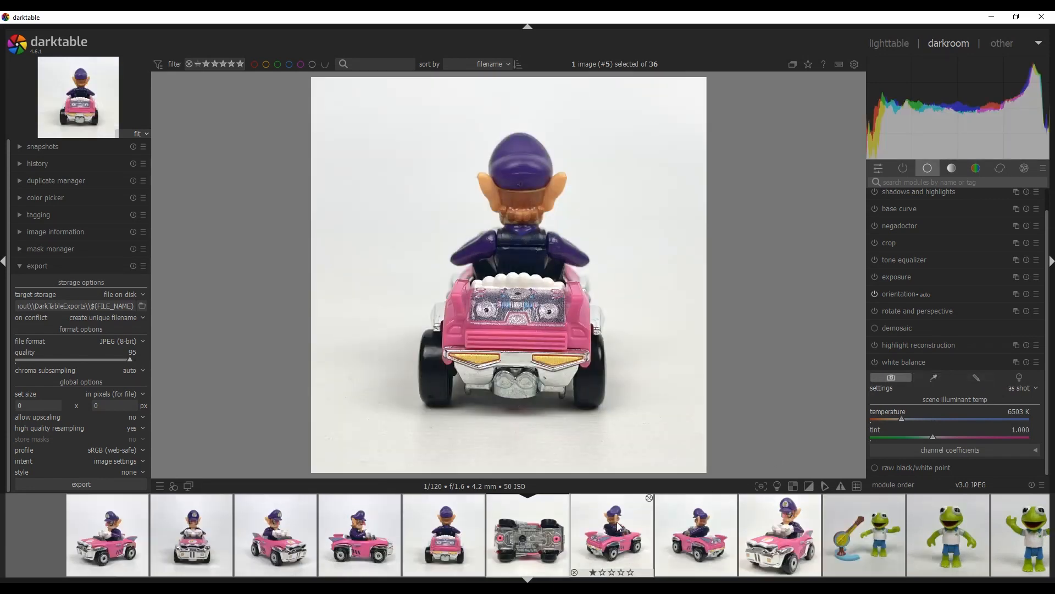
# Continue through car photos 6 to 9, setting each one's white balance from the image area
pyautogui.click(935, 375)
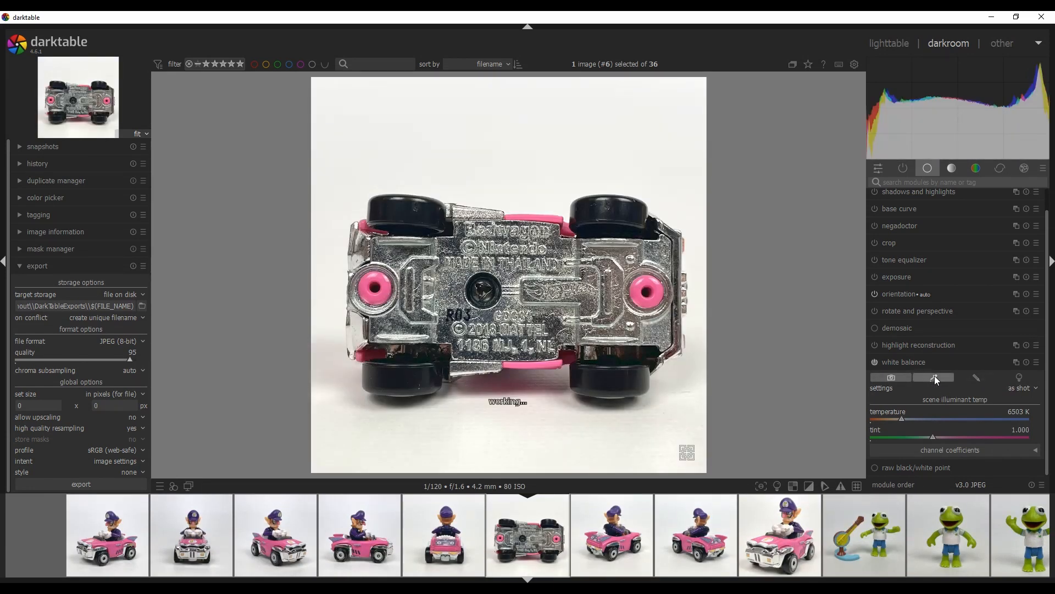
pyautogui.click(611, 539)
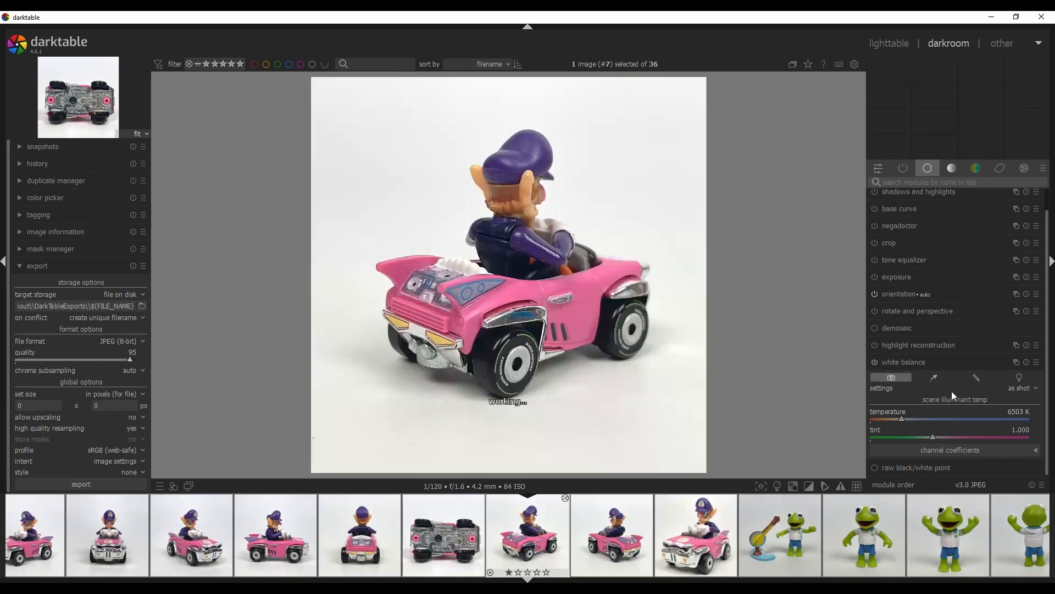
pyautogui.click(614, 526)
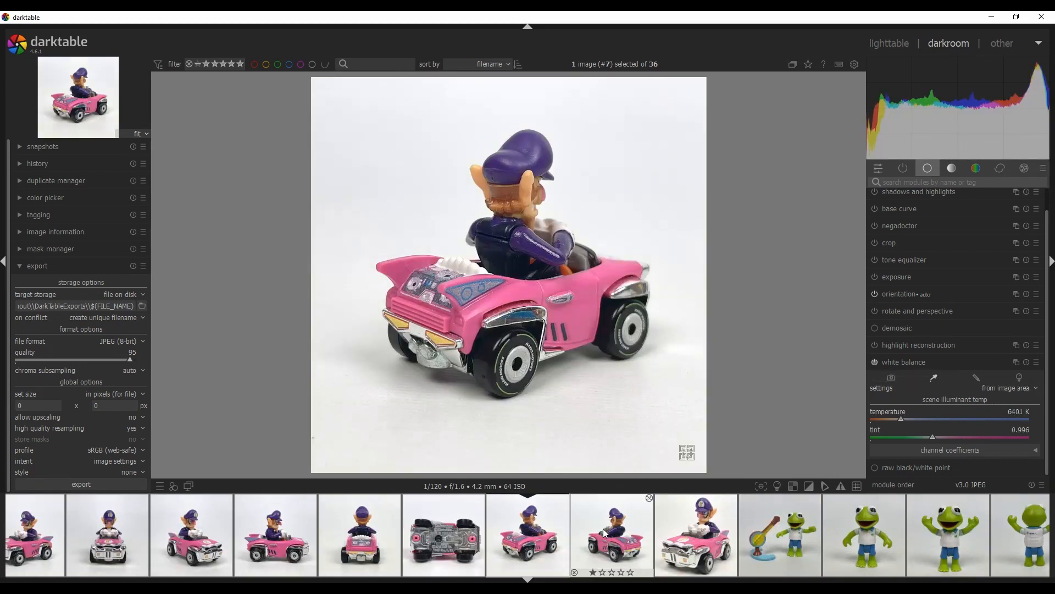
pyautogui.click(940, 375)
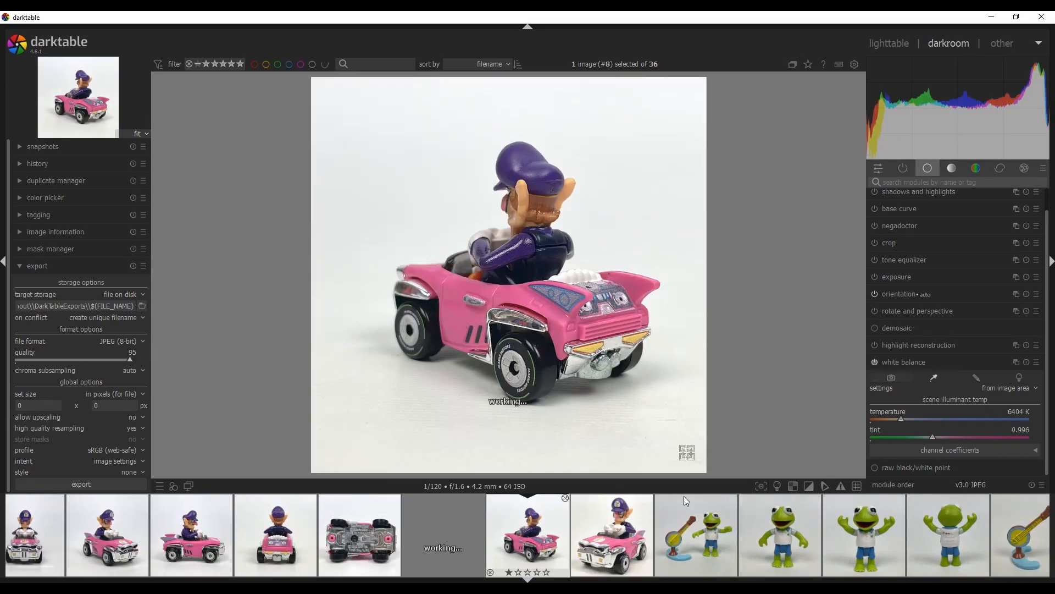
pyautogui.click(611, 536)
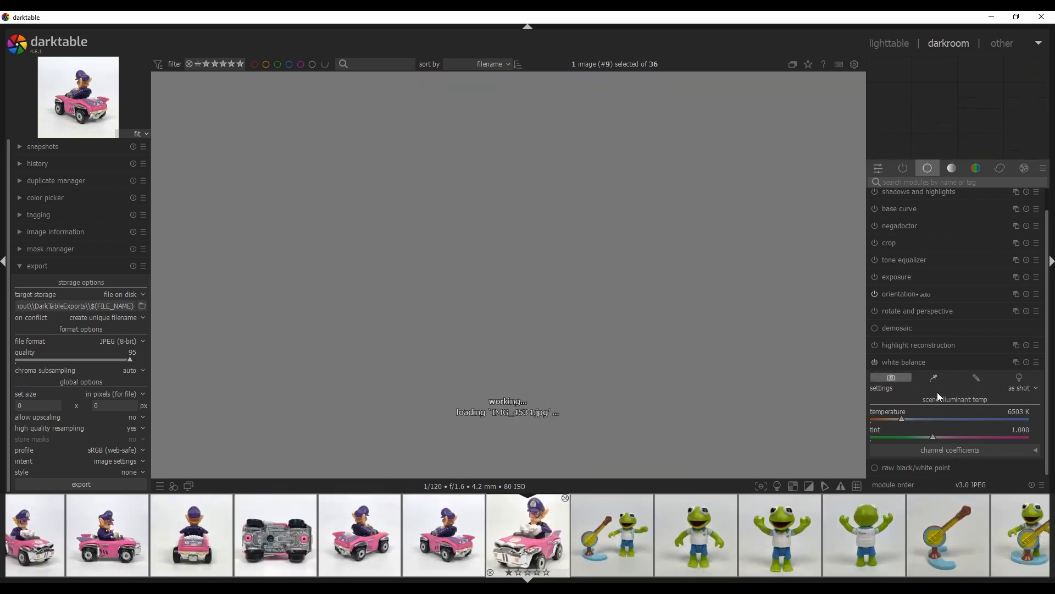
pyautogui.click(938, 379)
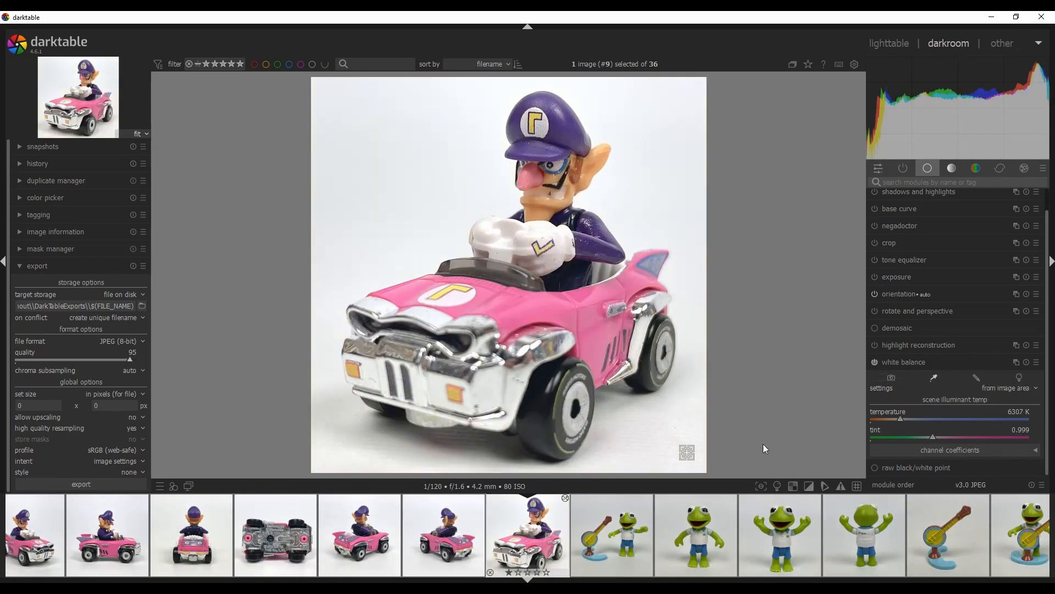
# Open the Kermit banjo photo and steepen its tone curve by moving the white point left and lifting the black point
pyautogui.scroll(3, 424, 542)
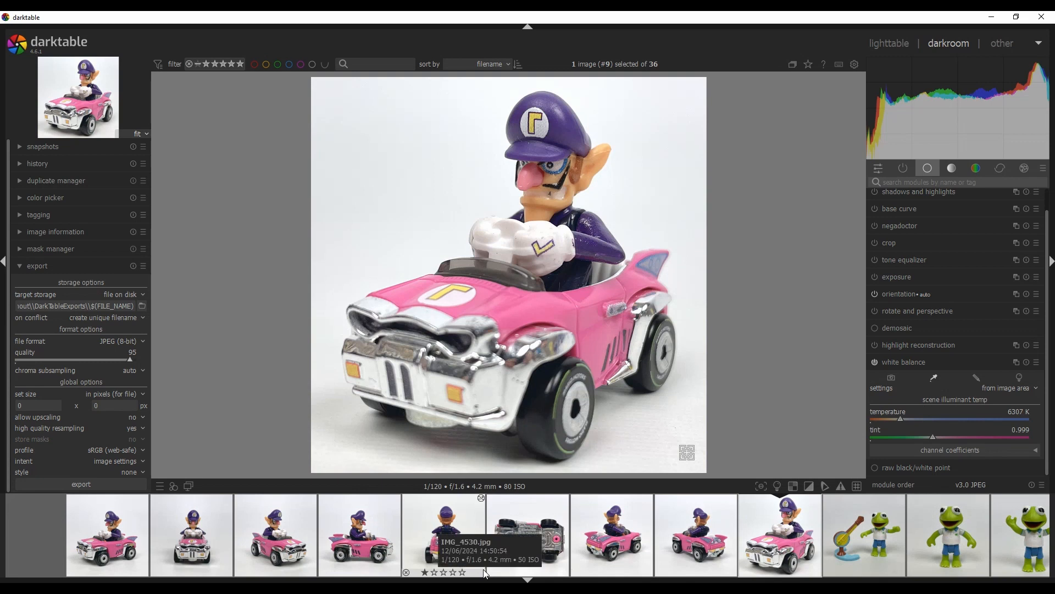
pyautogui.scroll(-3, 489, 572)
pyautogui.scroll(-2, 578, 578)
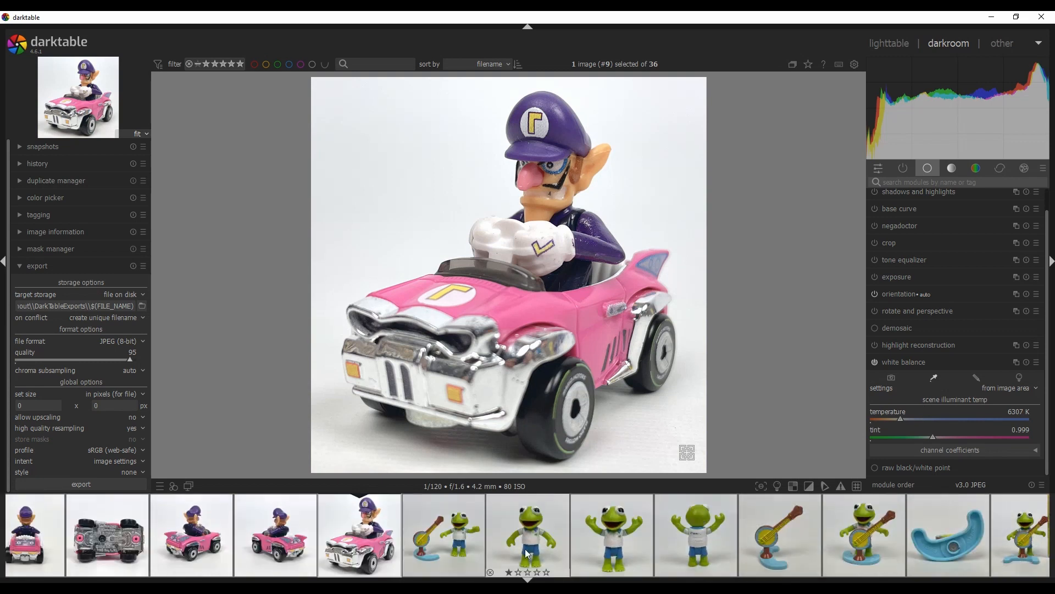
pyautogui.click(450, 540)
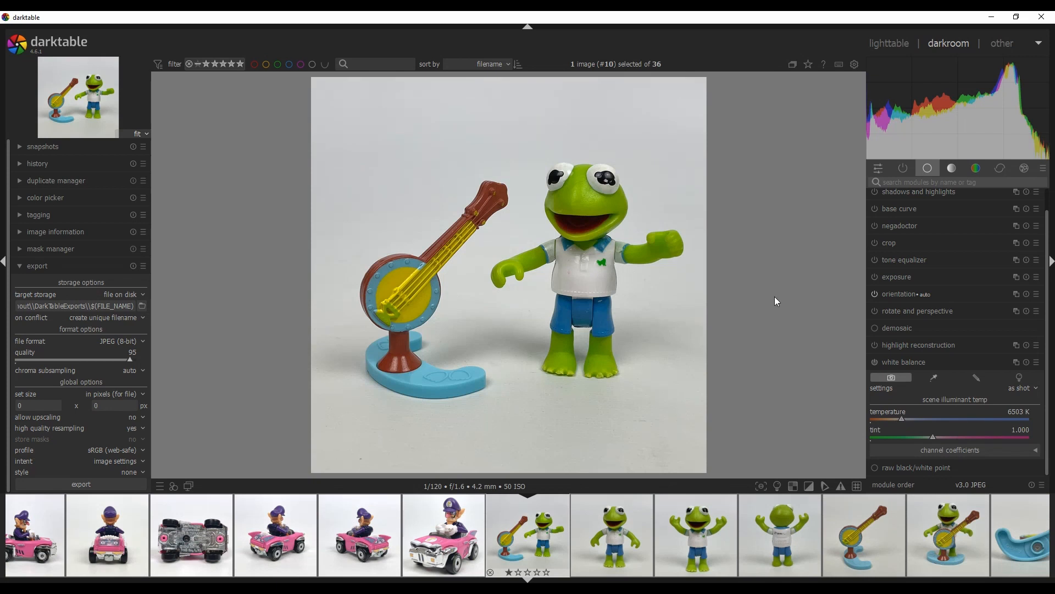
pyautogui.click(953, 169)
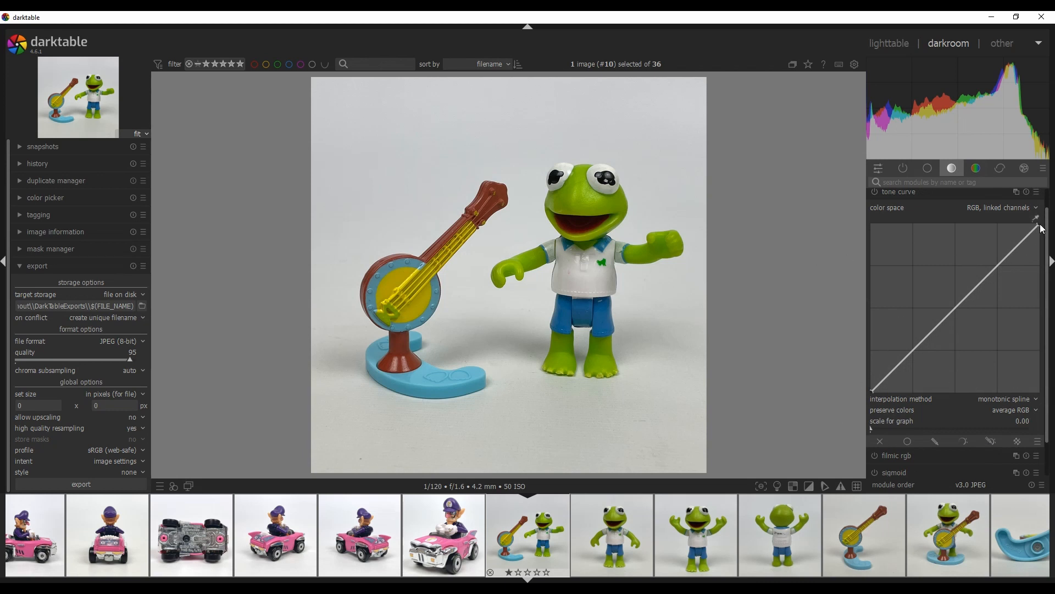
pyautogui.moveTo(1041, 228); pyautogui.dragTo(1022, 223)
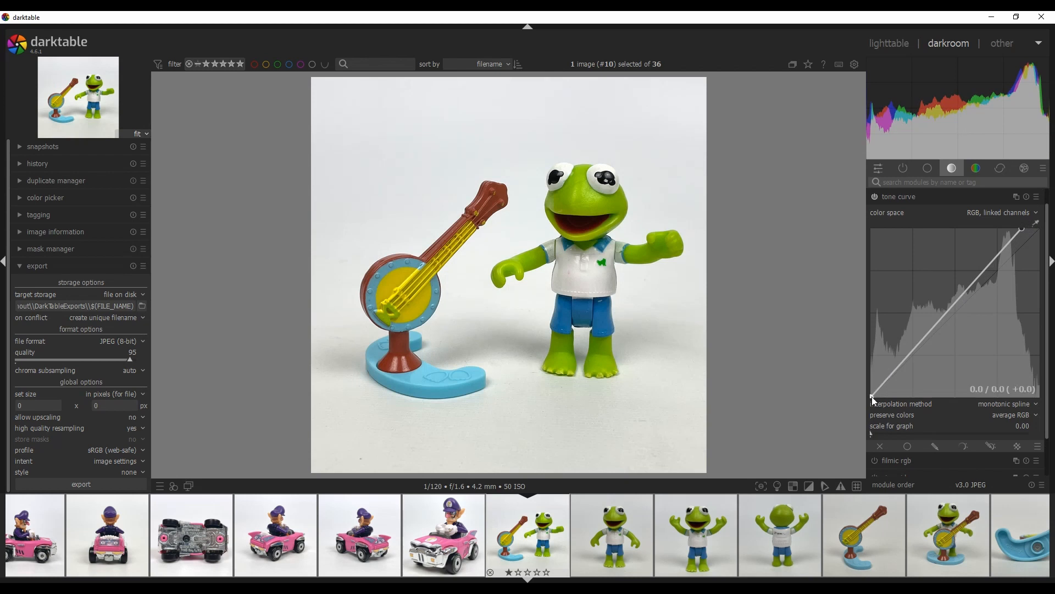
pyautogui.moveTo(872, 397); pyautogui.dragTo(864, 384)
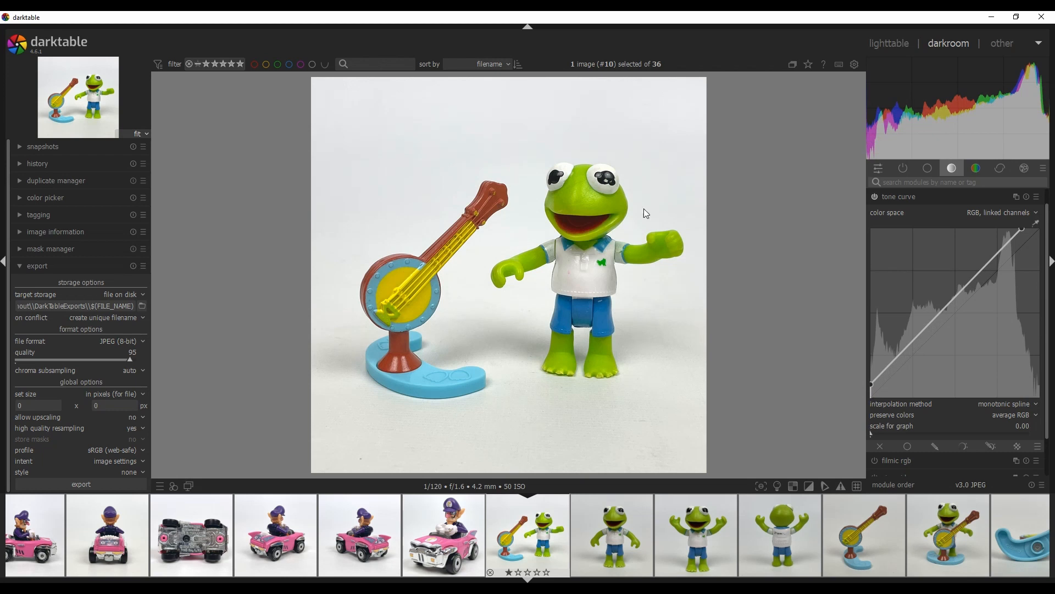
# Lower the banjo photo's global saturation in the color balance rgb module to -24.83%
pyautogui.click(978, 168)
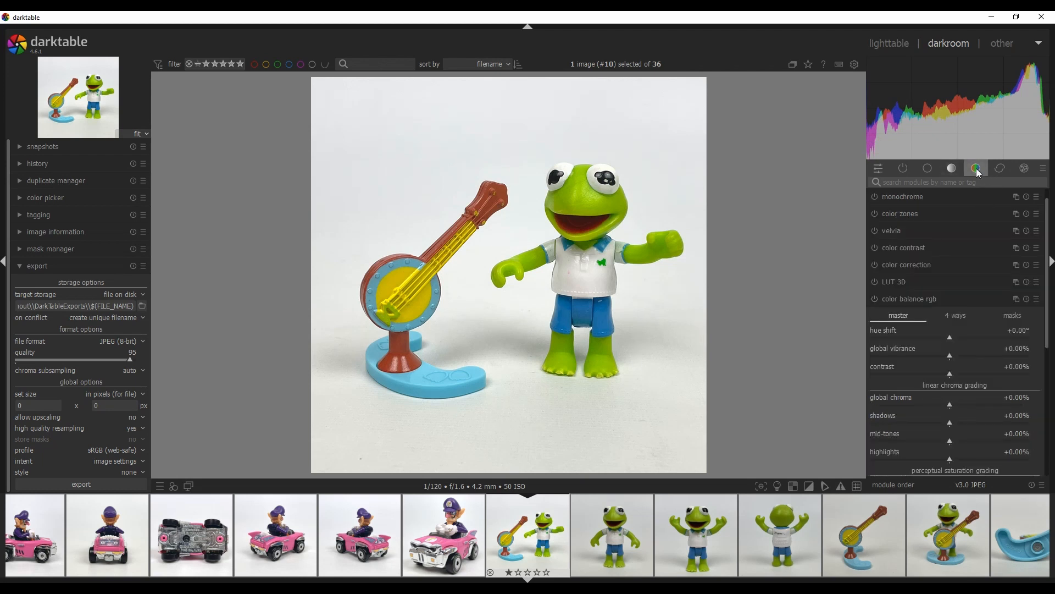
pyautogui.scroll(-3, 1052, 319)
pyautogui.moveTo(1052, 317); pyautogui.dragTo(1049, 330)
pyautogui.moveTo(951, 399); pyautogui.dragTo(930, 399)
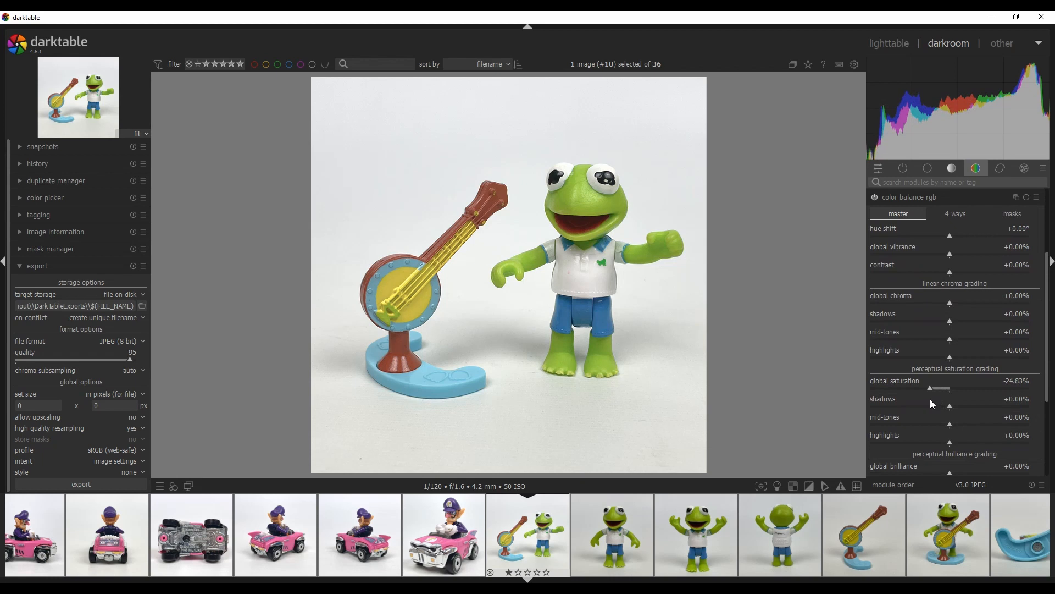
# Set the banjo photo's white balance from the image area
pyautogui.click(932, 168)
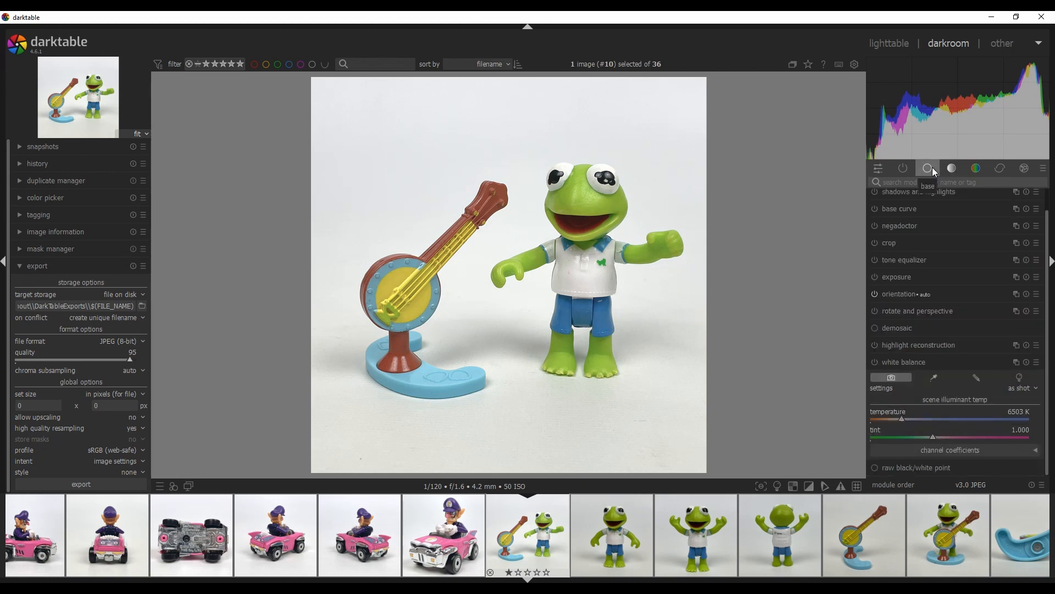
pyautogui.click(935, 378)
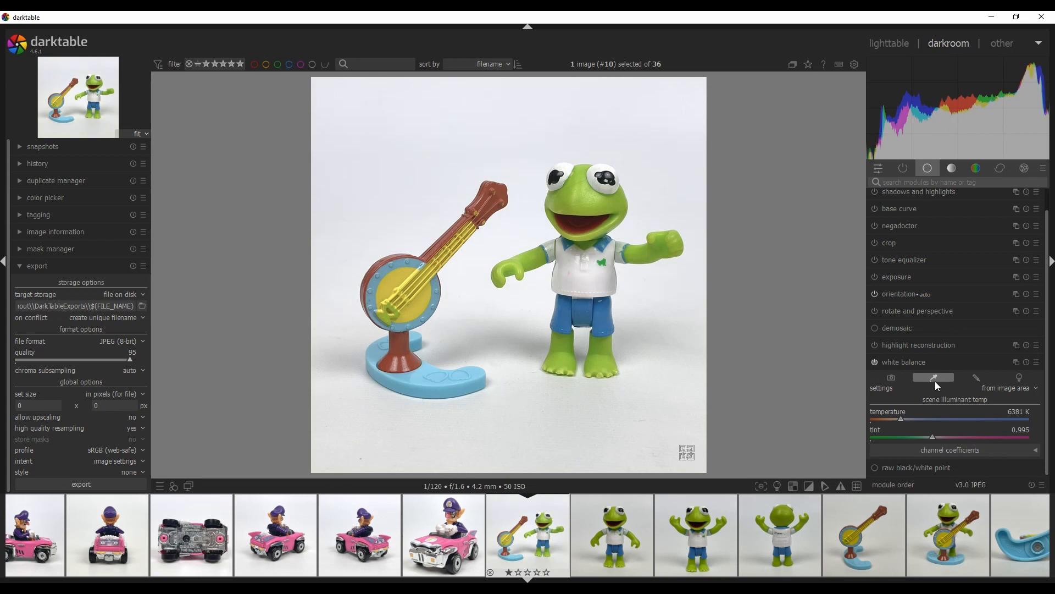
# Step to the following Kermit photos and set the arms-raised photo's white balance from the image area
pyautogui.scroll(-2, 517, 537)
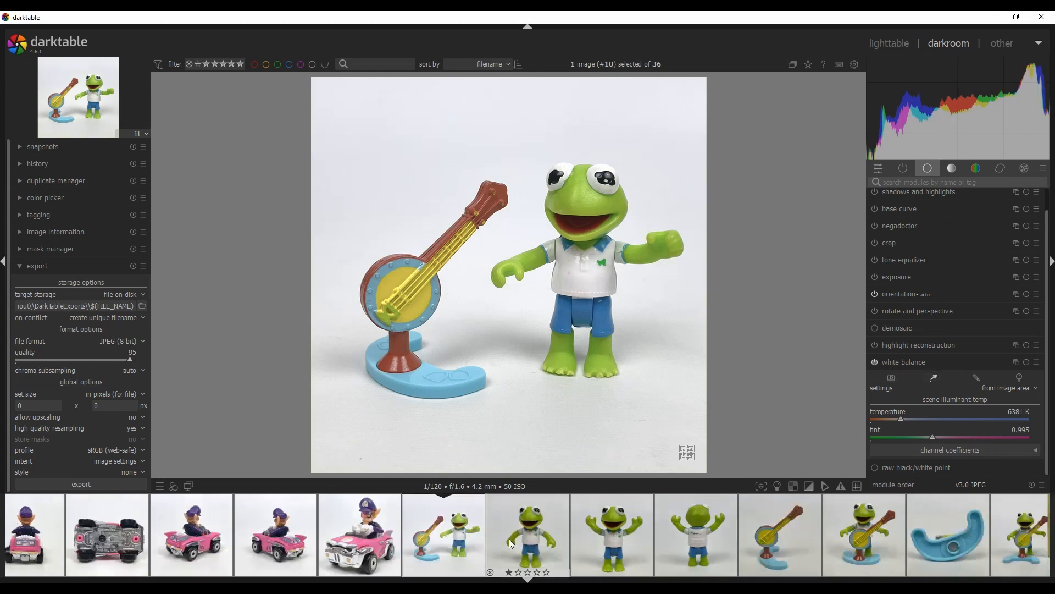
pyautogui.scroll(-2, 367, 523)
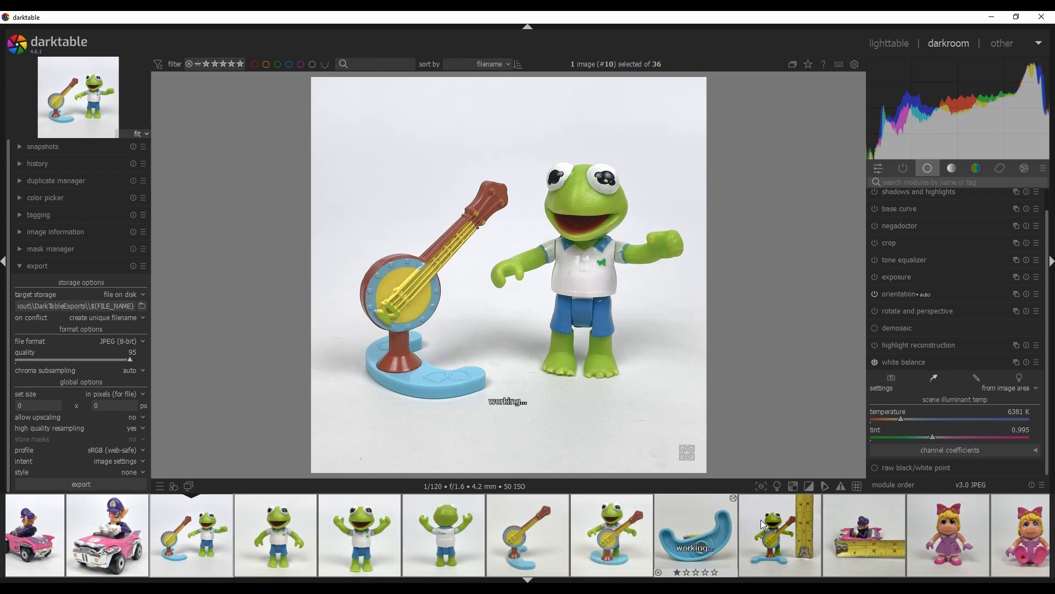
pyautogui.click(273, 542)
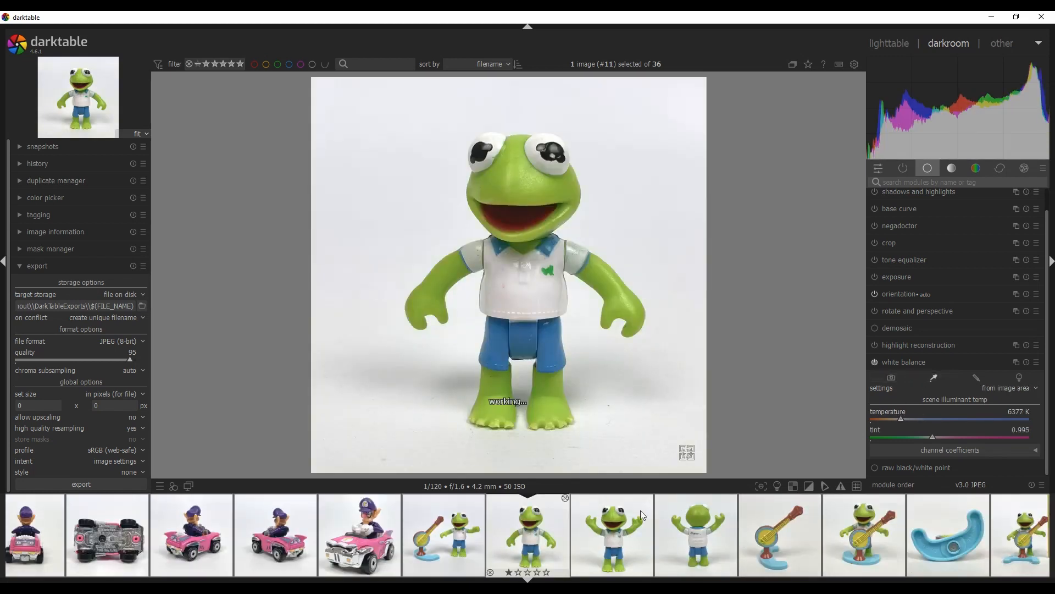
pyautogui.click(614, 525)
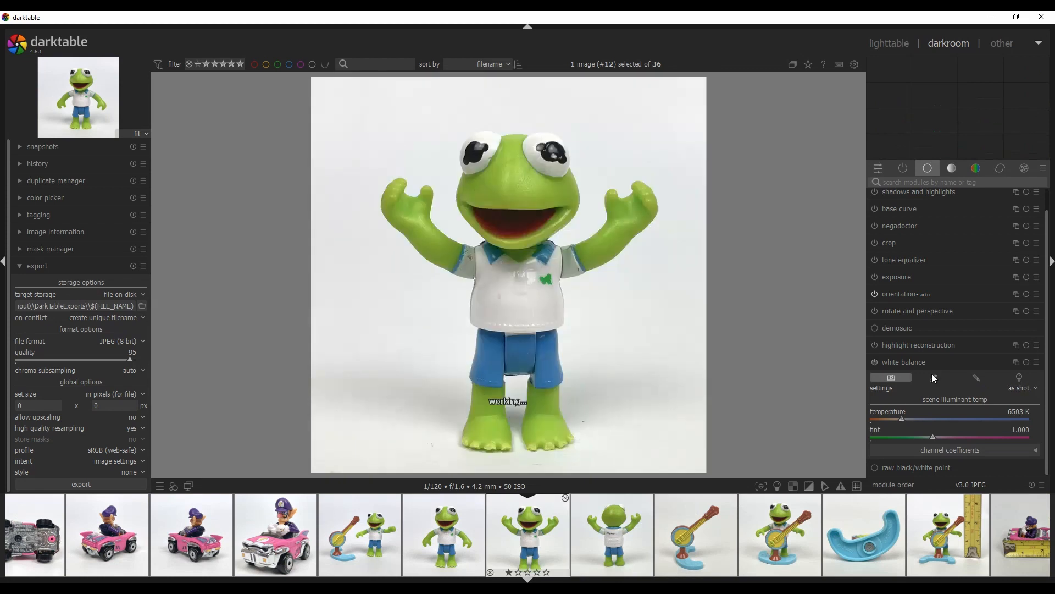
pyautogui.click(931, 379)
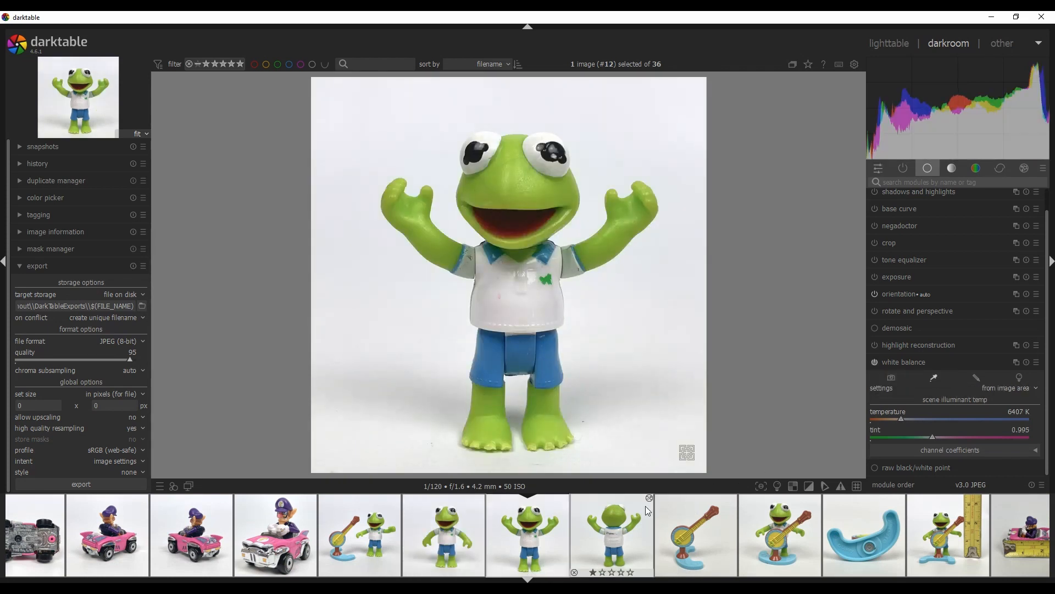
# Move to the back-view Kermit photo and set its white balance from the image area
pyautogui.click(608, 526)
pyautogui.click(934, 376)
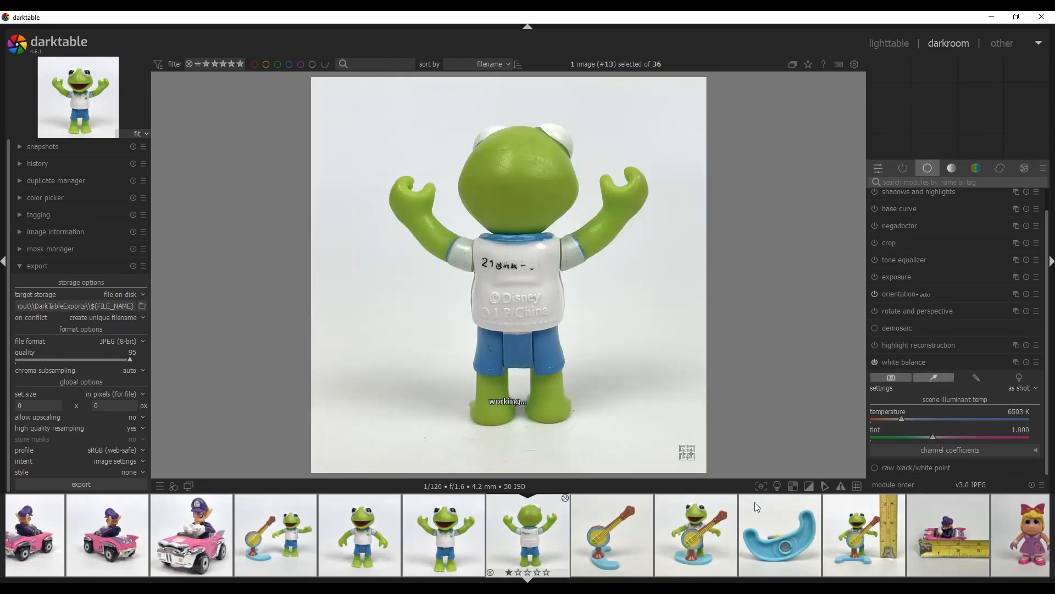
# Step past the banjo photo to the Kermit-playing-banjo photo and set its white balance from the image area
pyautogui.click(622, 526)
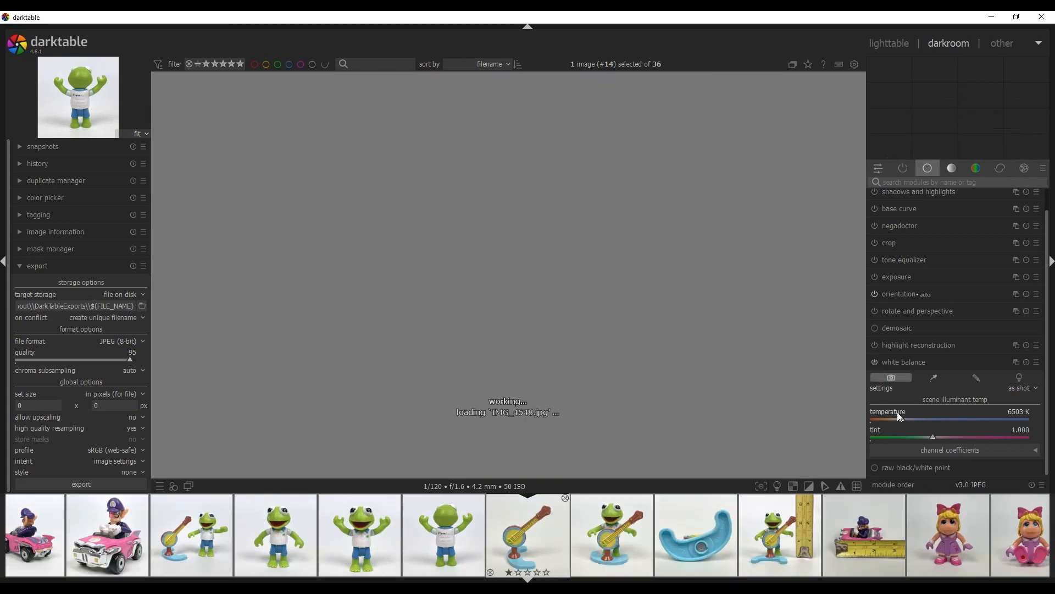
pyautogui.click(611, 527)
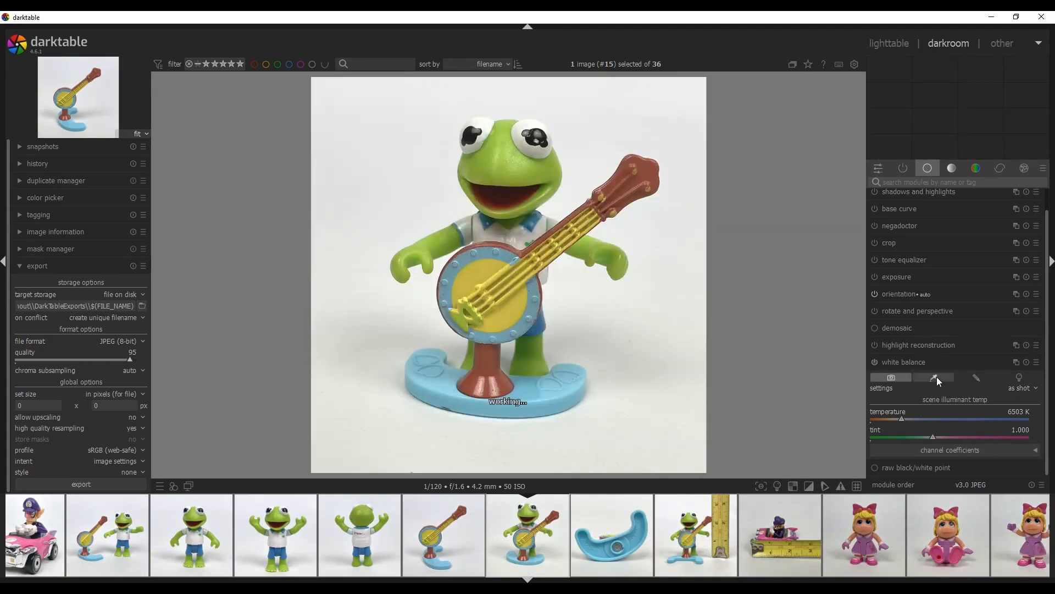
pyautogui.click(935, 377)
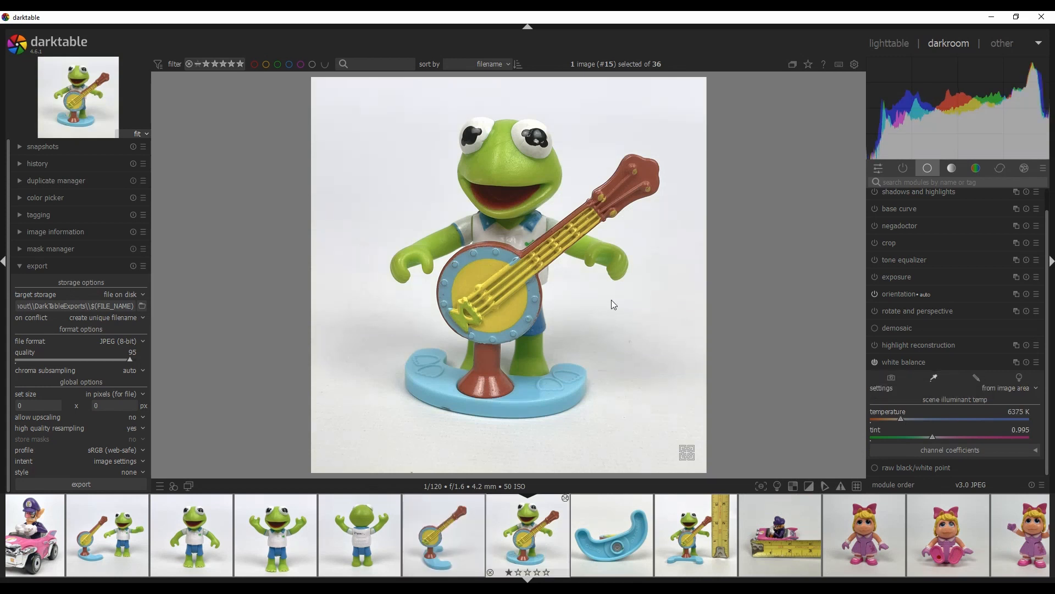
# Set the white balance from the image area on the blue base photo and on the Kermit photo with the tape measure
pyautogui.click(610, 526)
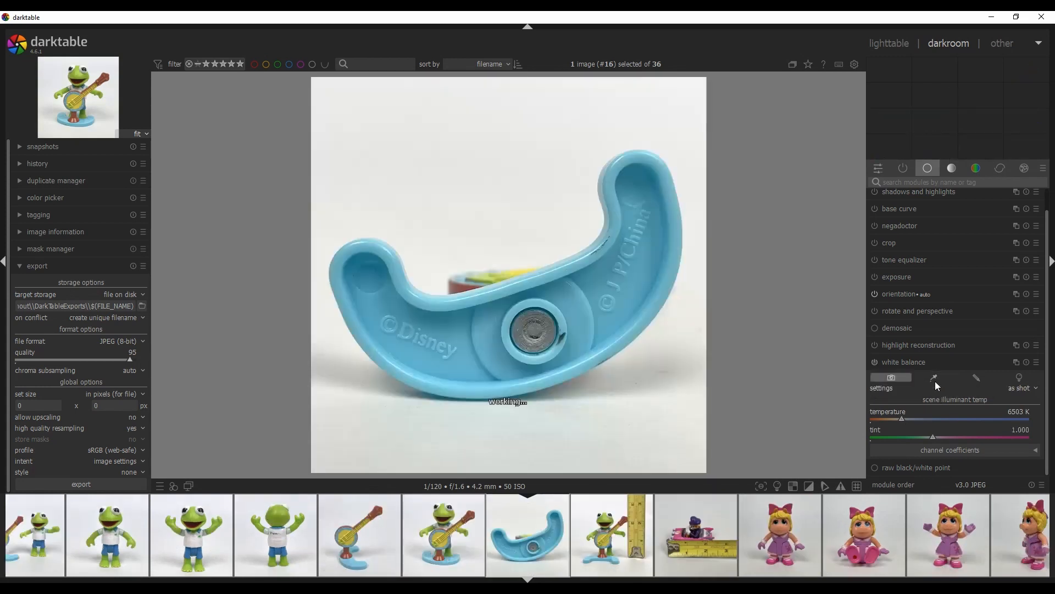
pyautogui.click(934, 377)
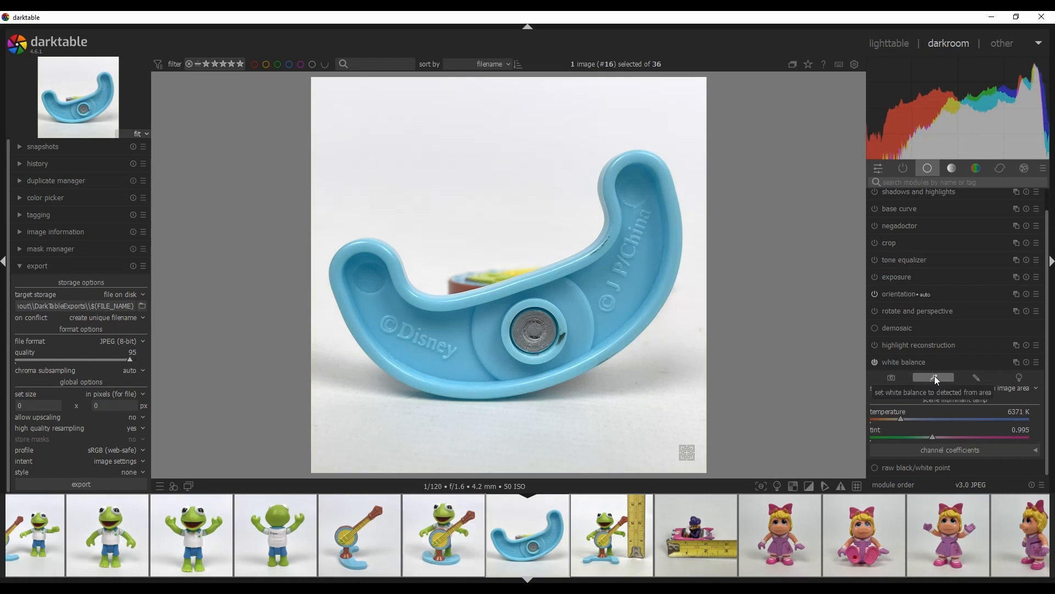
pyautogui.click(617, 522)
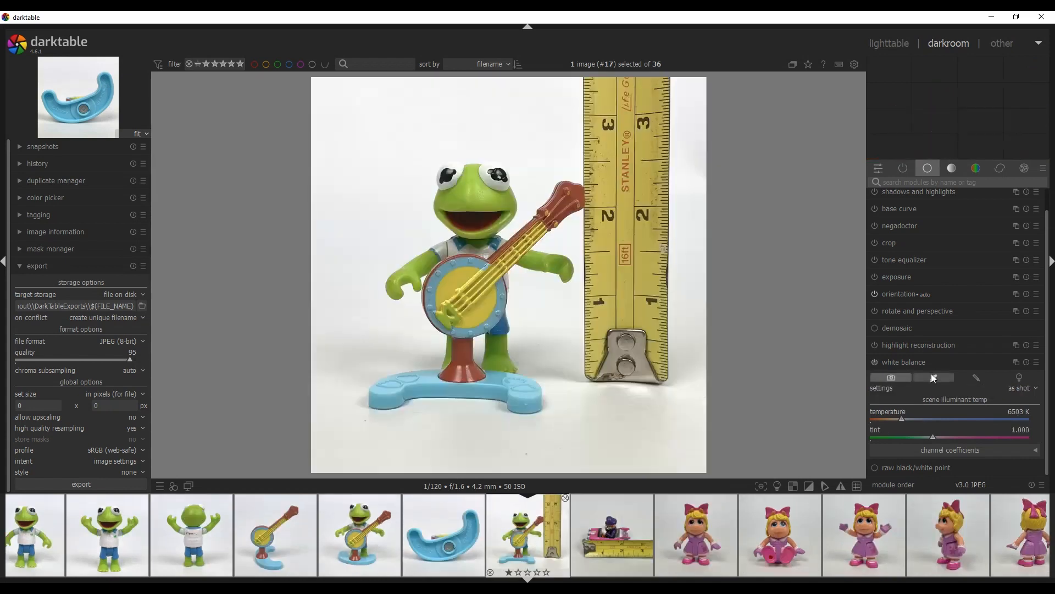
pyautogui.click(934, 377)
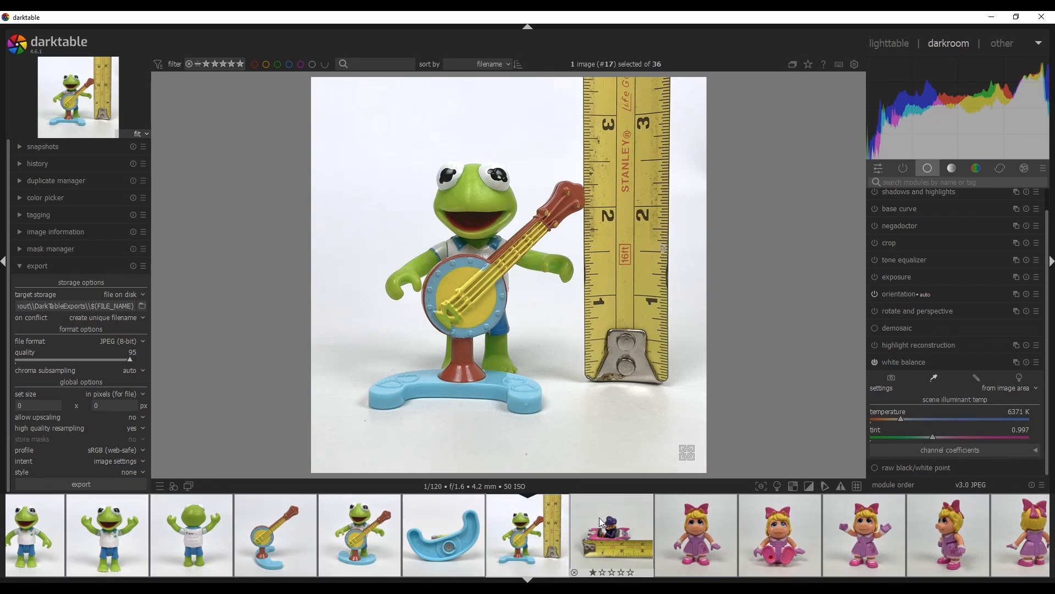
# Open the car photo with the tape measure, paste the copied edits onto it and set its white balance from the image area
pyautogui.click(580, 539)
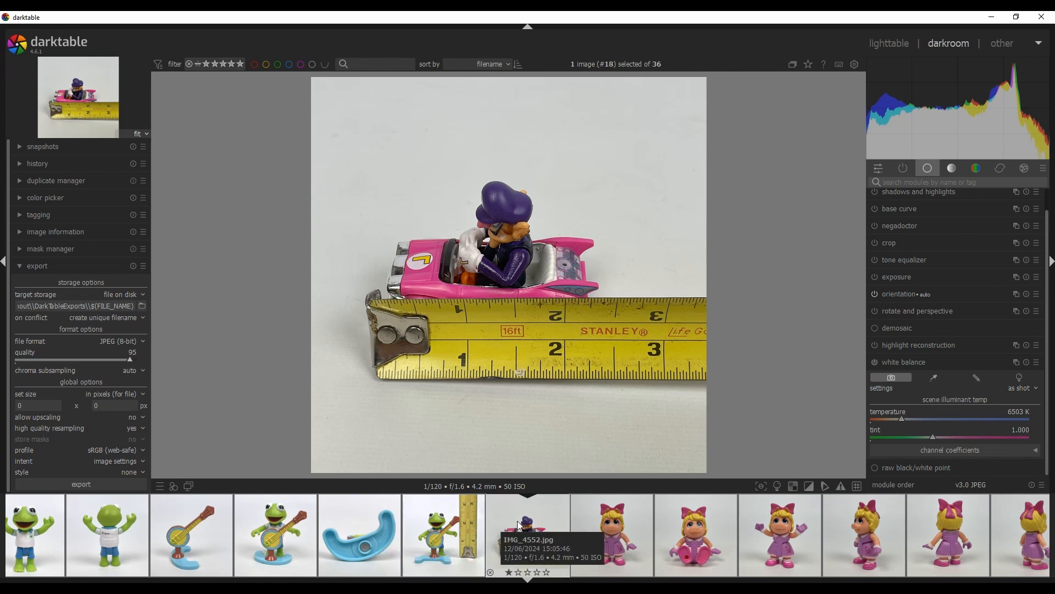
pyautogui.scroll(3, 494, 525)
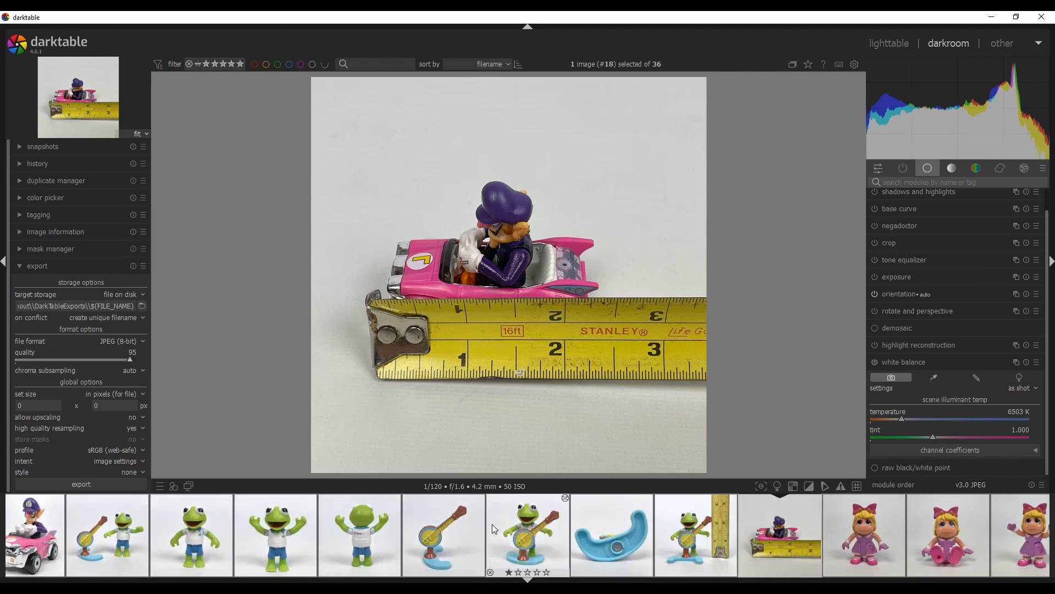
pyautogui.scroll(1, 494, 527)
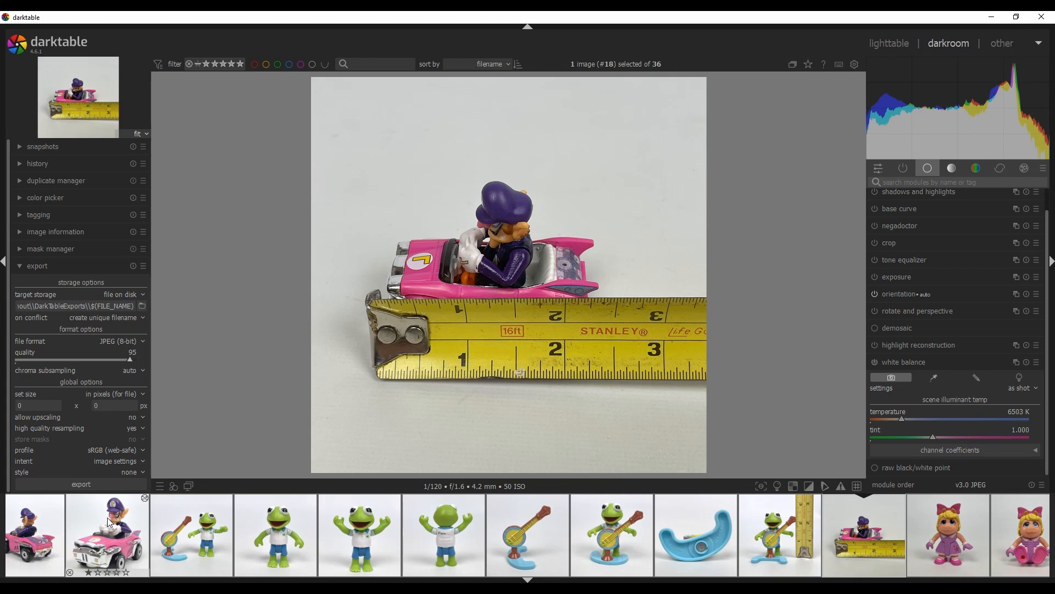
pyautogui.scroll(-4, 502, 519)
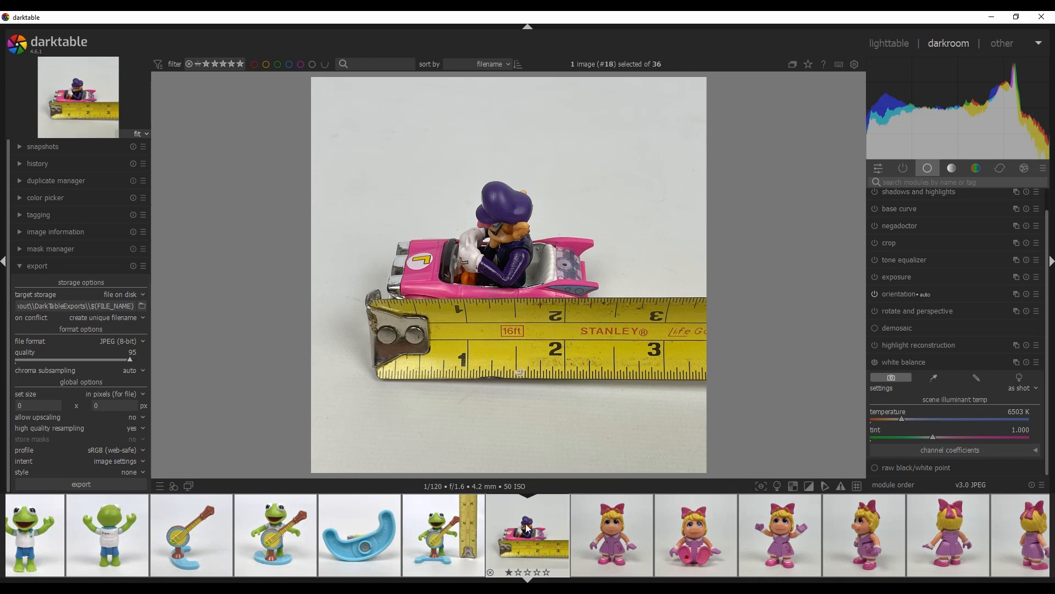
pyautogui.hotkey('ctrl', 'v')
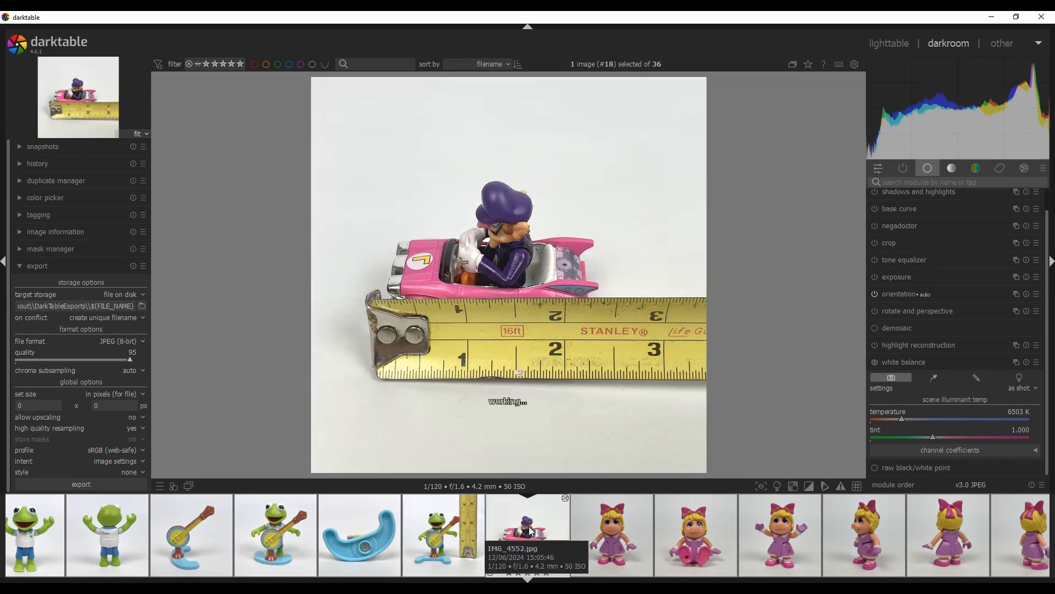
pyautogui.click(934, 377)
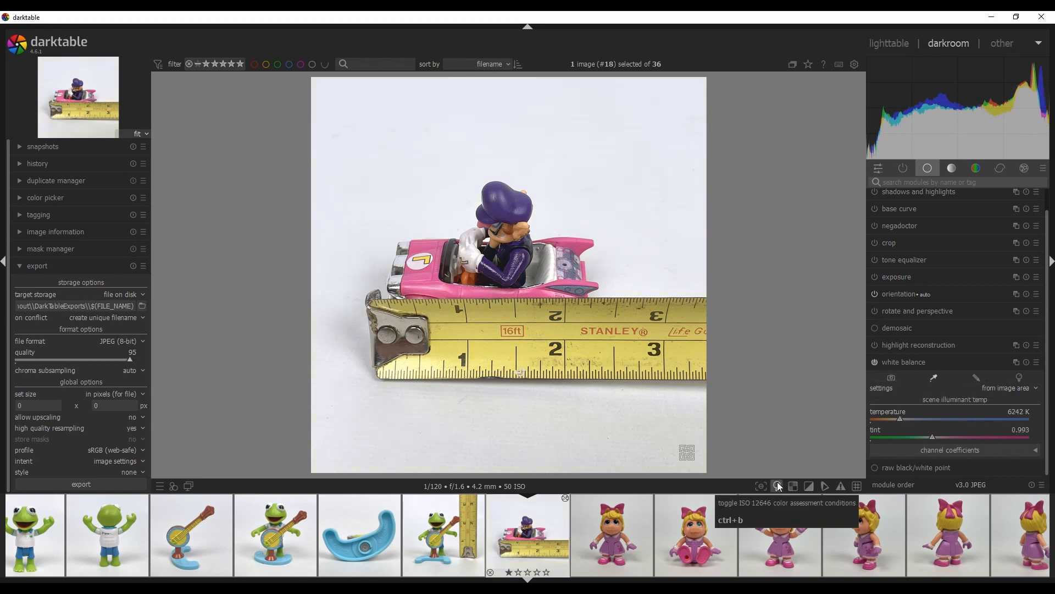
# Open the first Miss Piggy photo and steepen its tone curve by moving the white point left and lifting the black point
pyautogui.scroll(-3, 576, 503)
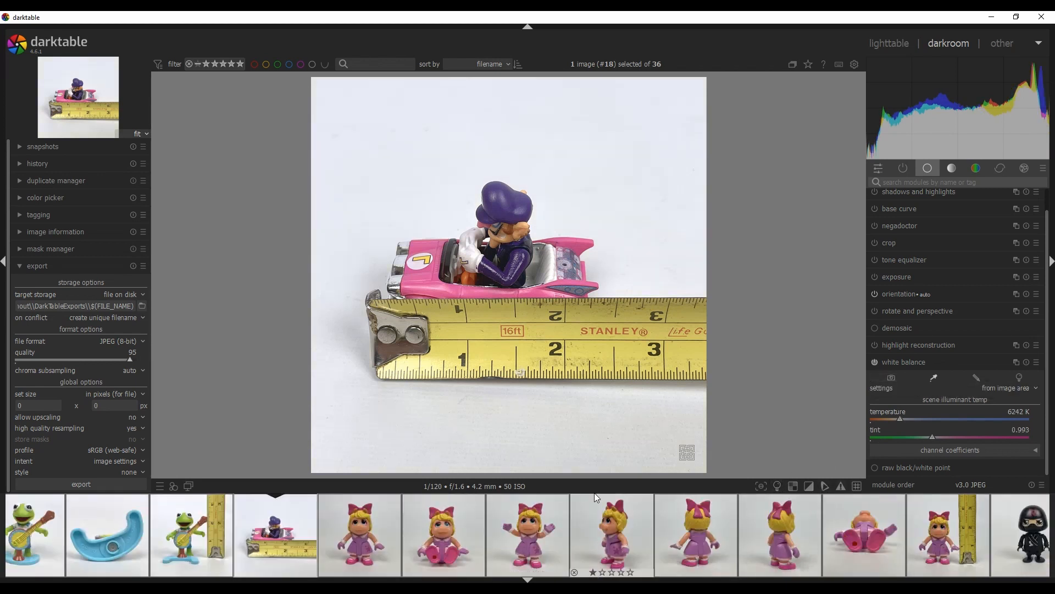
pyautogui.click(371, 526)
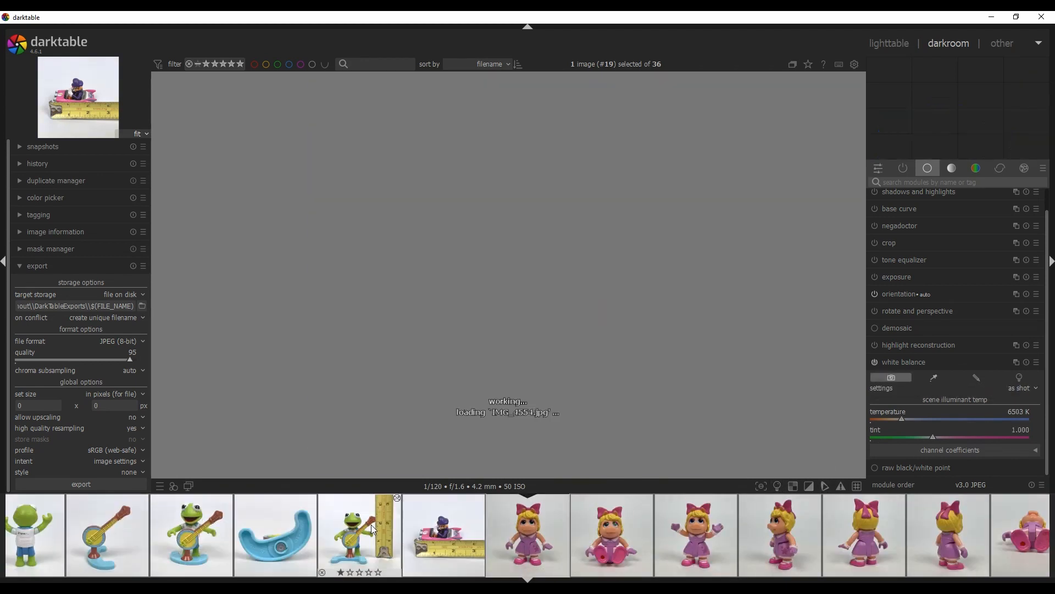
pyautogui.click(953, 166)
pyautogui.moveTo(1041, 227); pyautogui.dragTo(1020, 226)
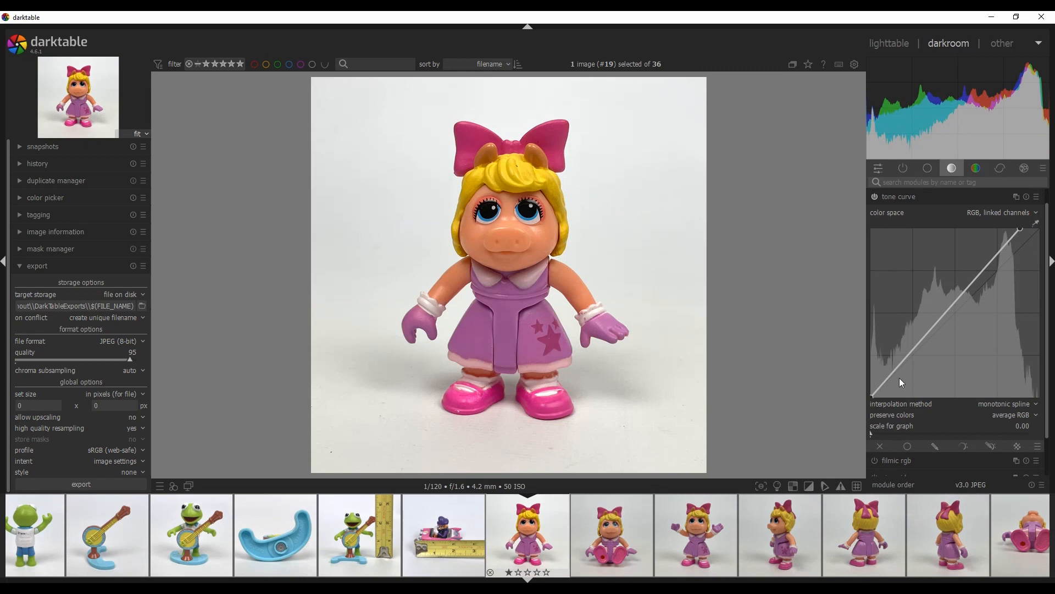
pyautogui.moveTo(874, 394); pyautogui.dragTo(863, 385)
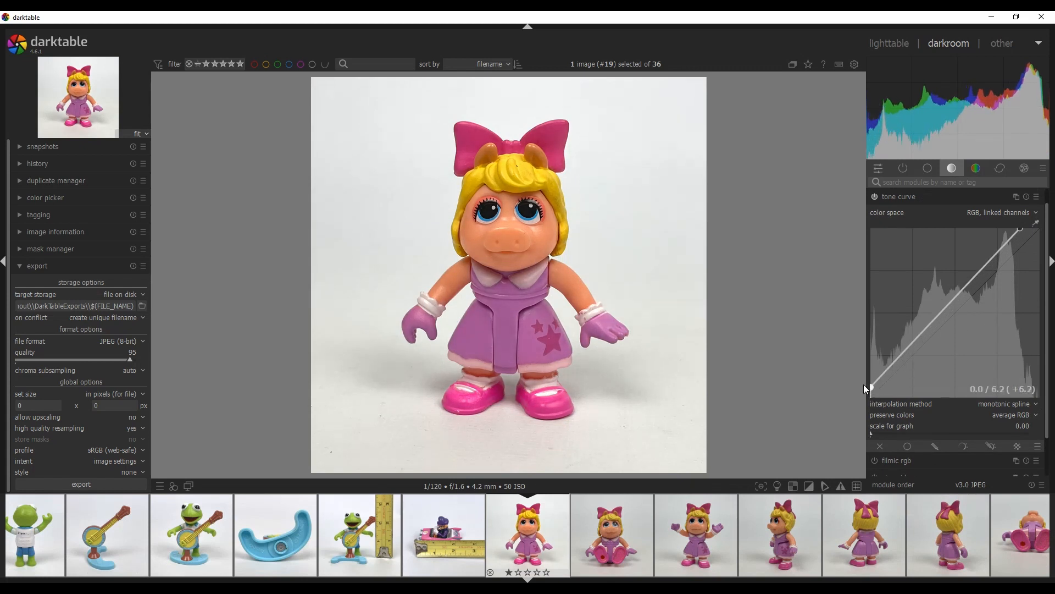
# Lower the Miss Piggy photo's global saturation in the color balance rgb module
pyautogui.click(974, 169)
pyautogui.moveTo(1048, 336); pyautogui.dragTo(1048, 393)
pyautogui.moveTo(951, 381); pyautogui.dragTo(931, 380)
pyautogui.click(933, 172)
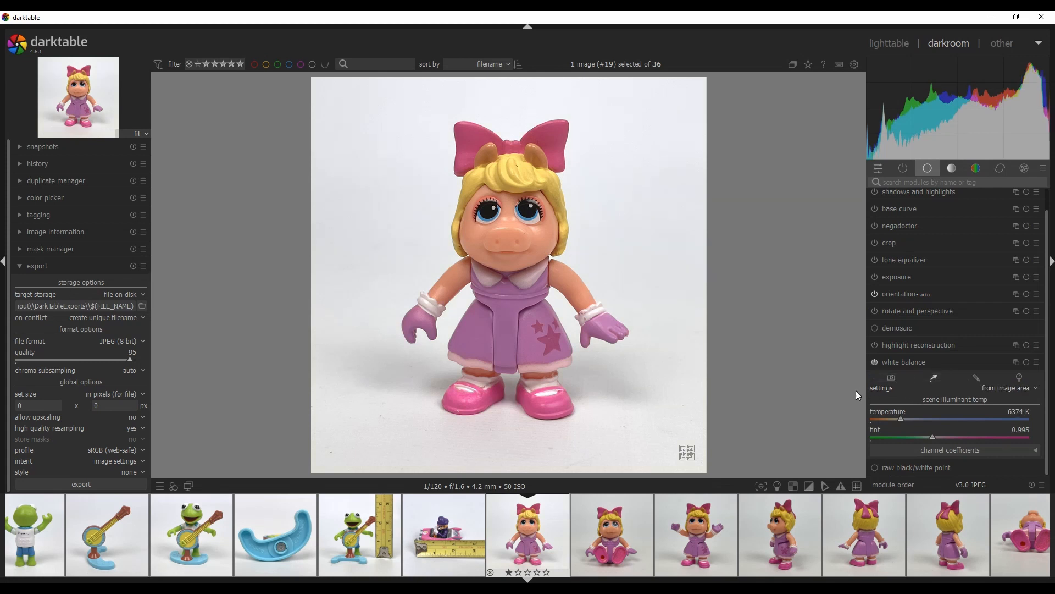
# Paste the Miss Piggy photo's edits onto the following Miss Piggy photos in the filmstrip
pyautogui.scroll(-3, 540, 522)
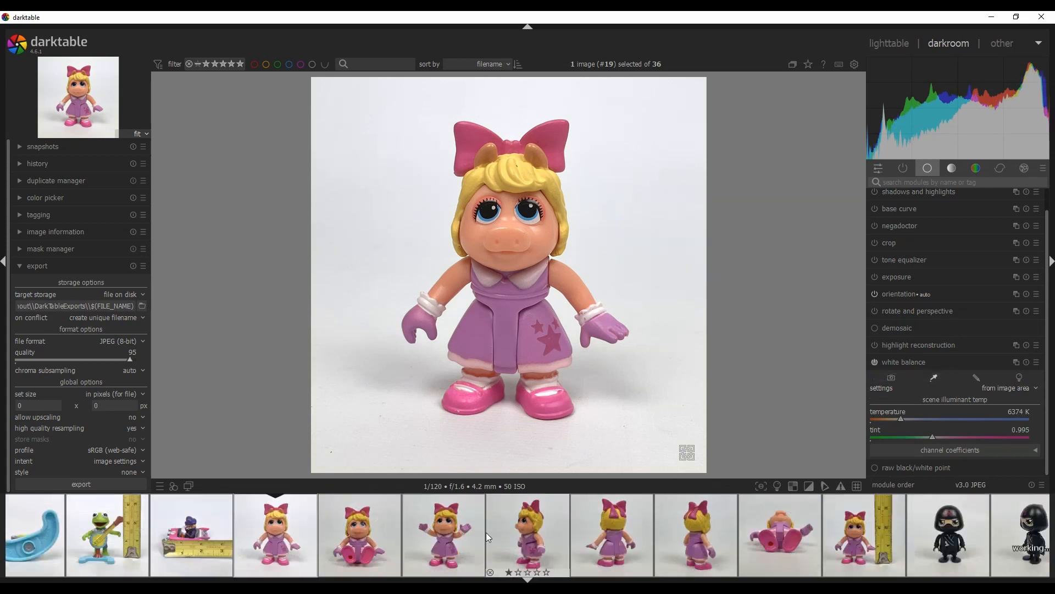
pyautogui.hotkey('ctrl', 'v')
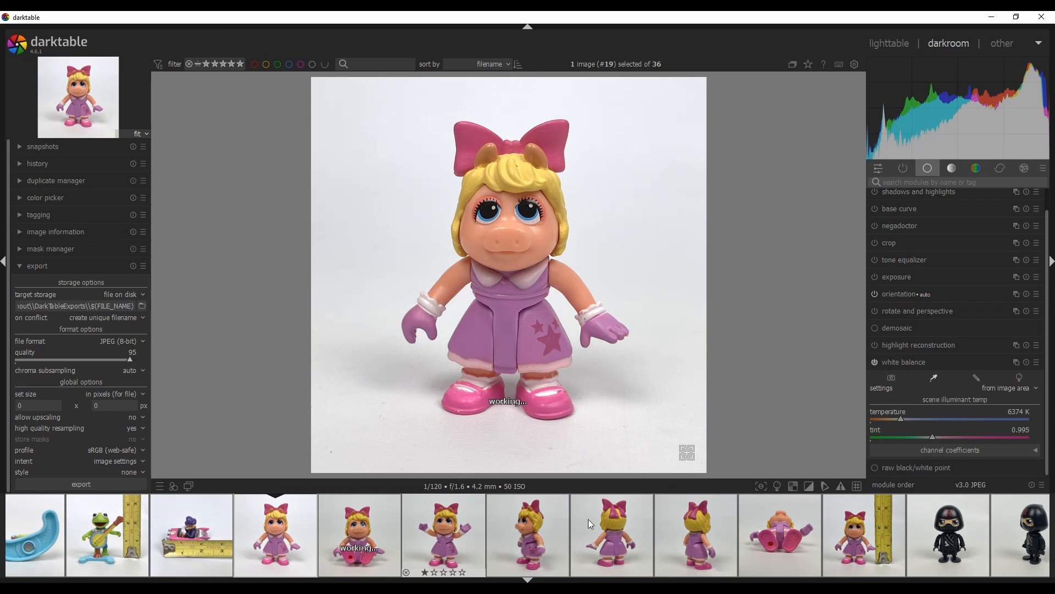
pyautogui.hotkey('ctrl', 'v')
pyautogui.hotkey('ctrl', 'v')
pyautogui.hotkey('ctrl', 'v')
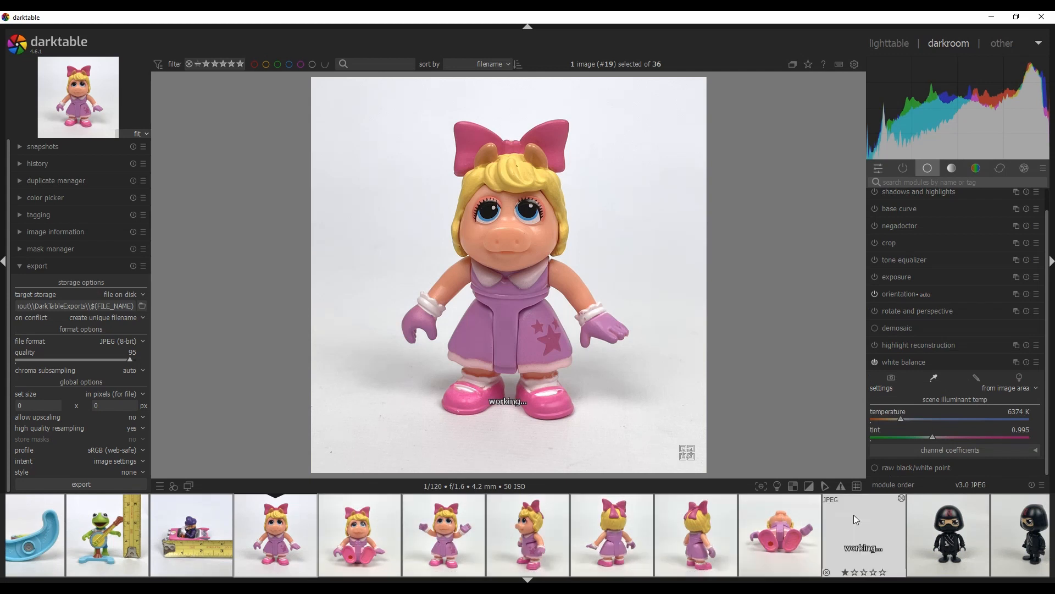
# Set the white balance from the image area on the sitting Miss Piggy photo and the arms-raised Miss Piggy photo
pyautogui.click(391, 503)
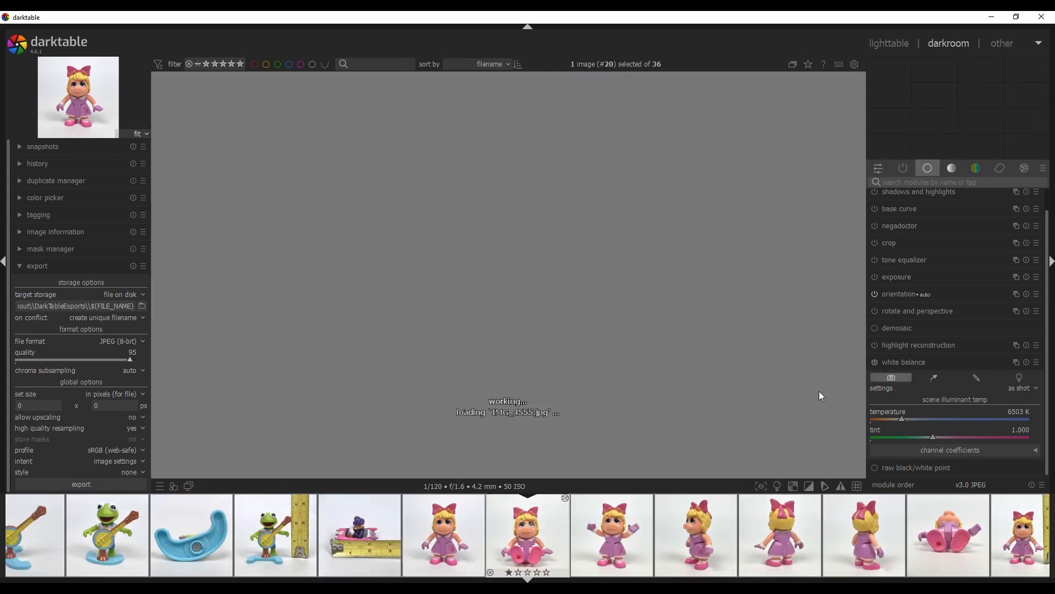
pyautogui.click(938, 374)
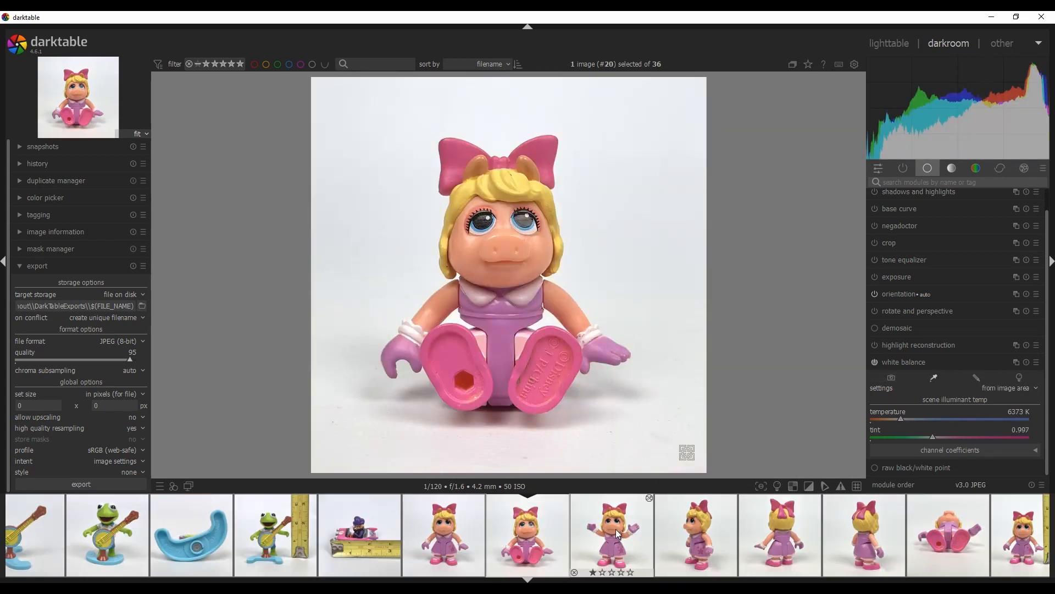
pyautogui.scroll(-1, 615, 528)
pyautogui.click(933, 377)
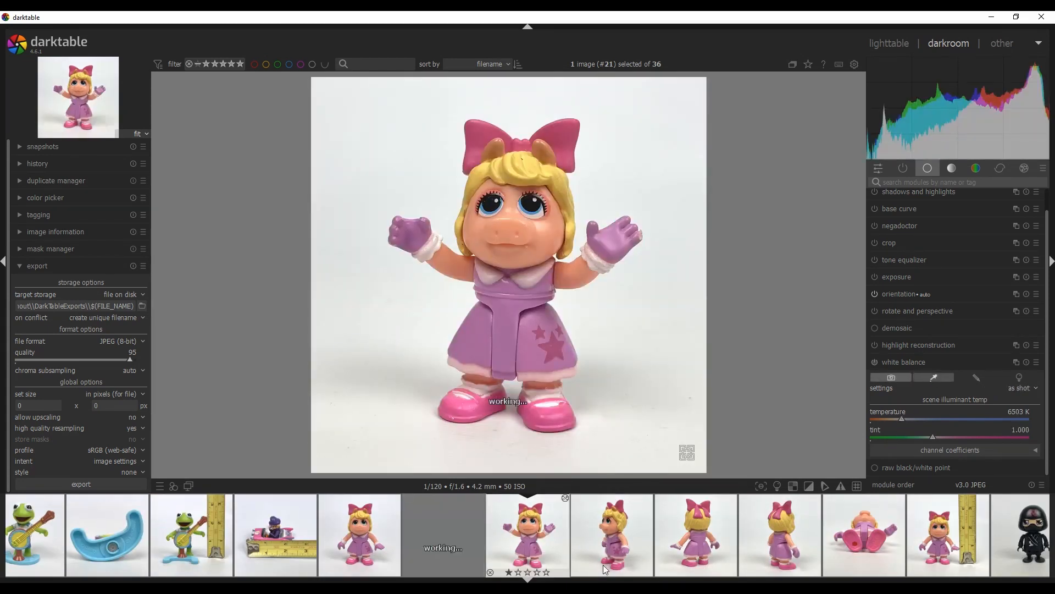
# Step through the remaining Miss Piggy photos, setting each one's white balance from the image area
pyautogui.scroll(-1, 609, 538)
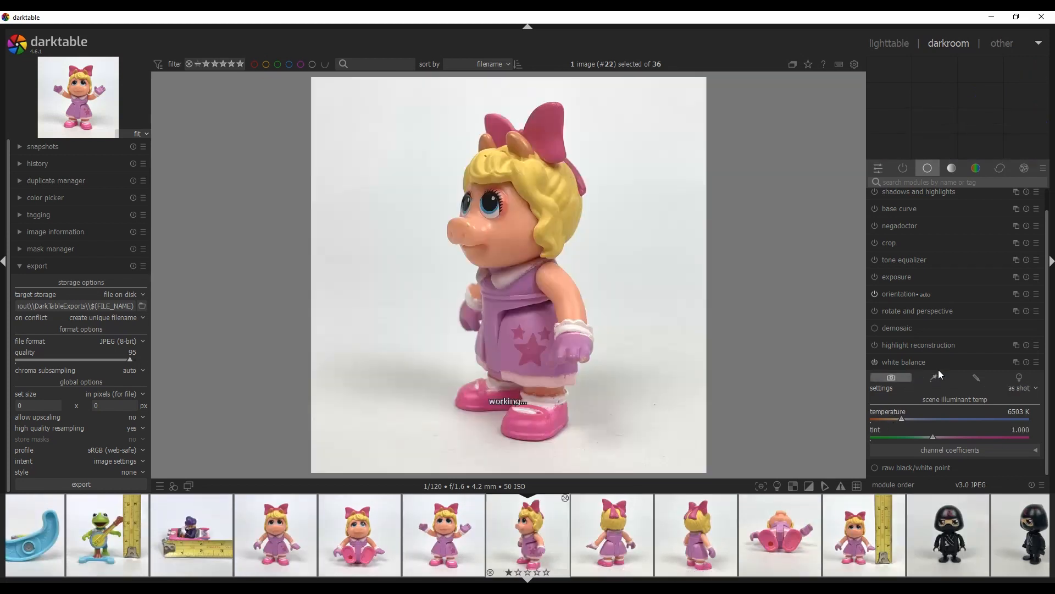
pyautogui.click(938, 377)
pyautogui.scroll(-1, 632, 534)
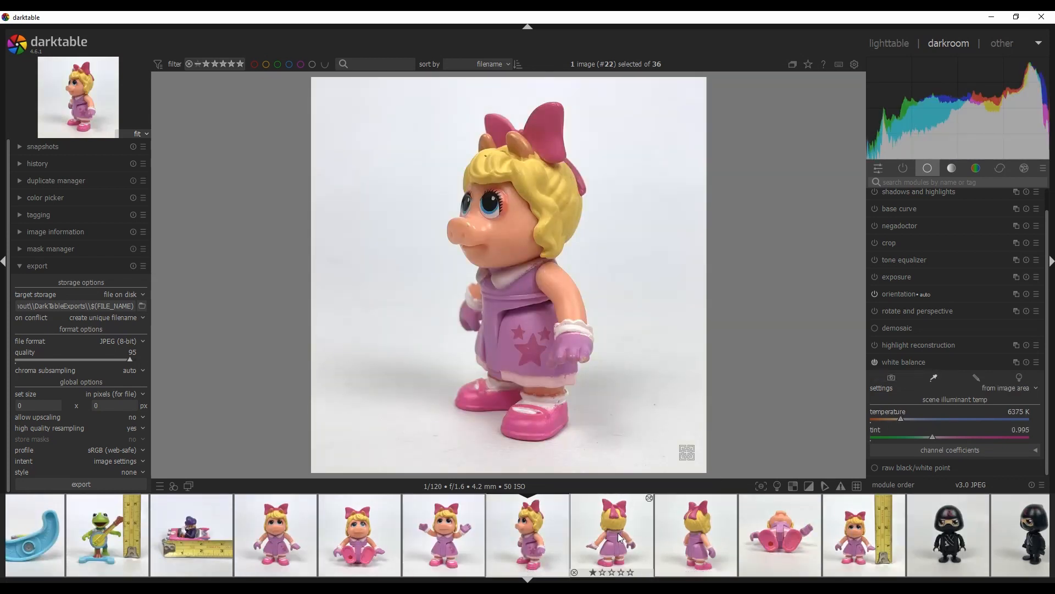
pyautogui.click(935, 376)
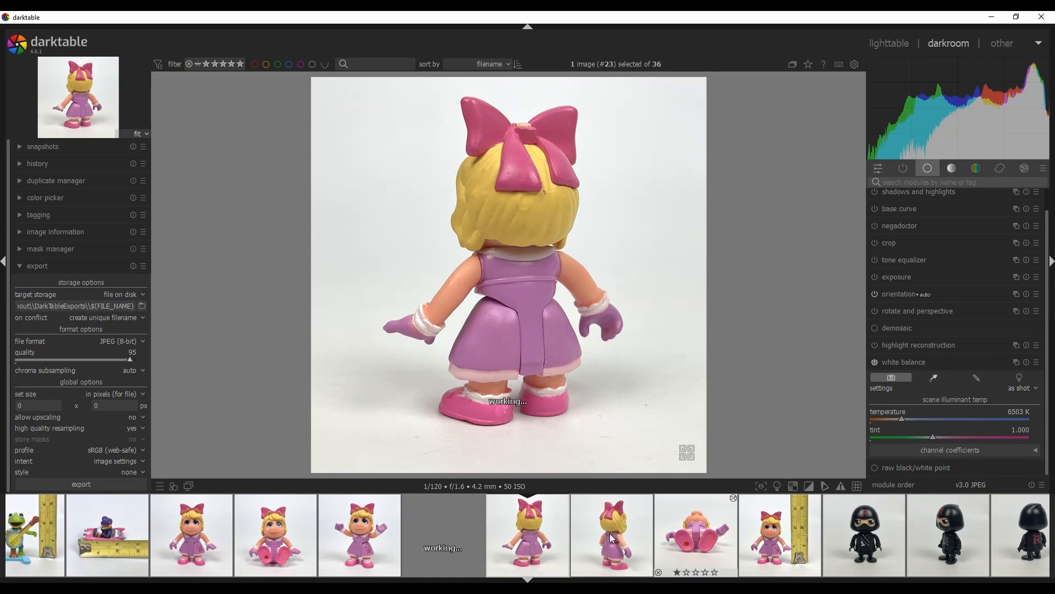
pyautogui.scroll(-1, 609, 538)
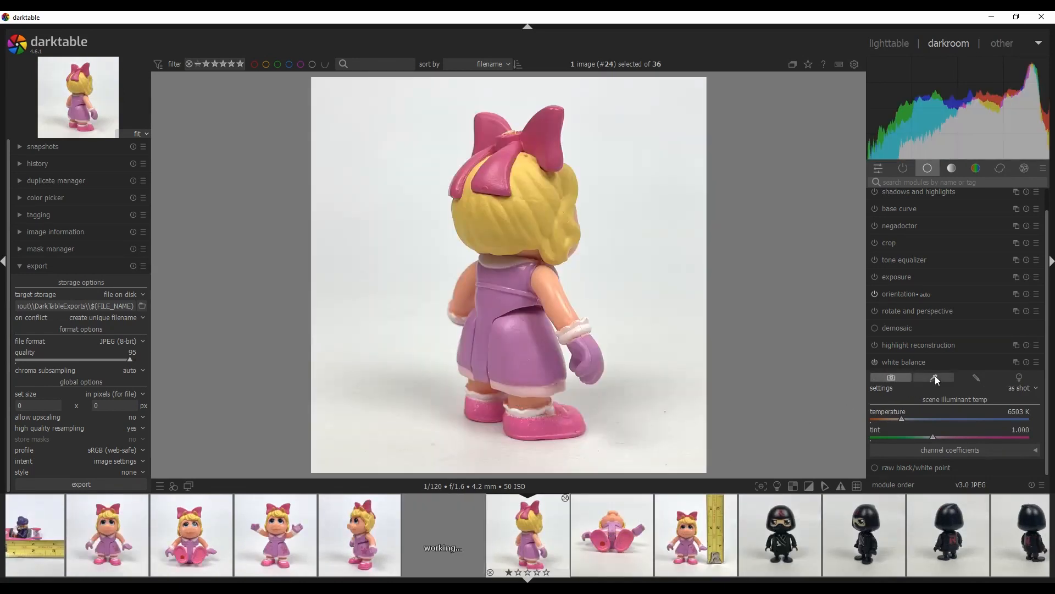
pyautogui.click(935, 374)
pyautogui.scroll(-1, 633, 522)
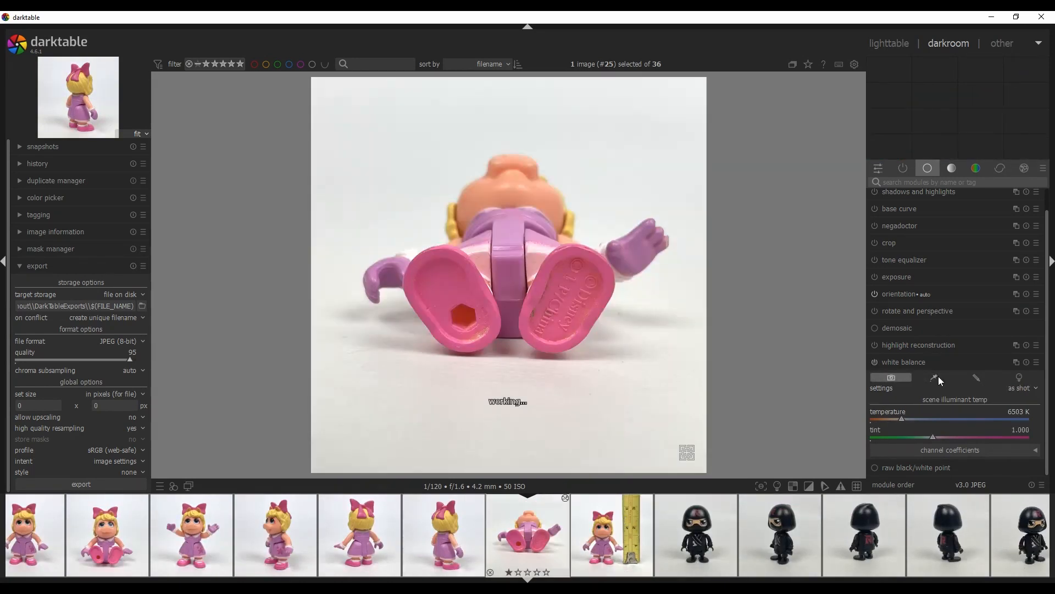
pyautogui.click(938, 376)
pyautogui.scroll(-1, 623, 525)
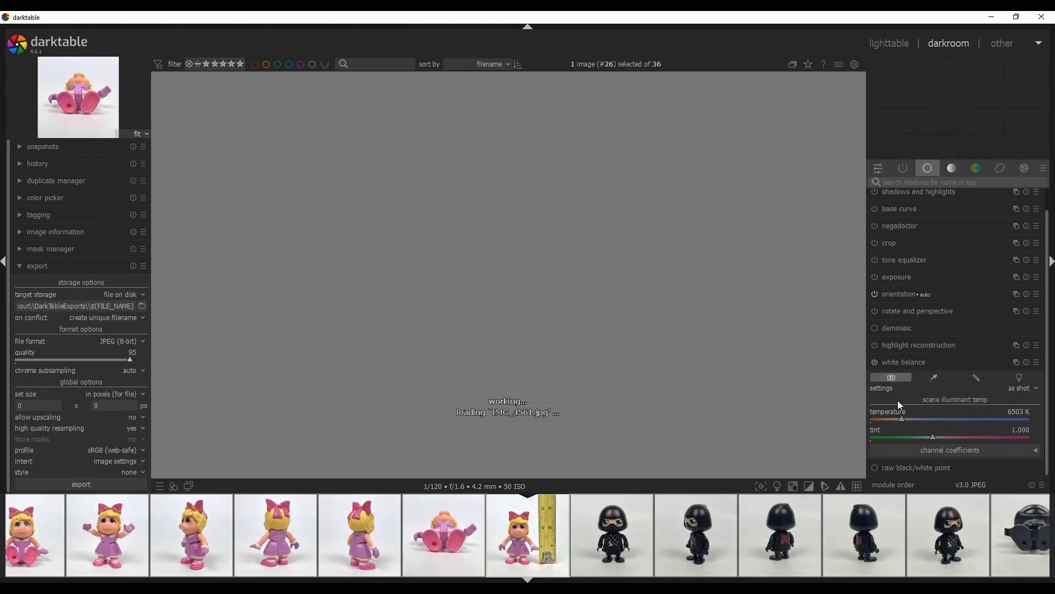
pyautogui.click(932, 375)
# Open the first ninja photo and steepen its tone curve by moving the white point left and lifting the black point
pyautogui.scroll(-1, 613, 523)
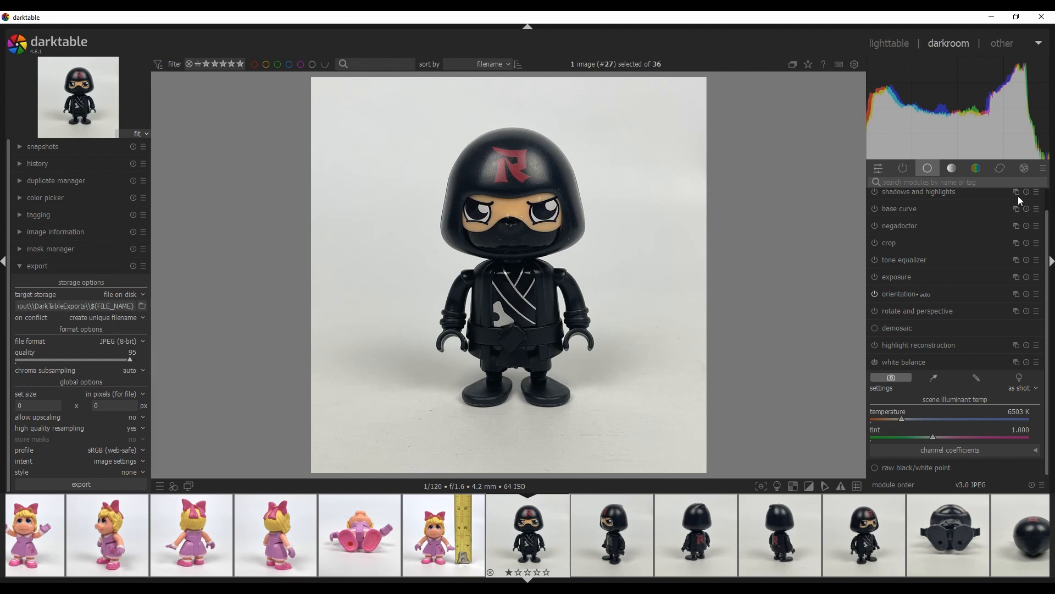
pyautogui.click(951, 168)
pyautogui.moveTo(1038, 224); pyautogui.dragTo(1033, 228)
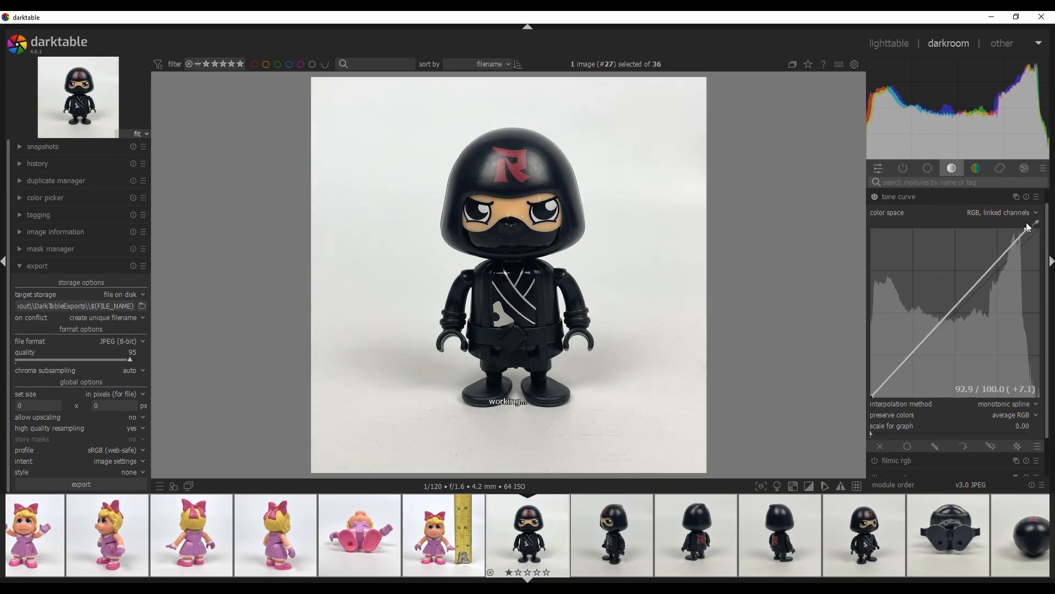
pyautogui.moveTo(872, 397); pyautogui.dragTo(864, 386)
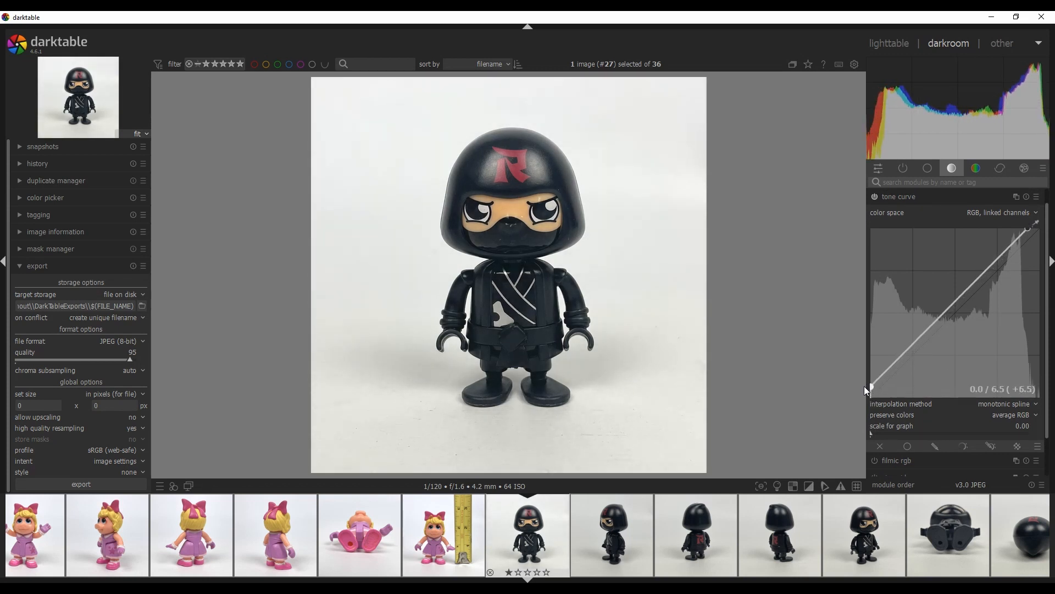
# Lower the ninja photo's global saturation to about -24.83% in color balance rgb
pyautogui.click(976, 168)
pyautogui.scroll(-2, 950, 422)
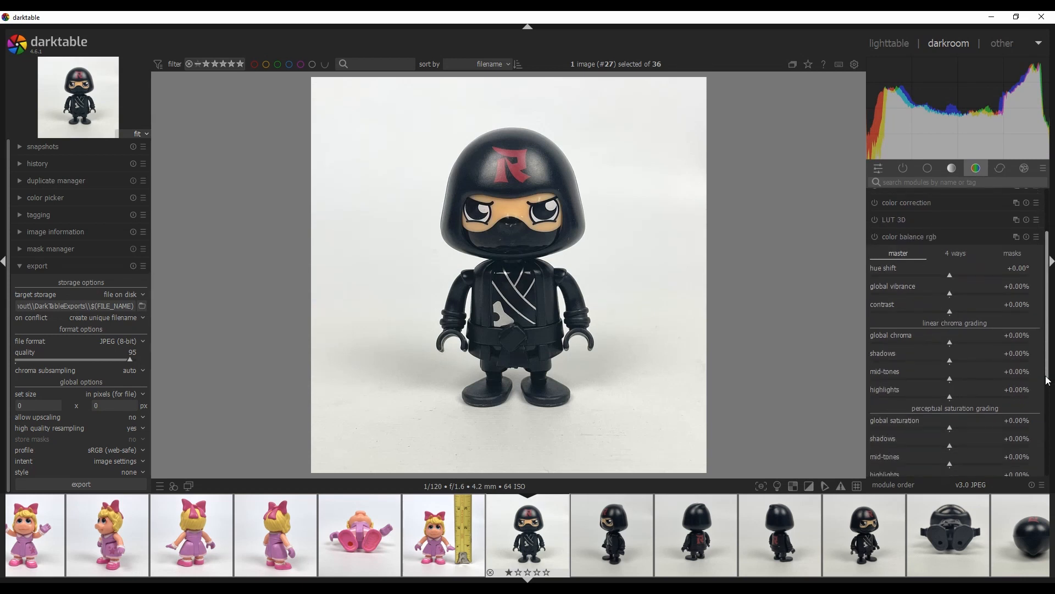
pyautogui.moveTo(947, 422); pyautogui.dragTo(955, 313)
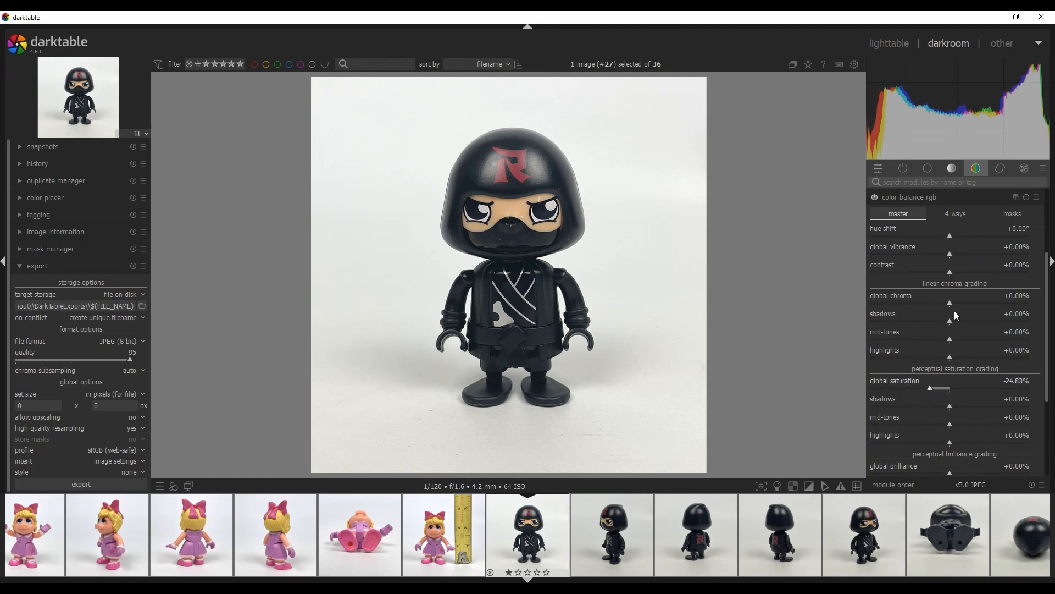
pyautogui.click(934, 170)
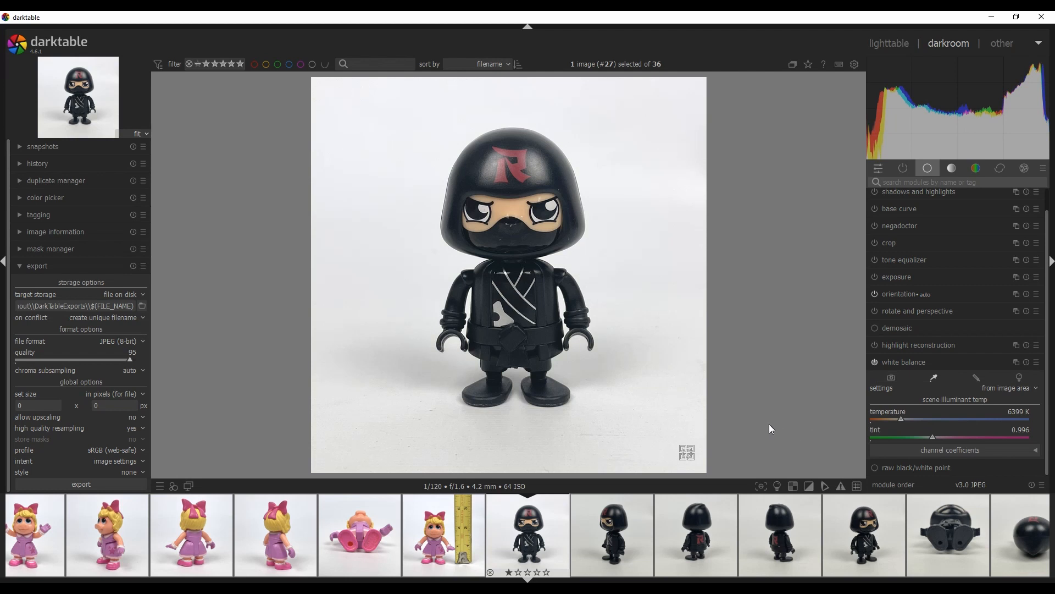
# Add a point low on the ninja photo's tone curve to lift the shadows slightly
pyautogui.click(952, 168)
pyautogui.click(957, 243)
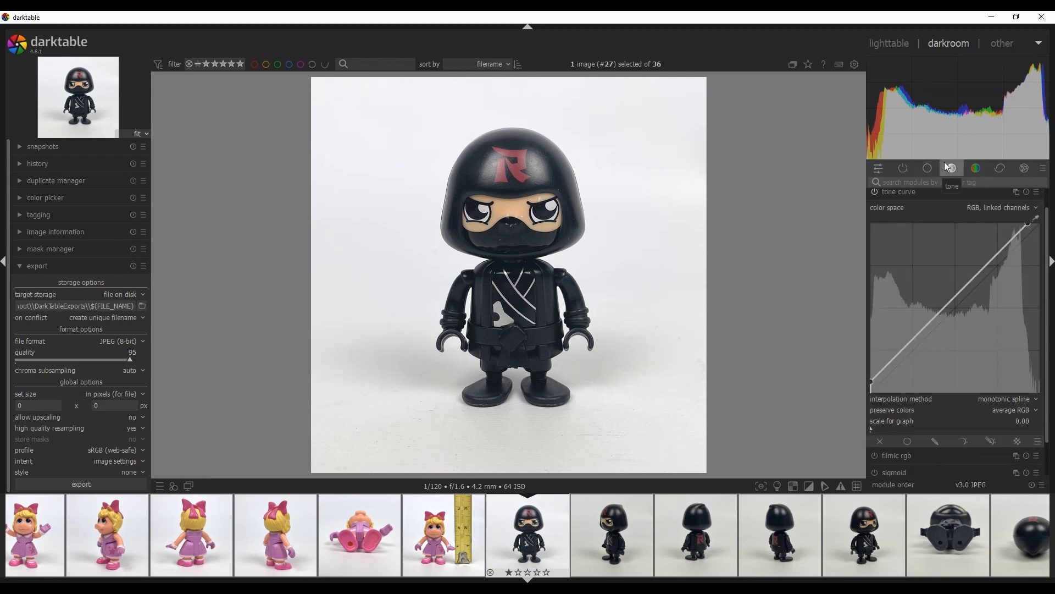
pyautogui.moveTo(1047, 329); pyautogui.dragTo(1047, 319)
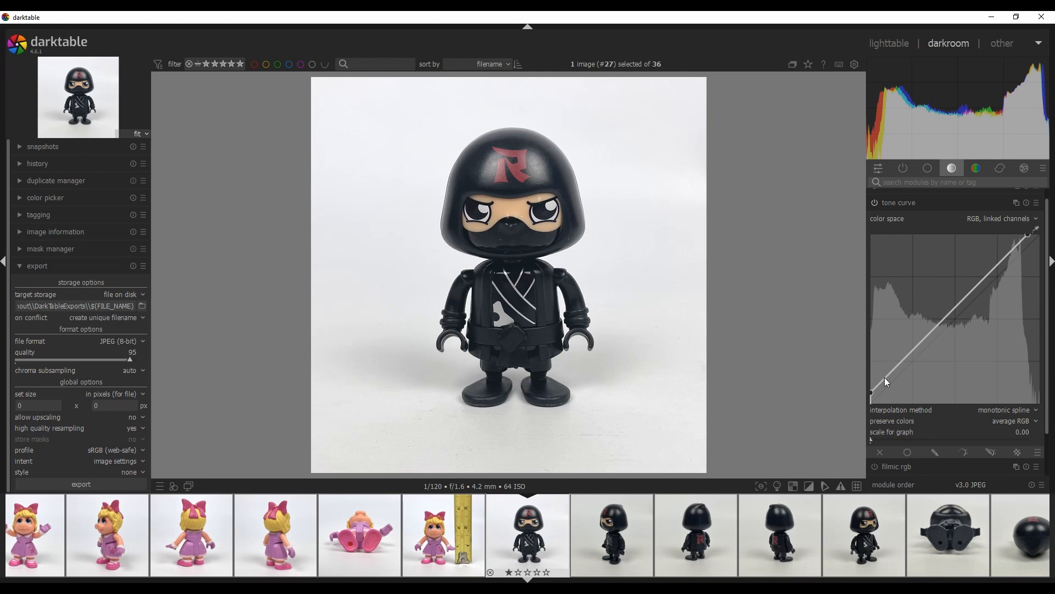
pyautogui.moveTo(886, 382); pyautogui.dragTo(884, 367)
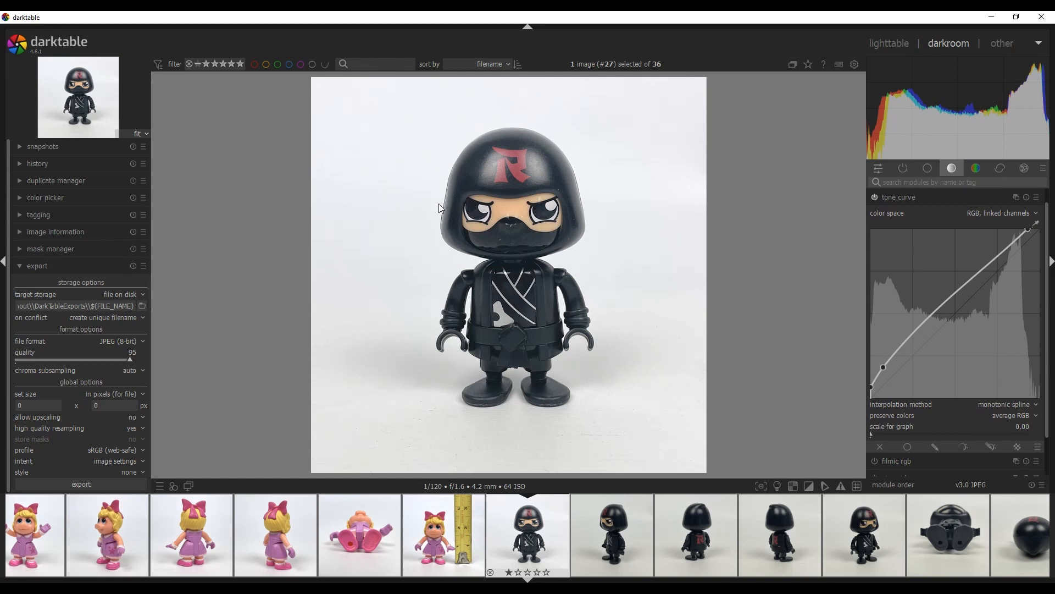
pyautogui.rightClick(882, 367)
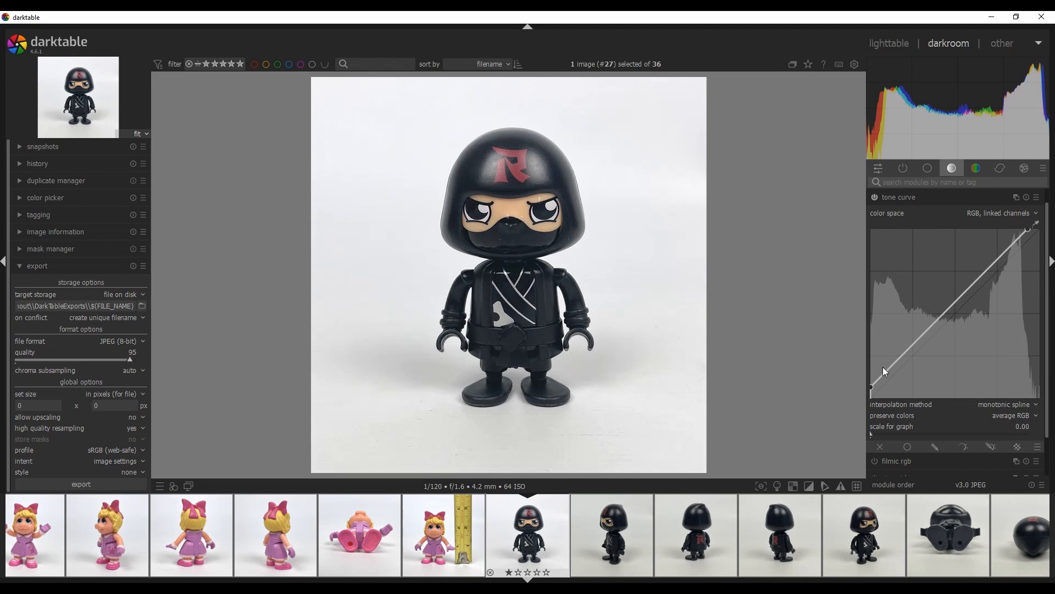
pyautogui.moveTo(885, 371); pyautogui.dragTo(883, 365)
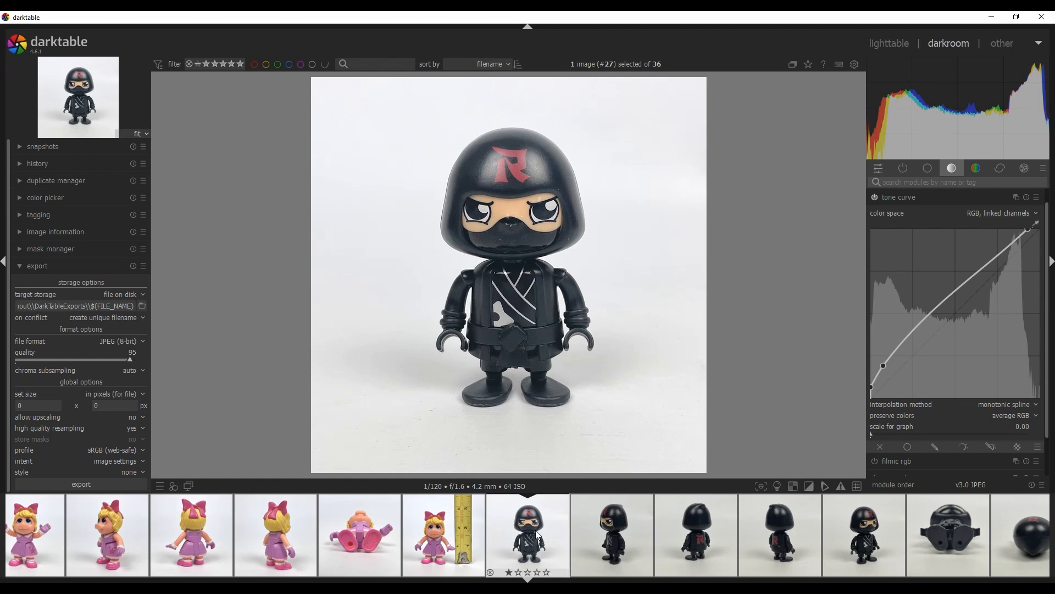
# Open the ninja backpack photo and remove the shadow point from its tone curve
pyautogui.scroll(-1, 539, 535)
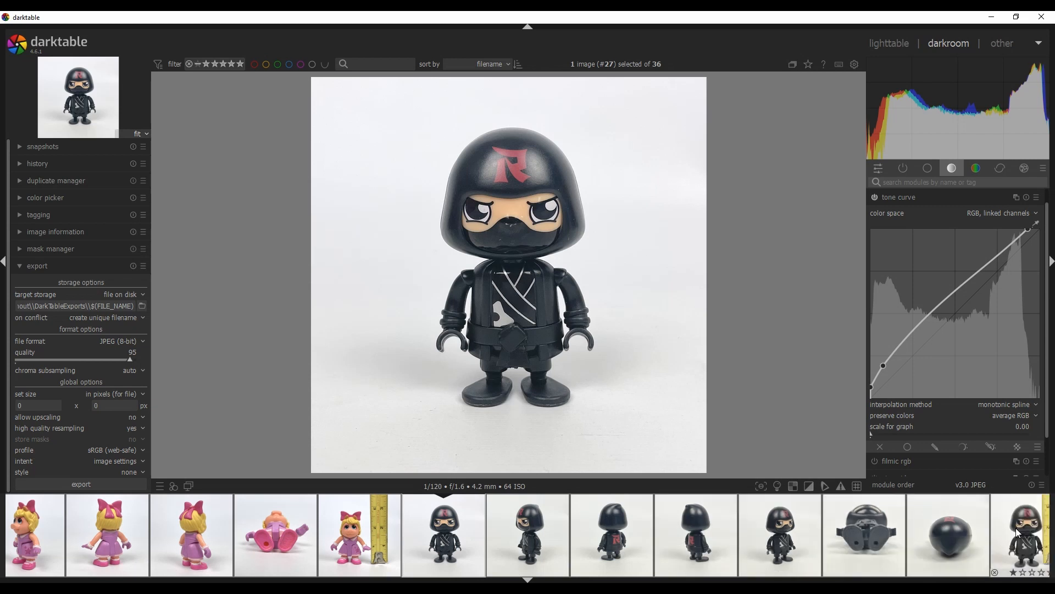
pyautogui.scroll(-3, 890, 536)
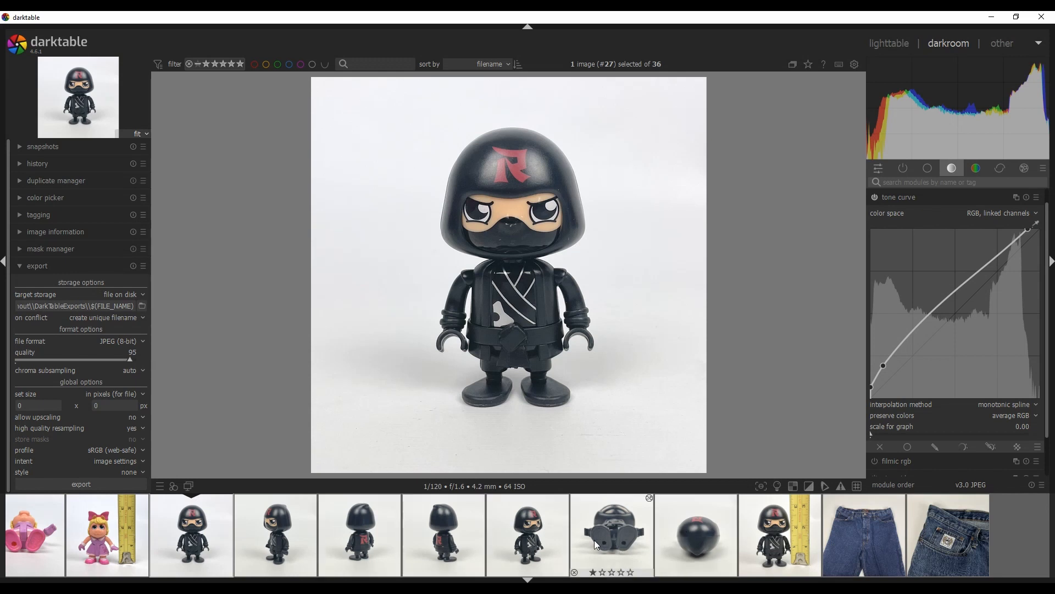
pyautogui.click(635, 533)
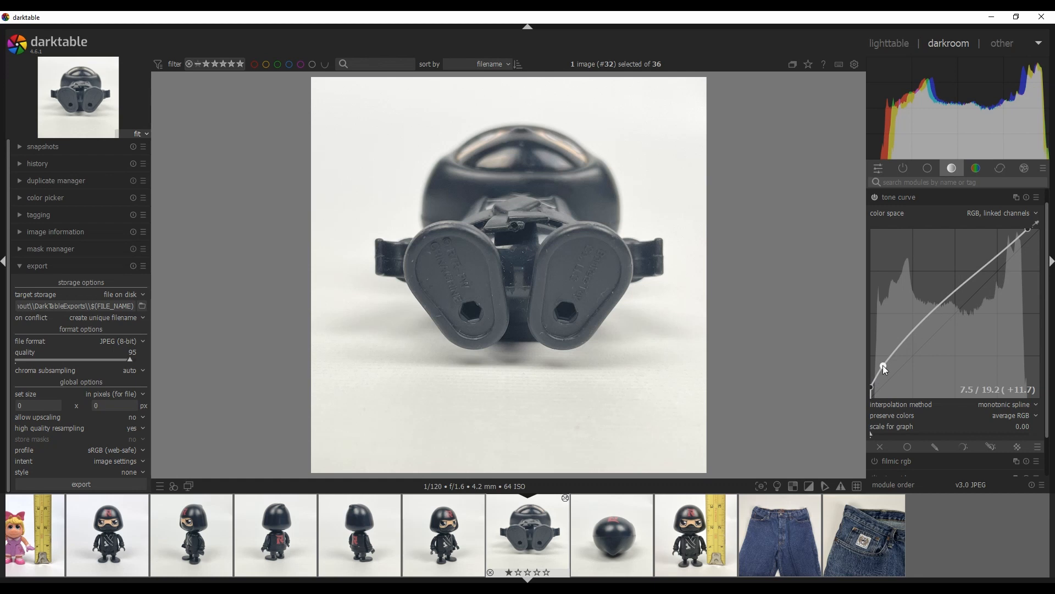
pyautogui.moveTo(882, 365); pyautogui.dragTo(884, 370)
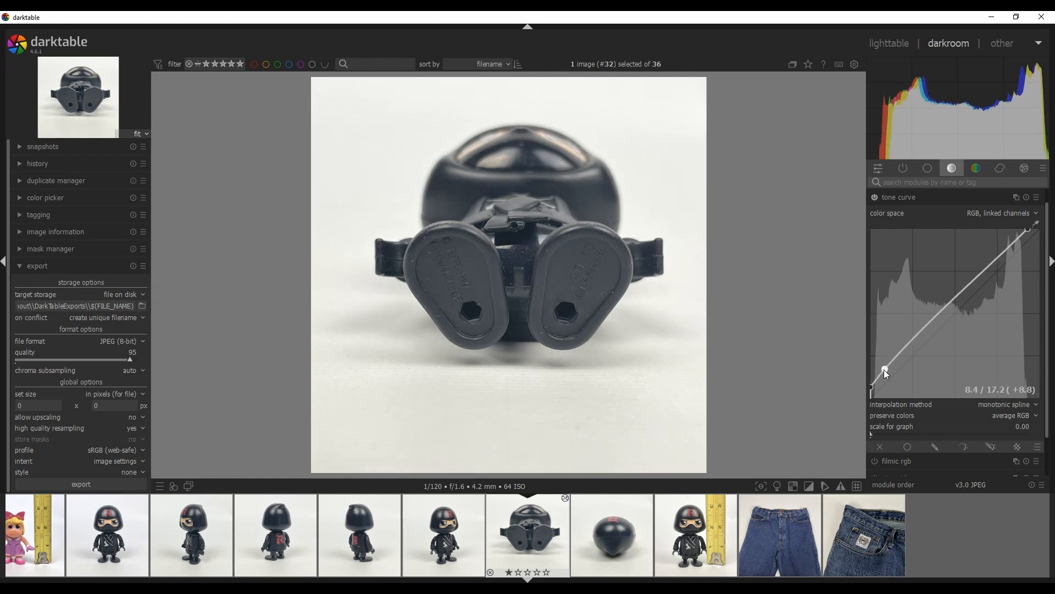
pyautogui.rightClick(884, 370)
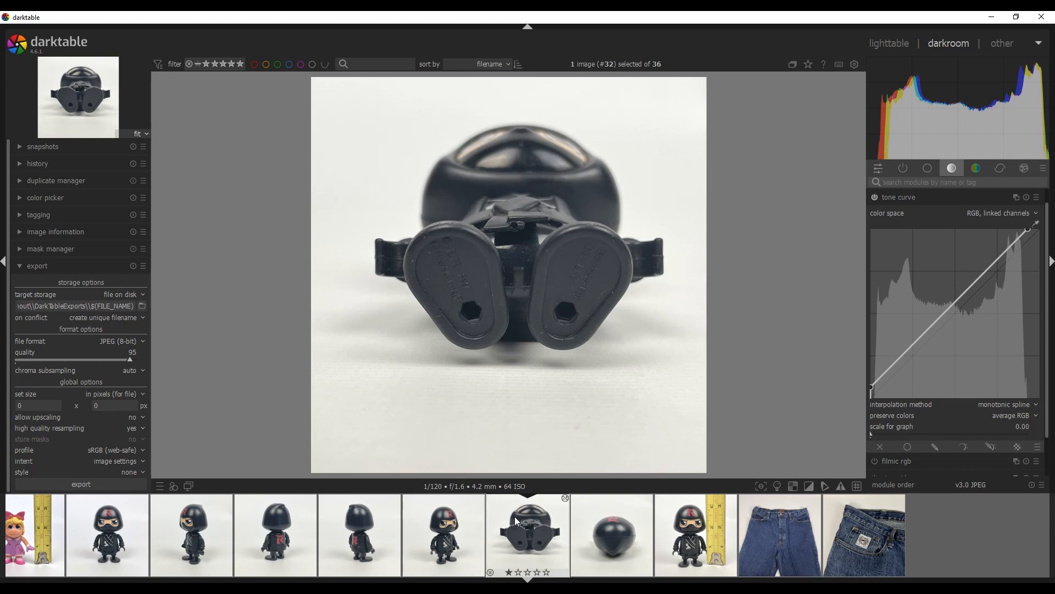
# Open the side-view ninja photo and set its white balance from the image area
pyautogui.click(206, 509)
pyautogui.click(929, 168)
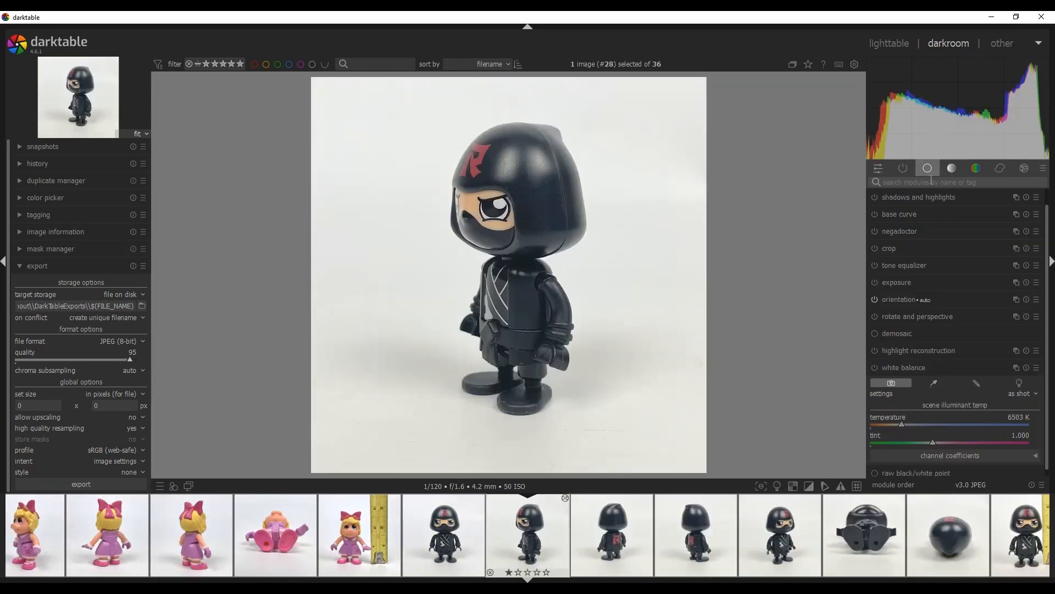
pyautogui.click(933, 383)
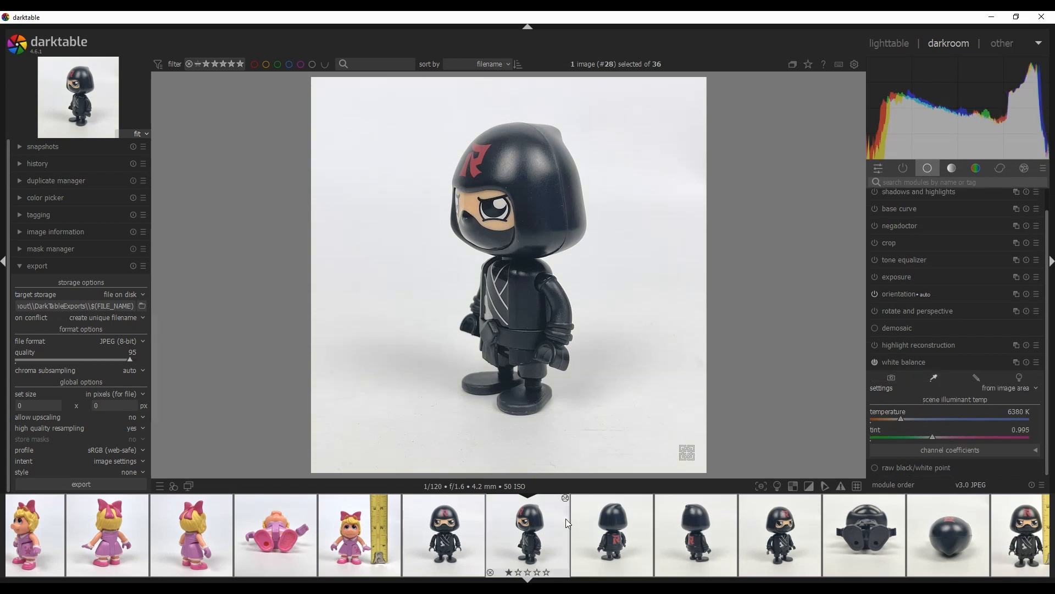
# Step through the next three ninja photos, setting each one's white balance from the image area
pyautogui.click(608, 541)
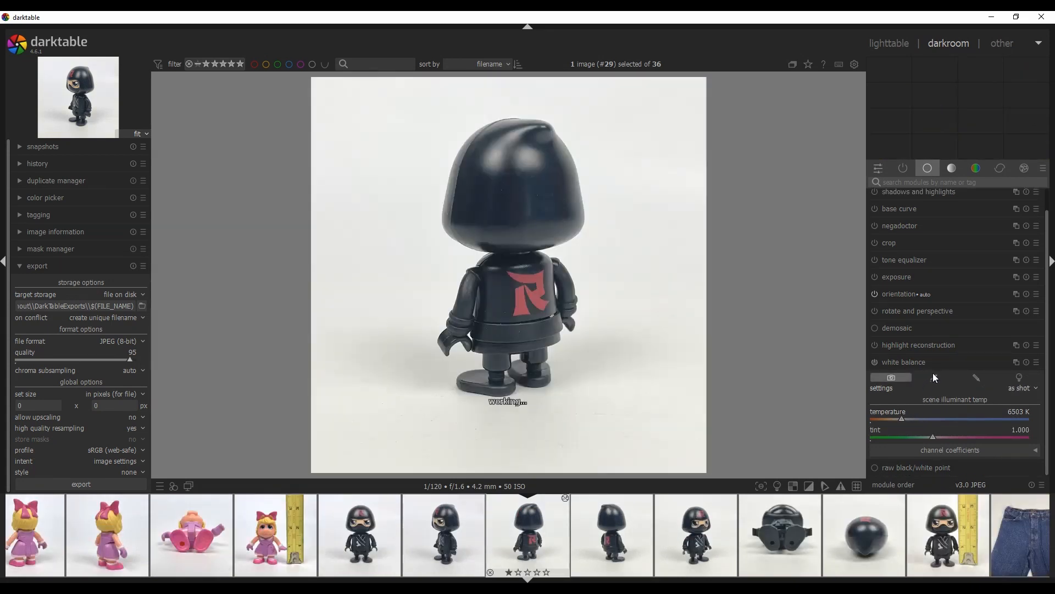
pyautogui.click(934, 376)
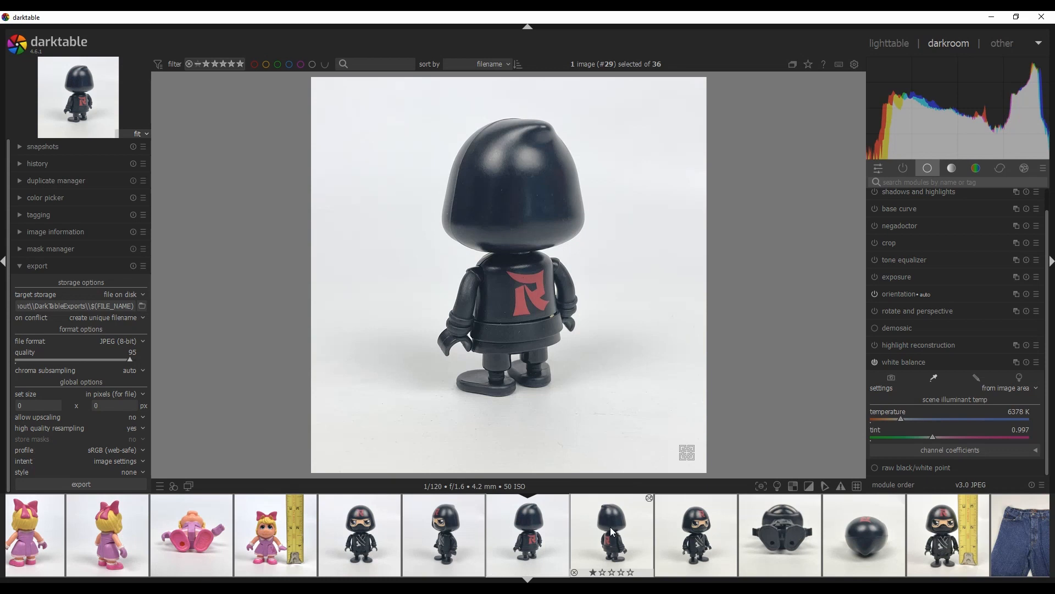
pyautogui.click(613, 531)
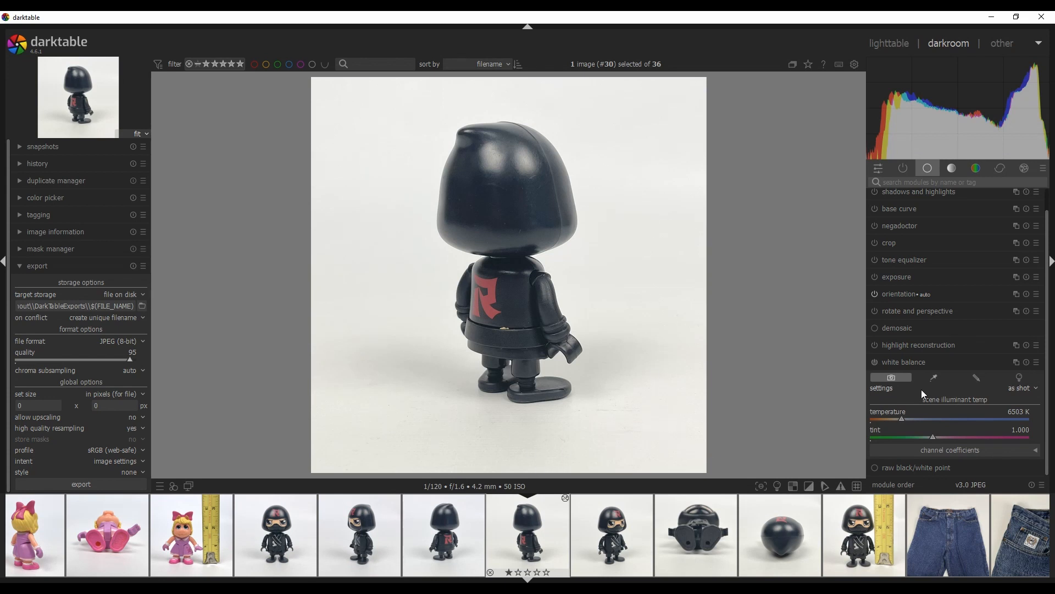
pyautogui.click(936, 378)
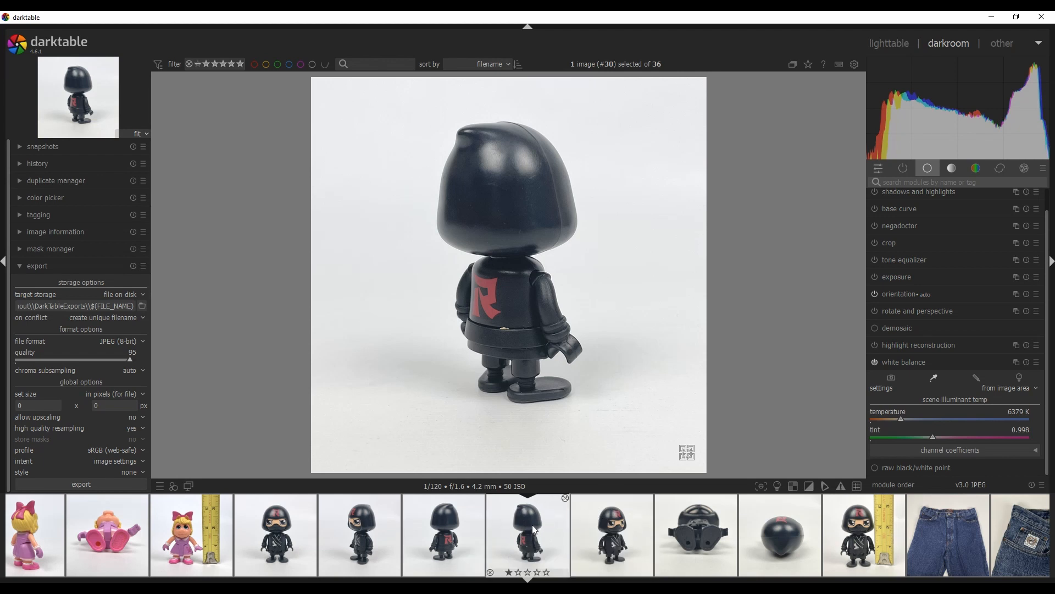
pyautogui.click(602, 522)
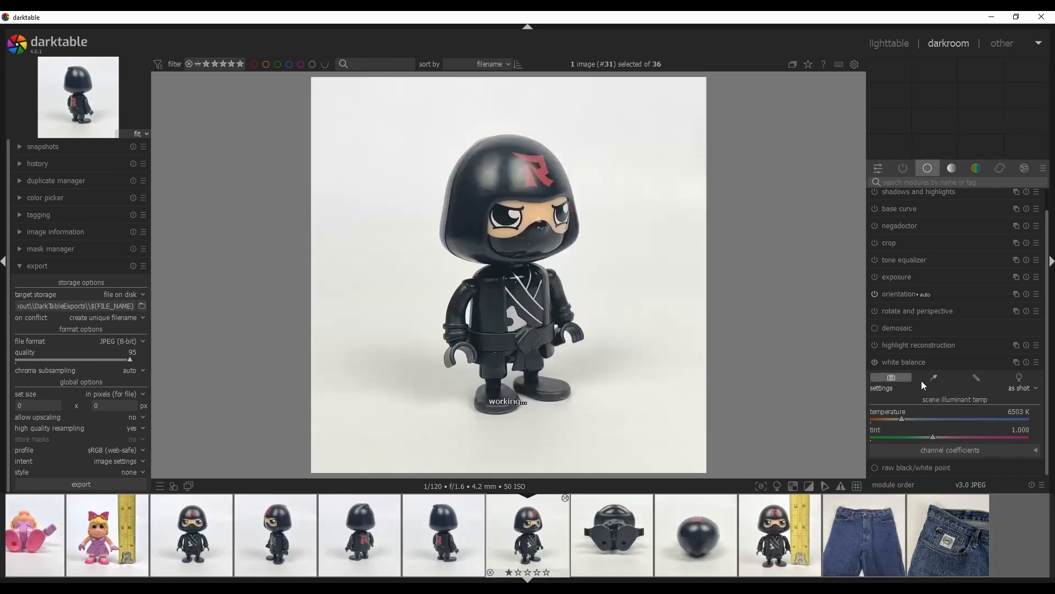
pyautogui.click(935, 377)
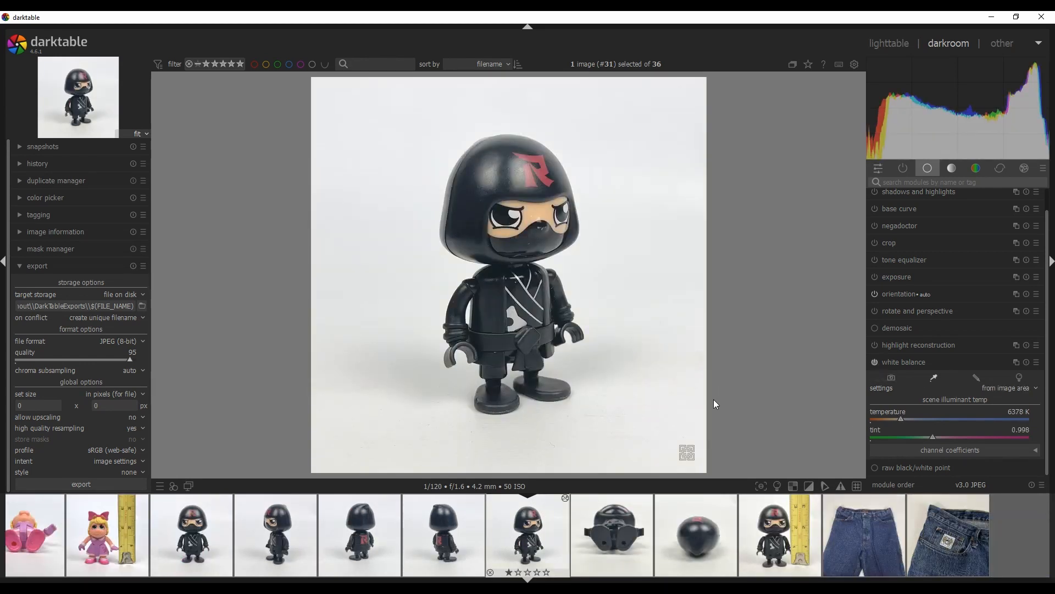
# Set the white balance from the image area on the ninja backpack and ninja head photos
pyautogui.click(618, 524)
pyautogui.click(931, 378)
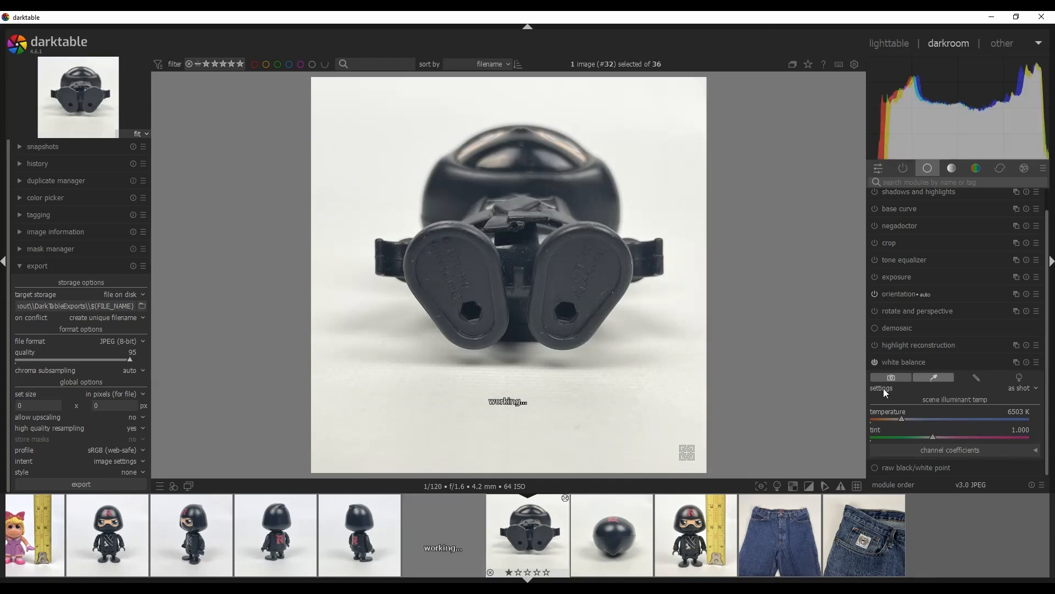
pyautogui.click(597, 536)
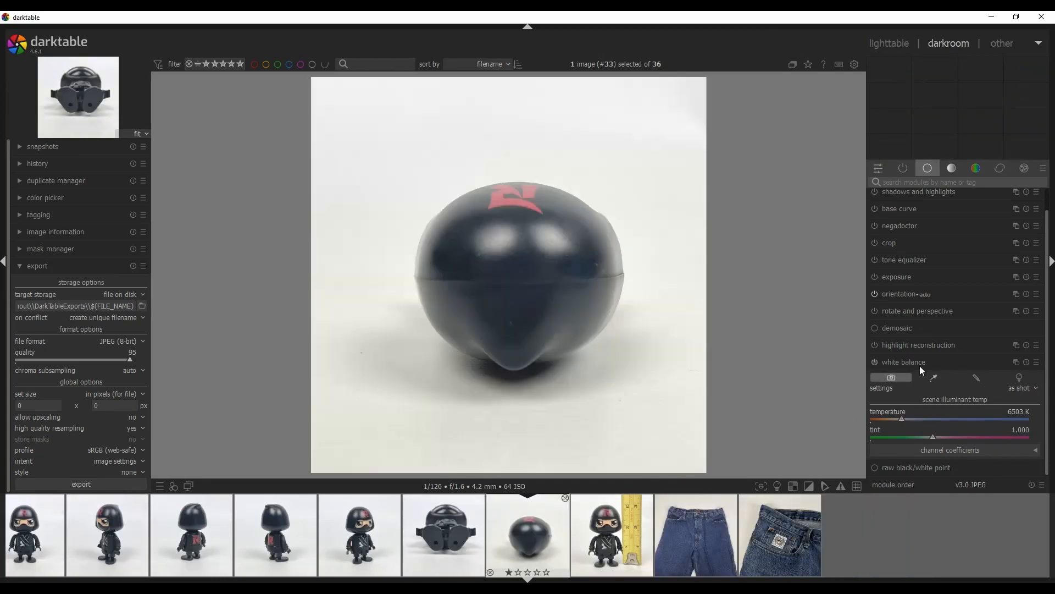
pyautogui.click(933, 377)
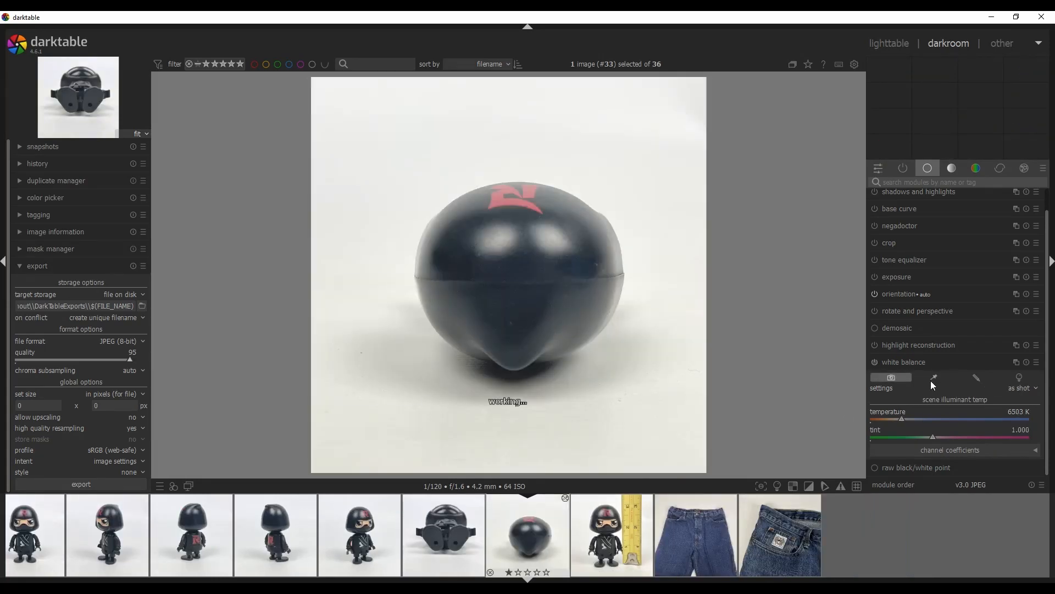
pyautogui.click(595, 534)
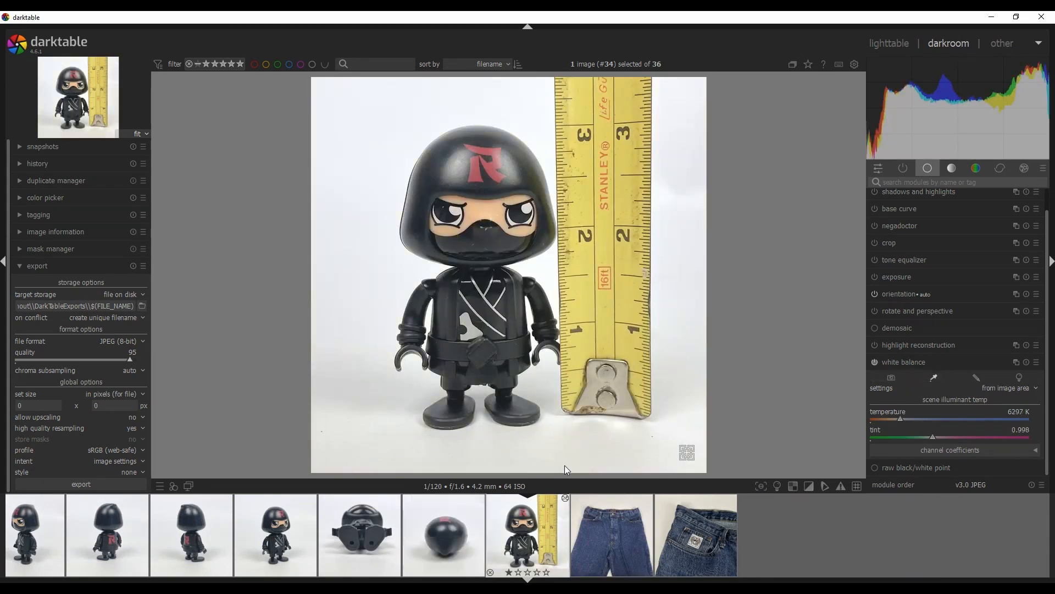
# Open the jeans photo and set its white balance from a background area near the upper-right corner
pyautogui.click(597, 522)
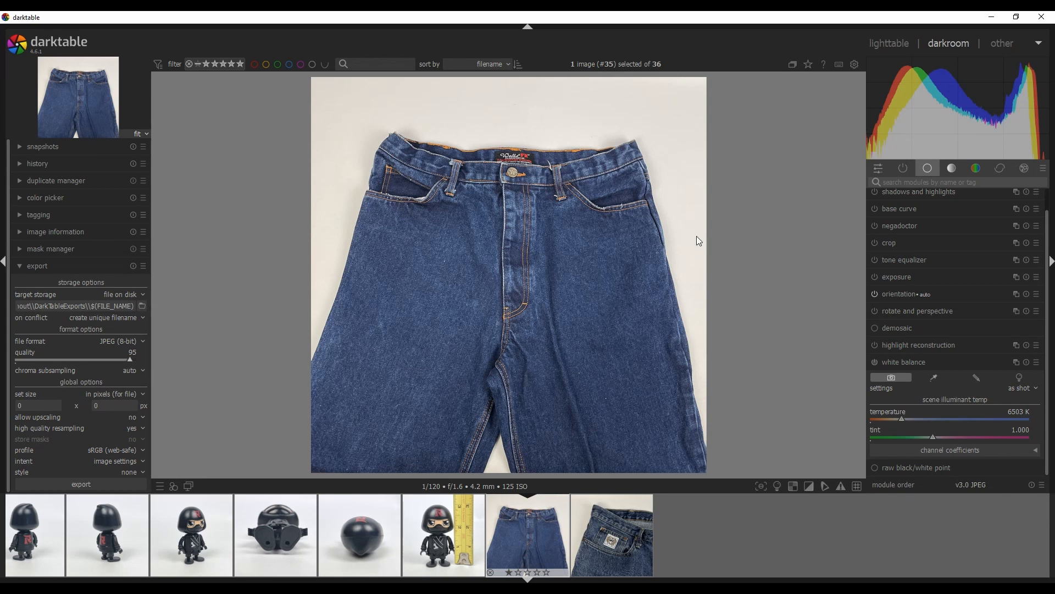
pyautogui.click(938, 376)
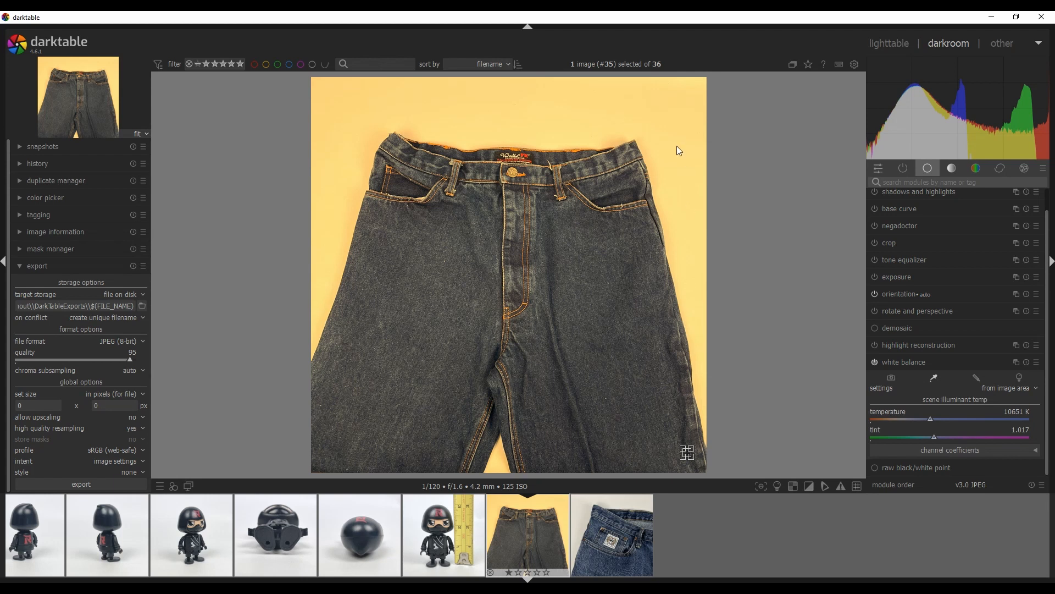
pyautogui.click(681, 96)
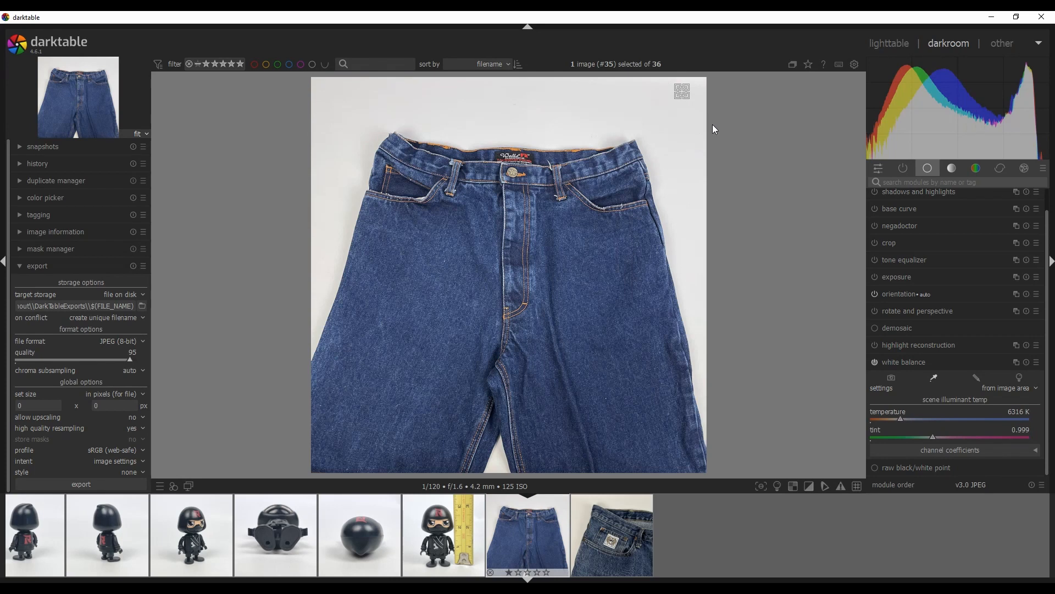
# Steepen the jeans photo's tone curve by moving the white point slightly left
pyautogui.click(951, 168)
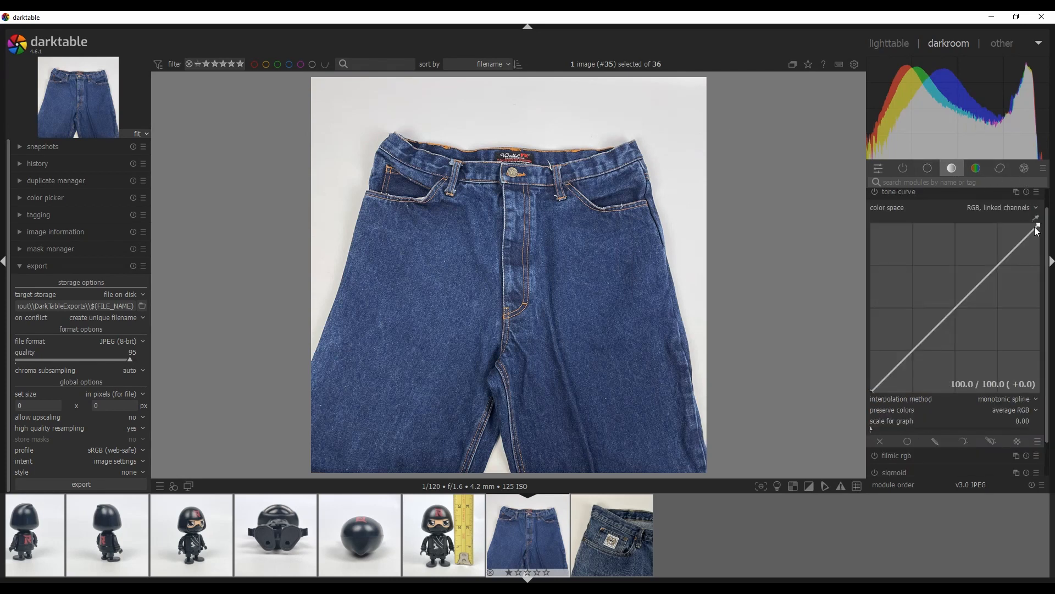
pyautogui.moveTo(1035, 226); pyautogui.dragTo(1028, 223)
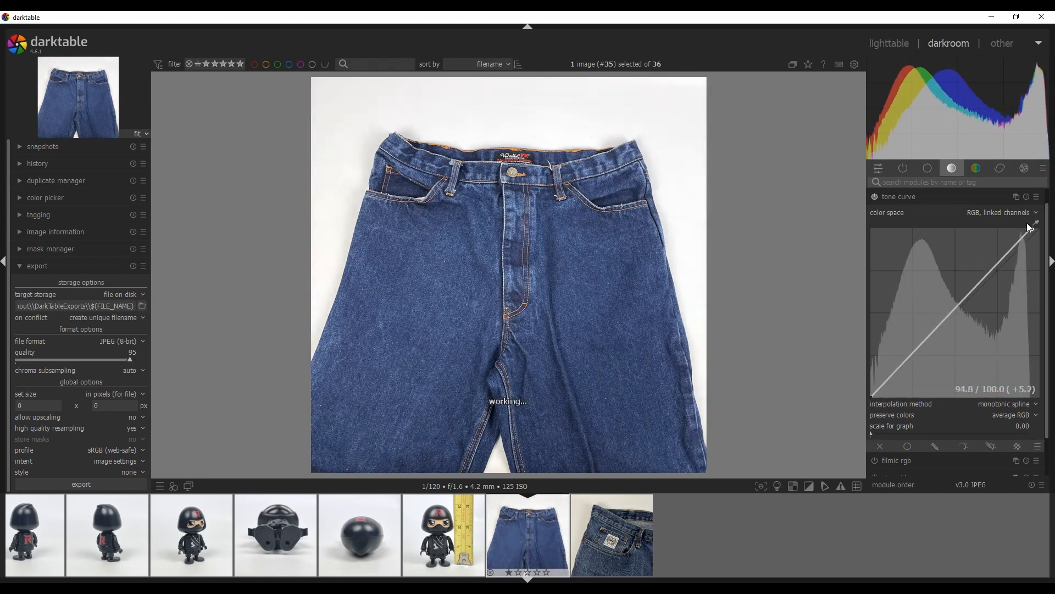
pyautogui.moveTo(873, 397); pyautogui.dragTo(865, 390)
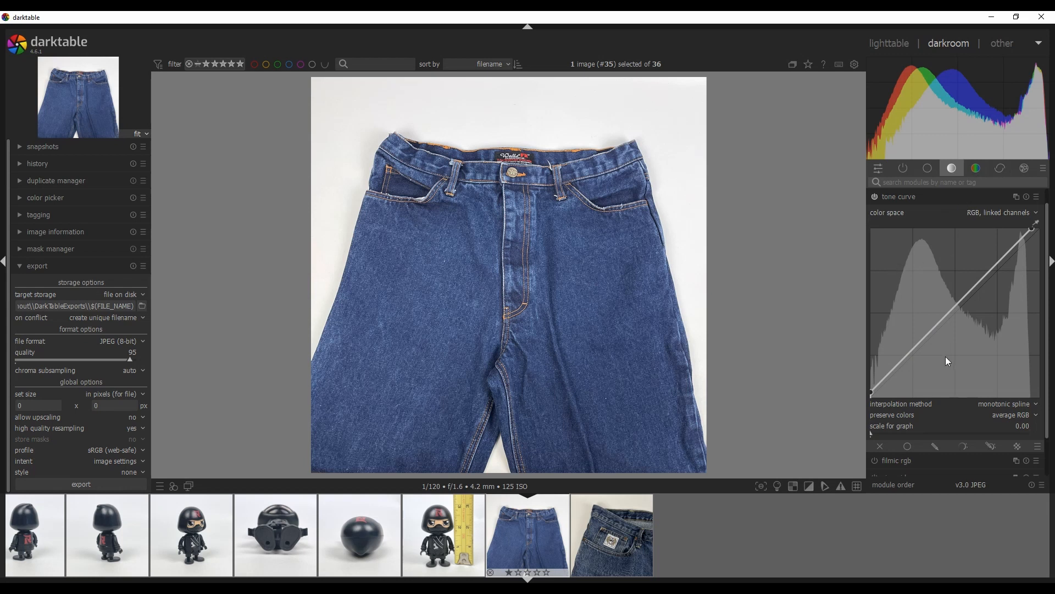
pyautogui.moveTo(920, 338)
pyautogui.mouseDown()
pyautogui.moveTo(922, 357)
pyautogui.moveTo(915, 309)
pyautogui.moveTo(922, 362)
pyautogui.moveTo(918, 331)
pyautogui.mouseUp()
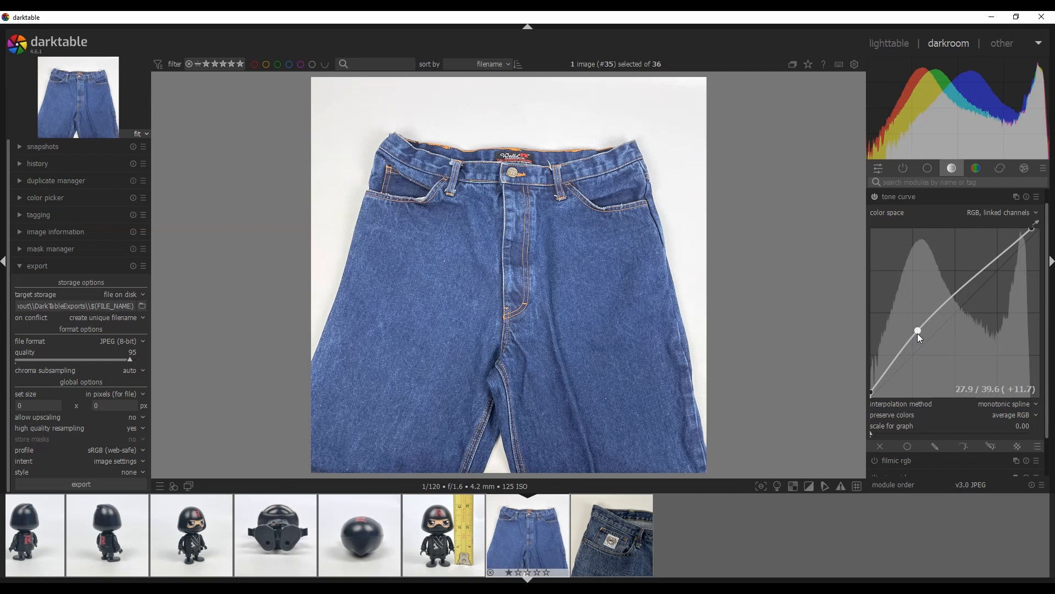
pyautogui.rightClick(918, 333)
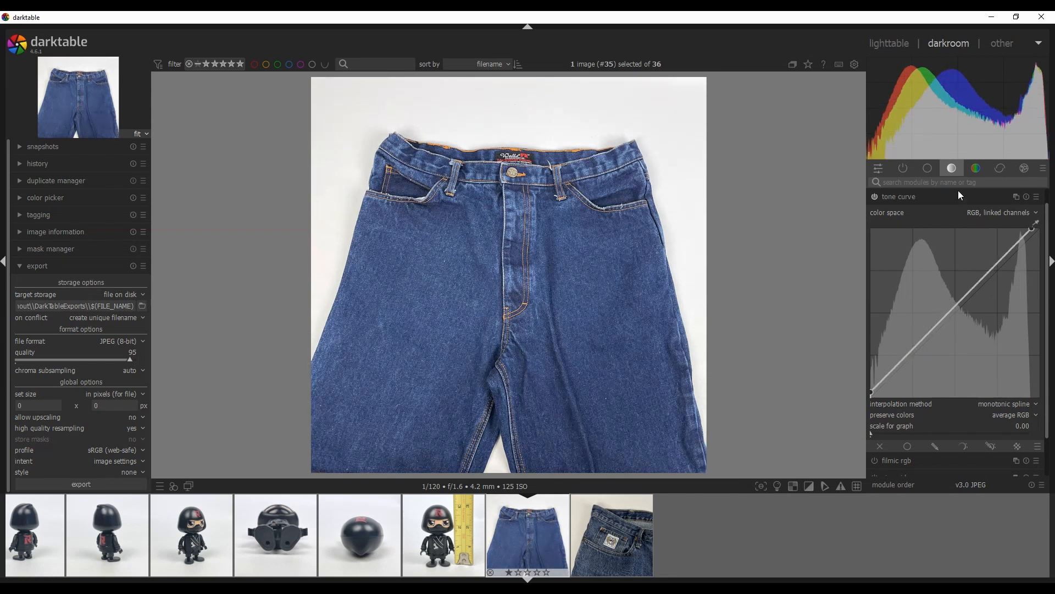
# Lower the first jeans photo's global saturation to about -24.83% in color balance rgb
pyautogui.click(929, 168)
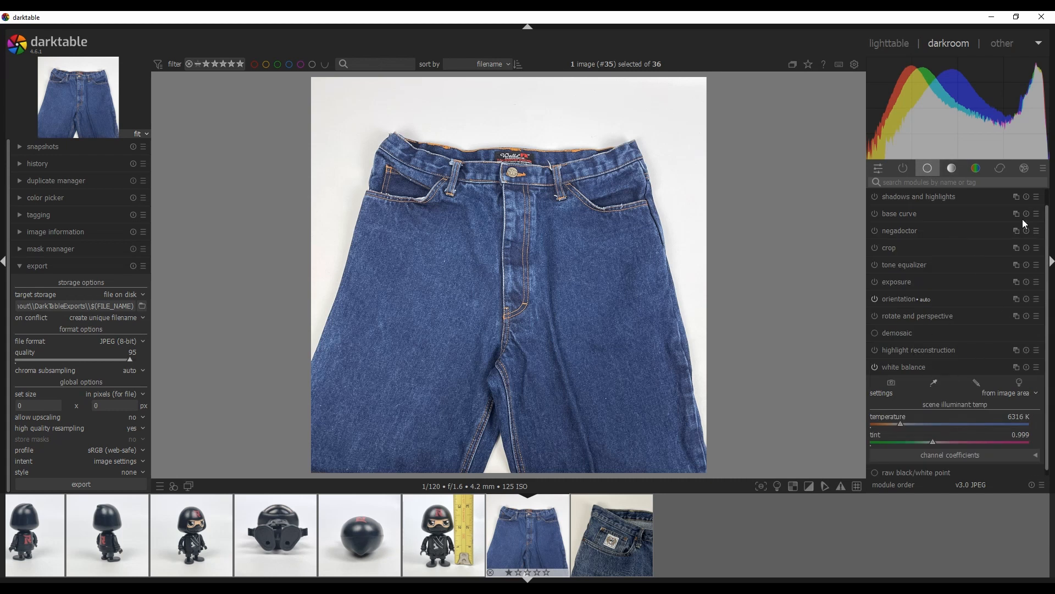
pyautogui.click(976, 169)
pyautogui.scroll(-3, 1047, 274)
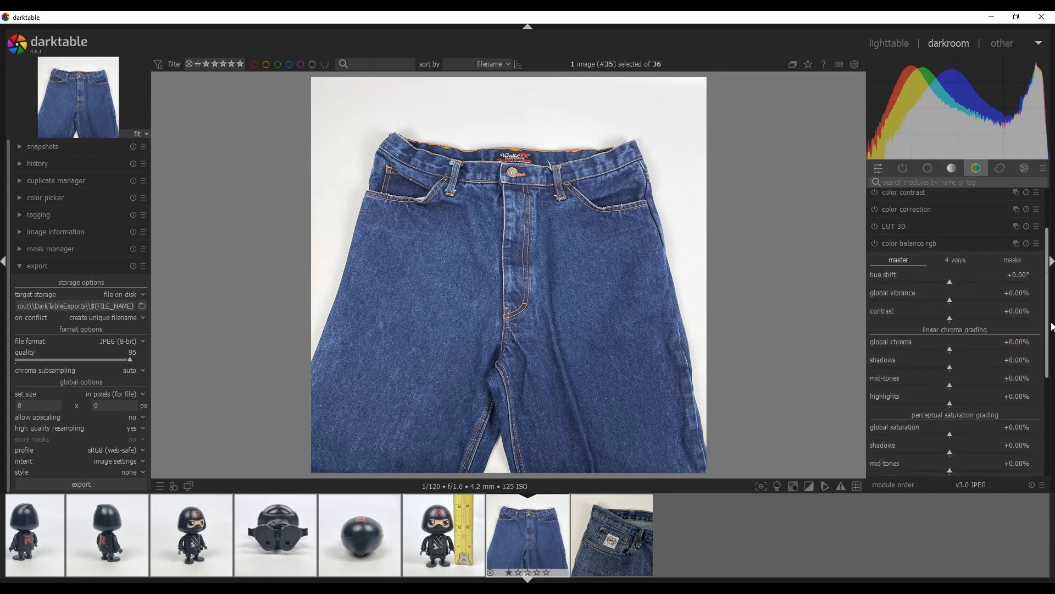
pyautogui.moveTo(947, 374); pyautogui.dragTo(930, 374)
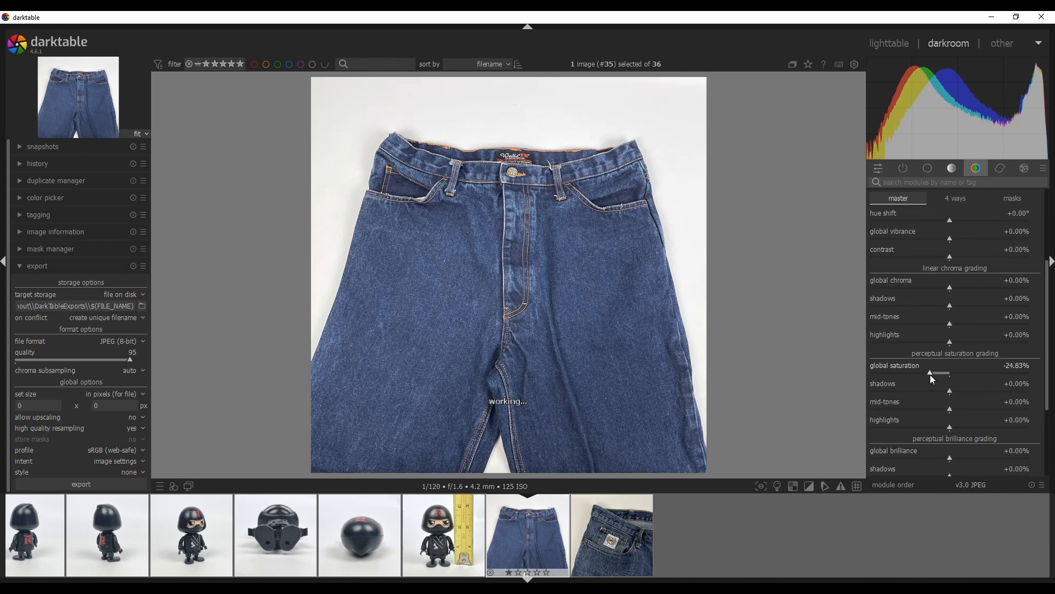
# Open the second jeans photo and set its white balance from a background area near the upper-left corner
pyautogui.click(929, 168)
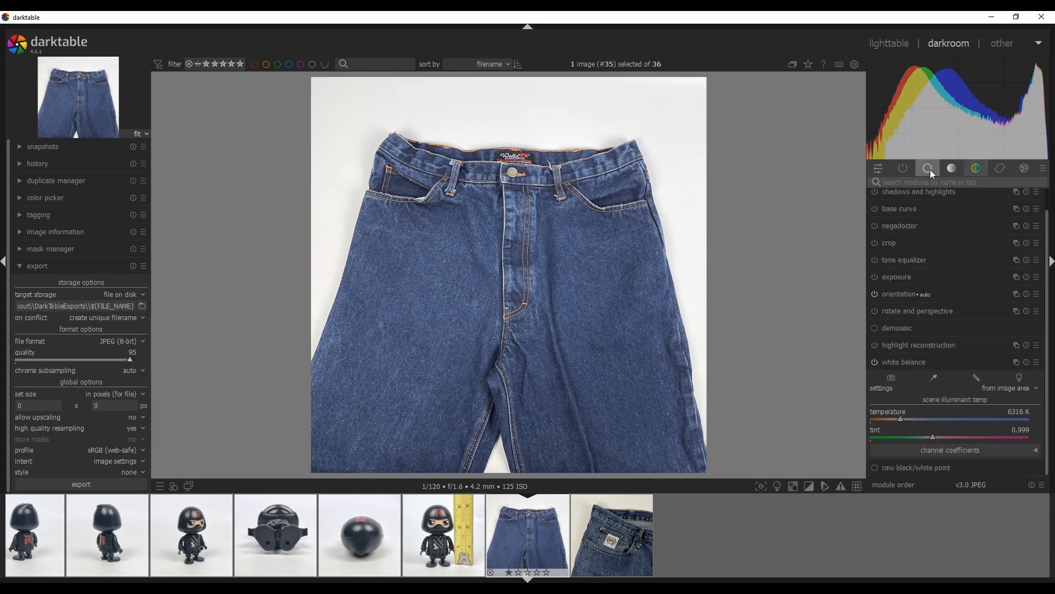
pyautogui.click(933, 378)
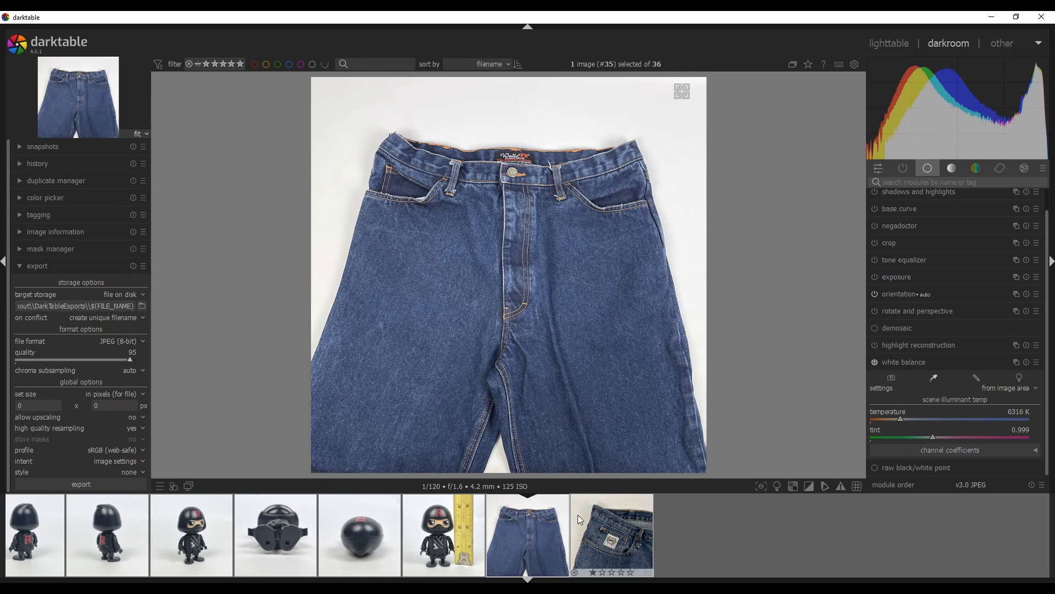
pyautogui.click(608, 527)
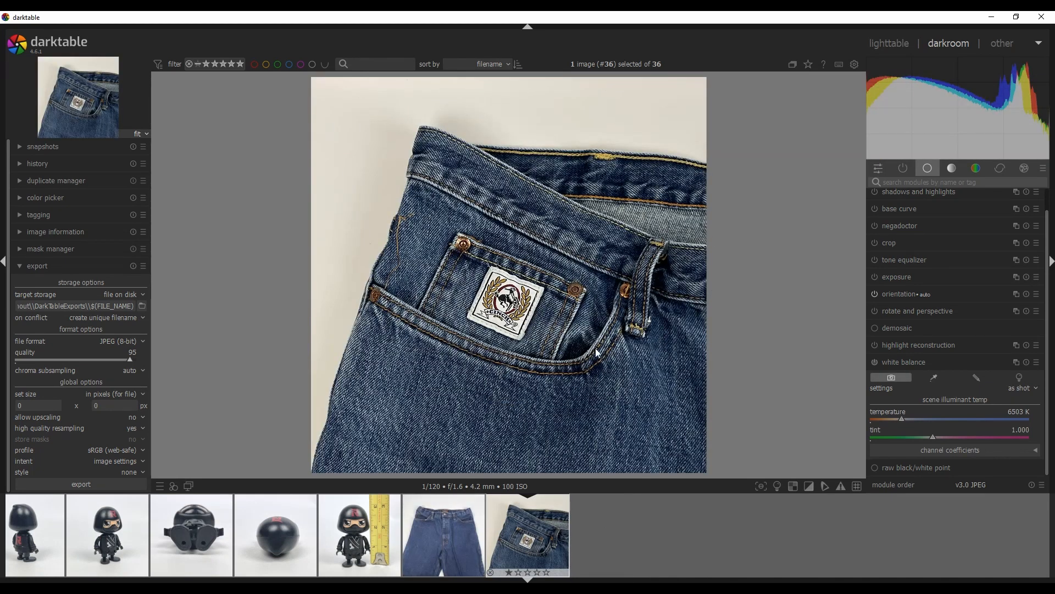
pyautogui.click(935, 377)
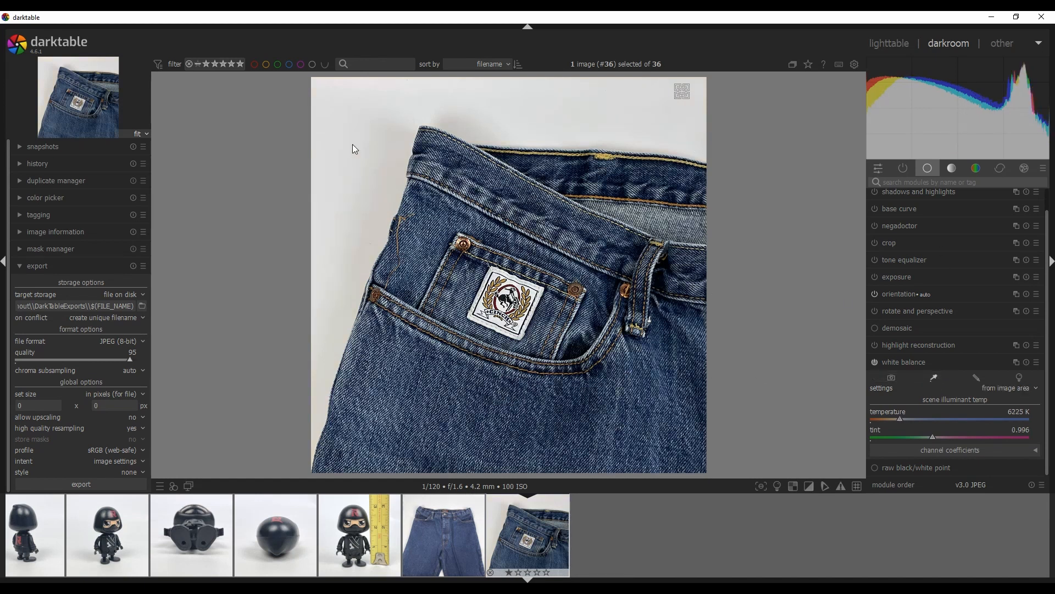
pyautogui.click(325, 88)
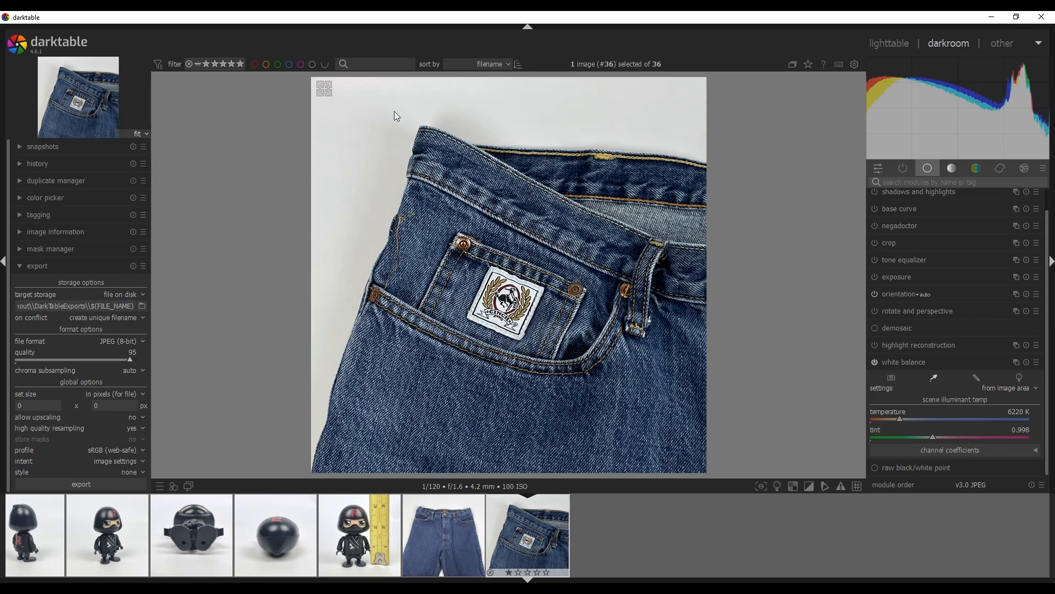
# Steepen the second jeans photo's tone curve by moving the white point slightly left and raising the black point
pyautogui.click(976, 169)
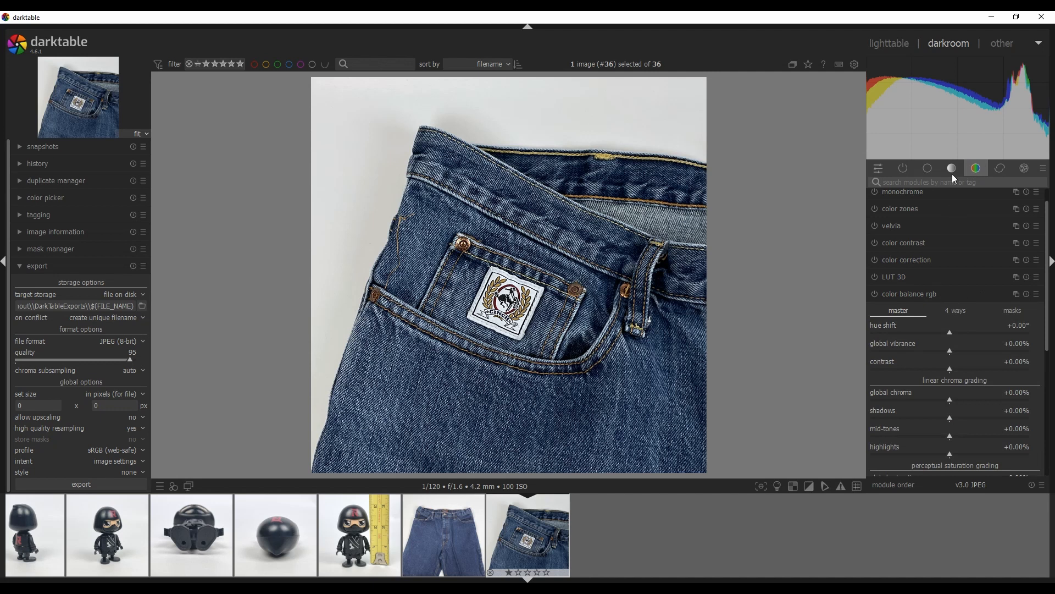
pyautogui.click(952, 169)
pyautogui.moveTo(1038, 225); pyautogui.dragTo(1030, 228)
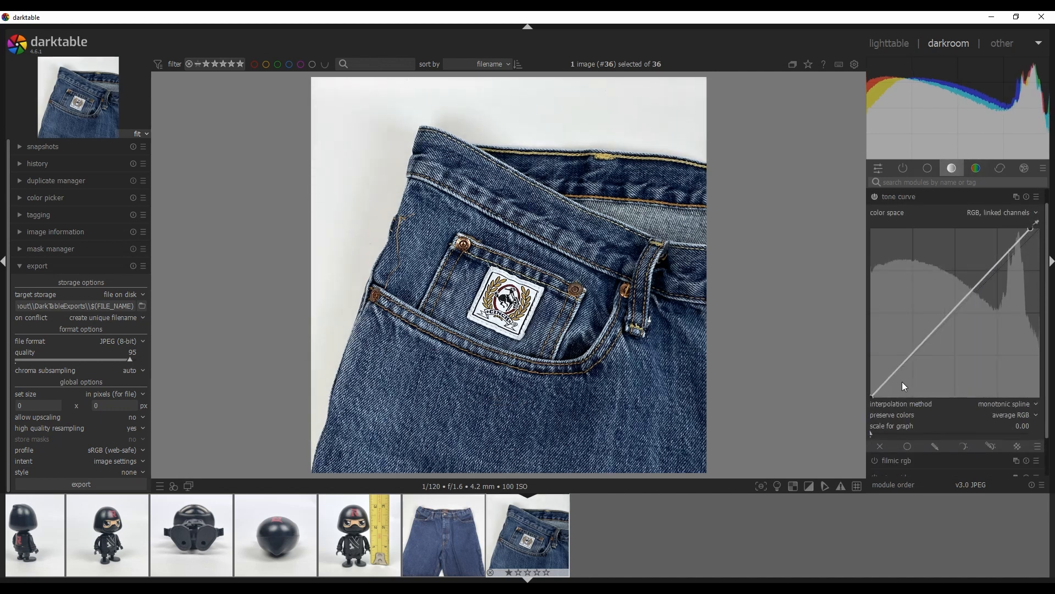
pyautogui.moveTo(877, 401); pyautogui.dragTo(875, 387)
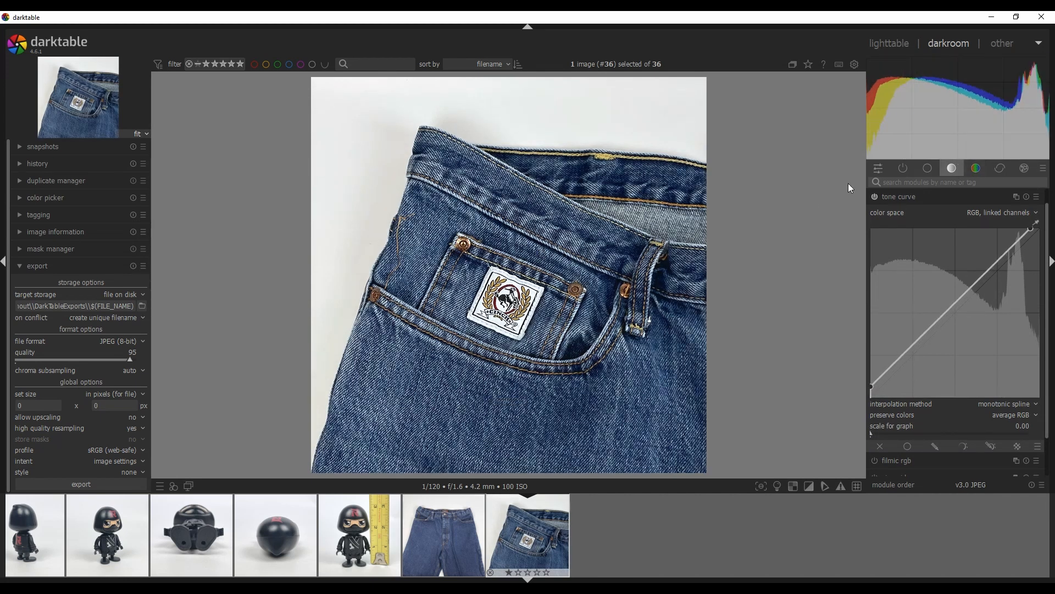
# Lower the second jeans photo's global saturation to about -24.14% in color balance rgb
pyautogui.click(978, 170)
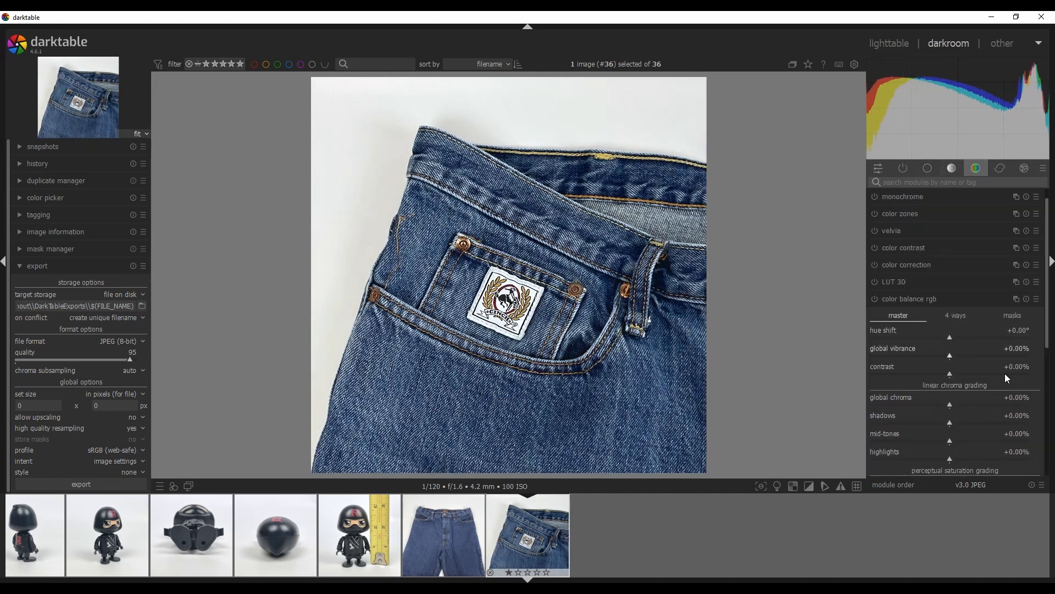
pyautogui.scroll(-1, 1045, 373)
pyautogui.moveTo(949, 409); pyautogui.dragTo(931, 388)
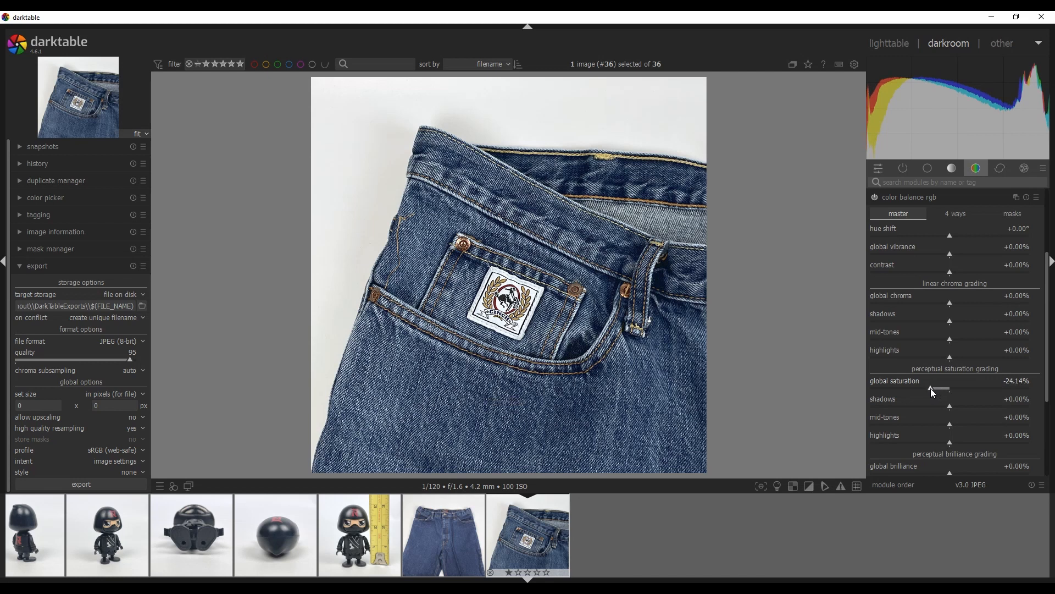
# Leave the darkroom and return to the lighttable view
pyautogui.click(935, 170)
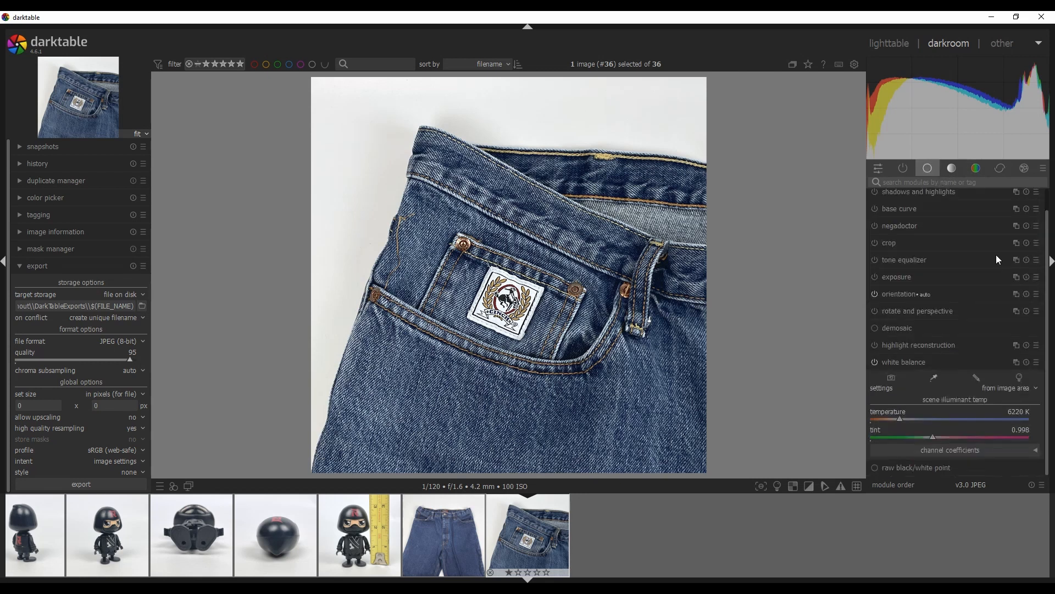
pyautogui.click(931, 377)
pyautogui.scroll(7, 552, 534)
pyautogui.scroll(7, 676, 538)
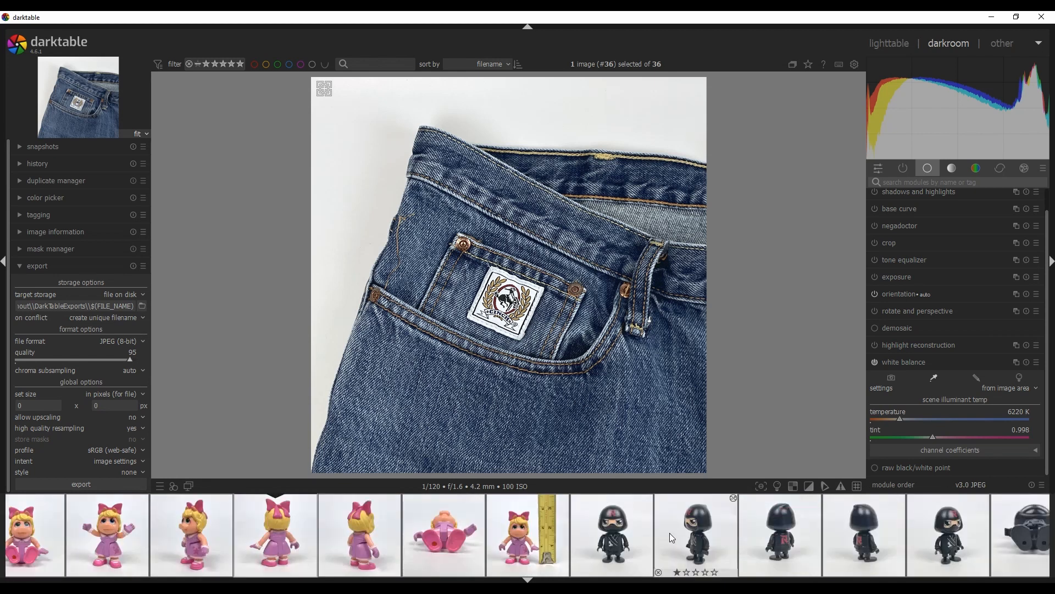
pyautogui.click(890, 44)
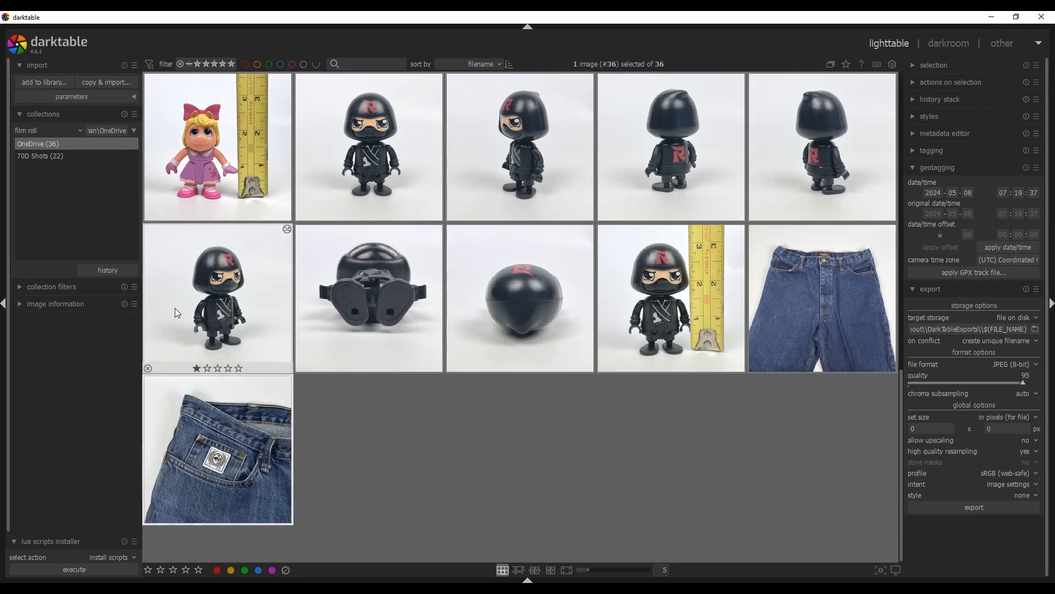
# Select all 36 images and export them to disk as 8-bit JPEG at quality 95
pyautogui.scroll(2, 562, 252)
pyautogui.scroll(2, 552, 255)
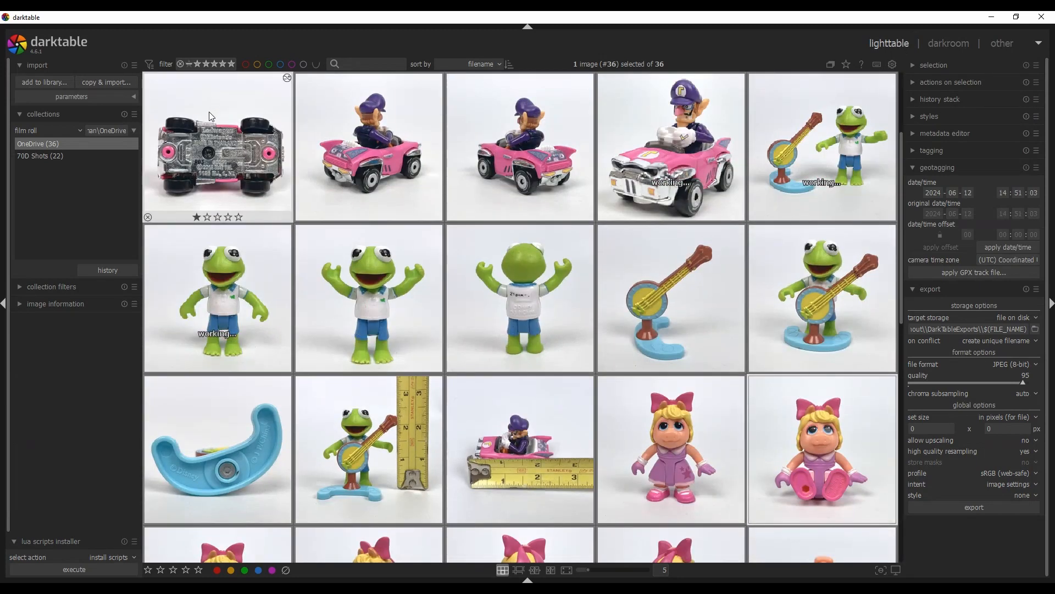
pyautogui.hotkey('ctrl', 'a')
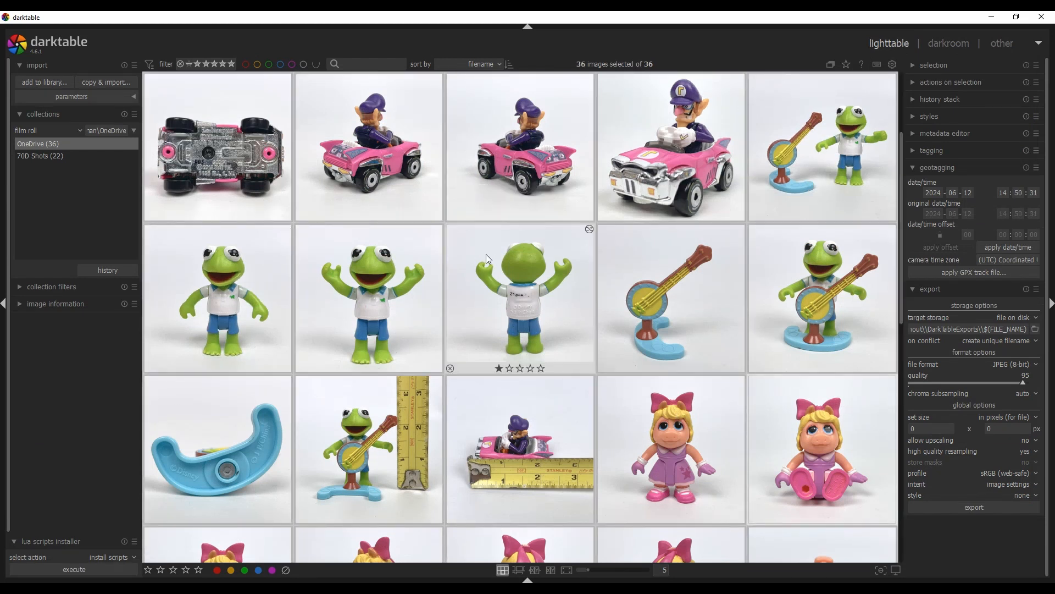
pyautogui.click(983, 502)
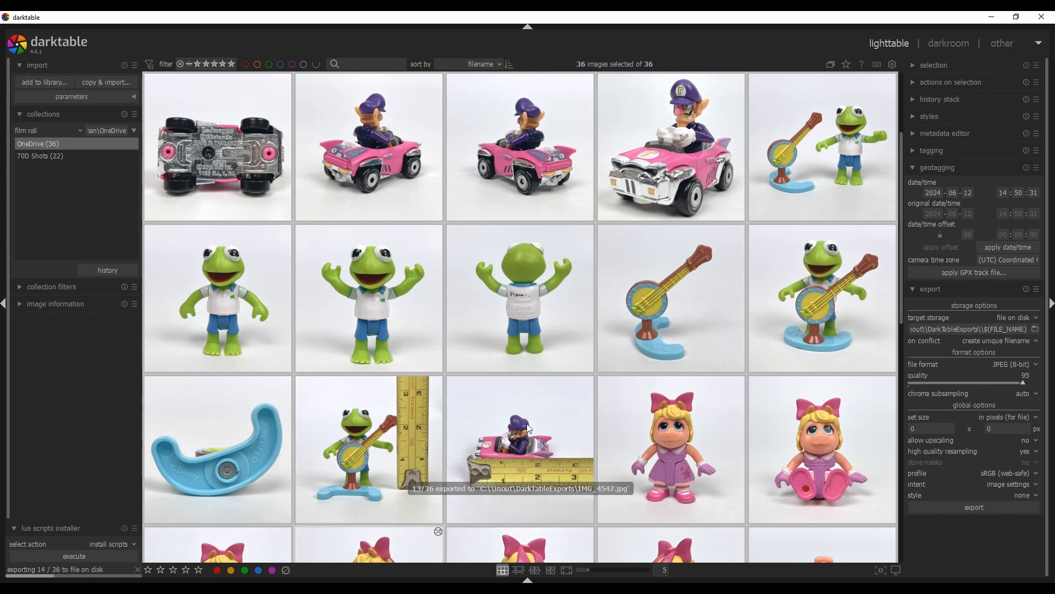
# Switch to File Explorer and open the DarkTableExports folder
pyautogui.click(93, 591)
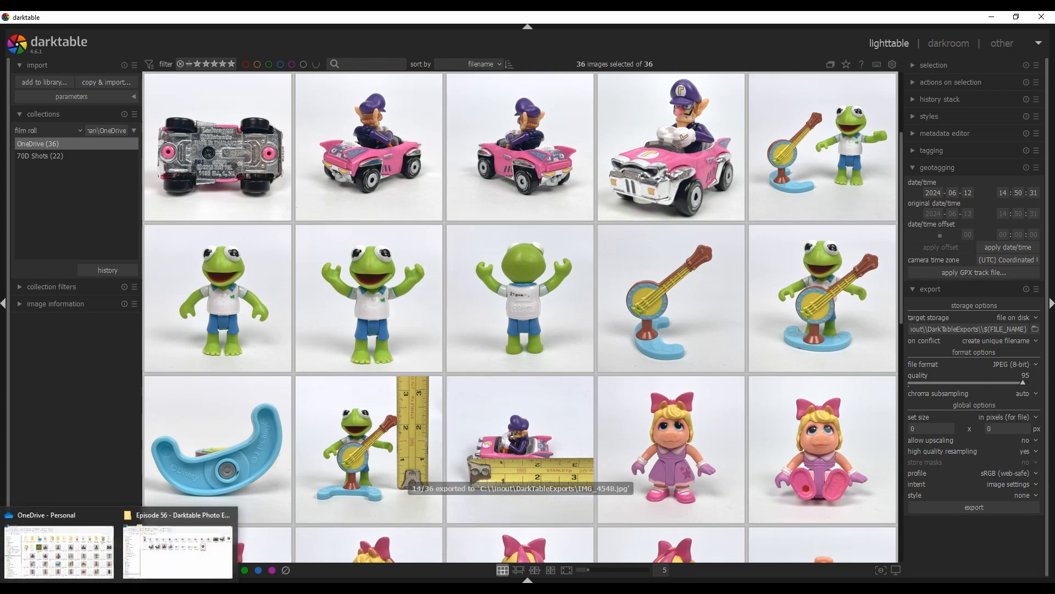
pyautogui.click(68, 561)
pyautogui.click(411, 269)
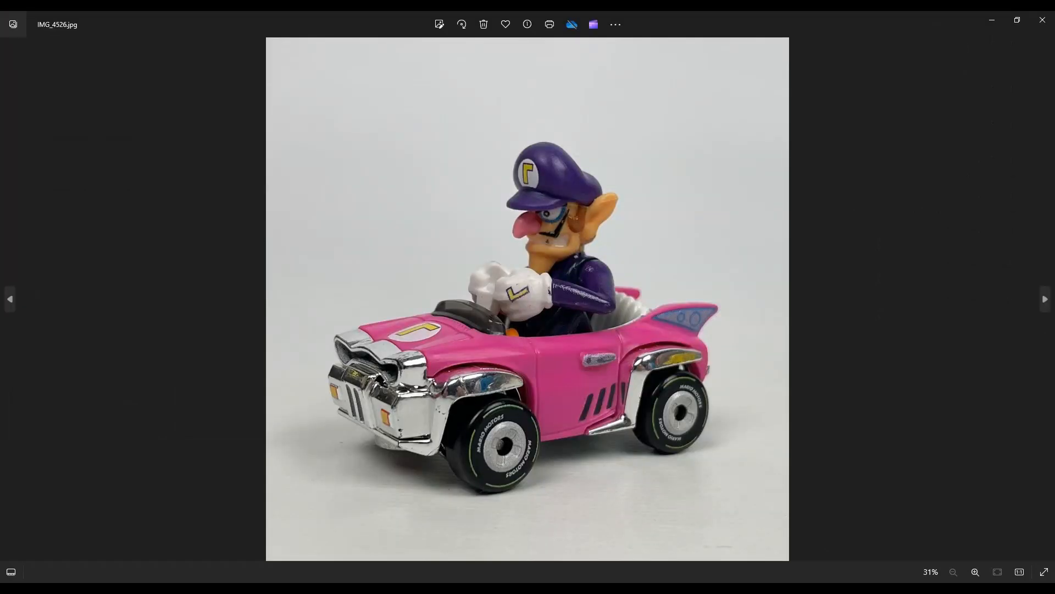
pyautogui.moveTo(101, 572)
pyautogui.click(156, 558)
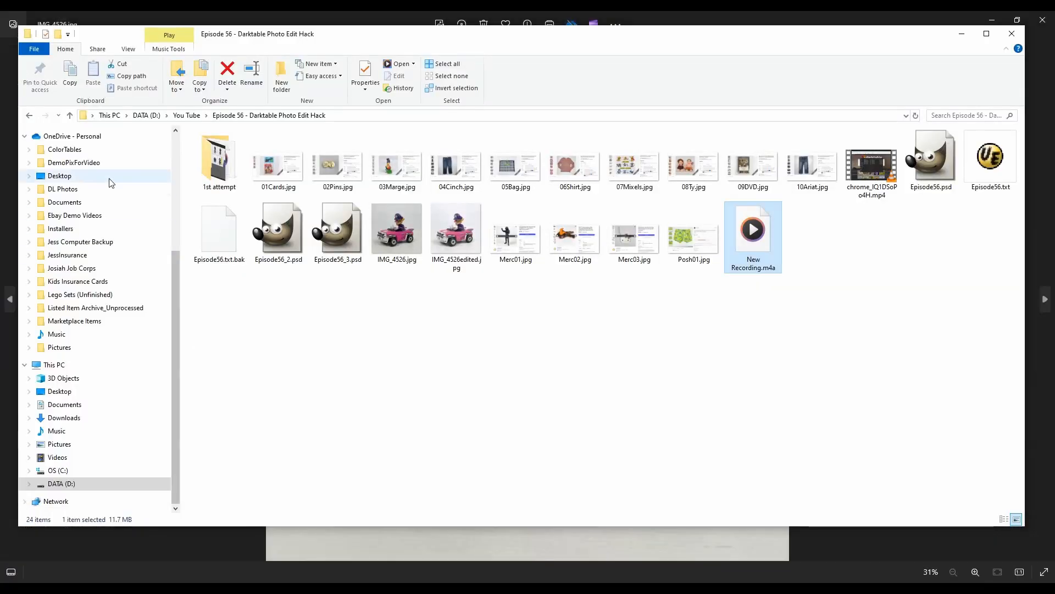
pyautogui.click(174, 221)
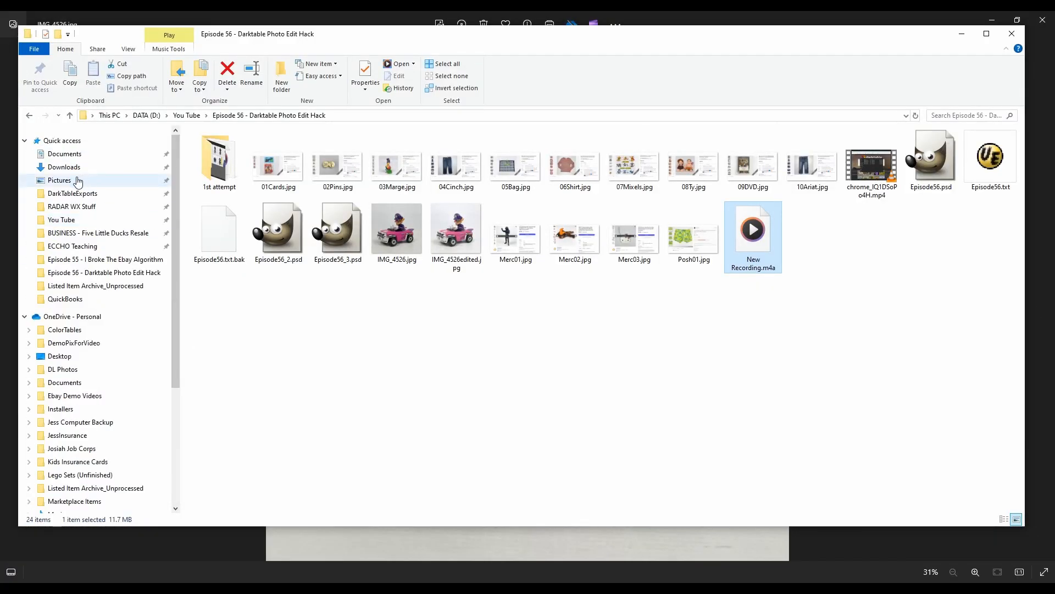
pyautogui.click(76, 194)
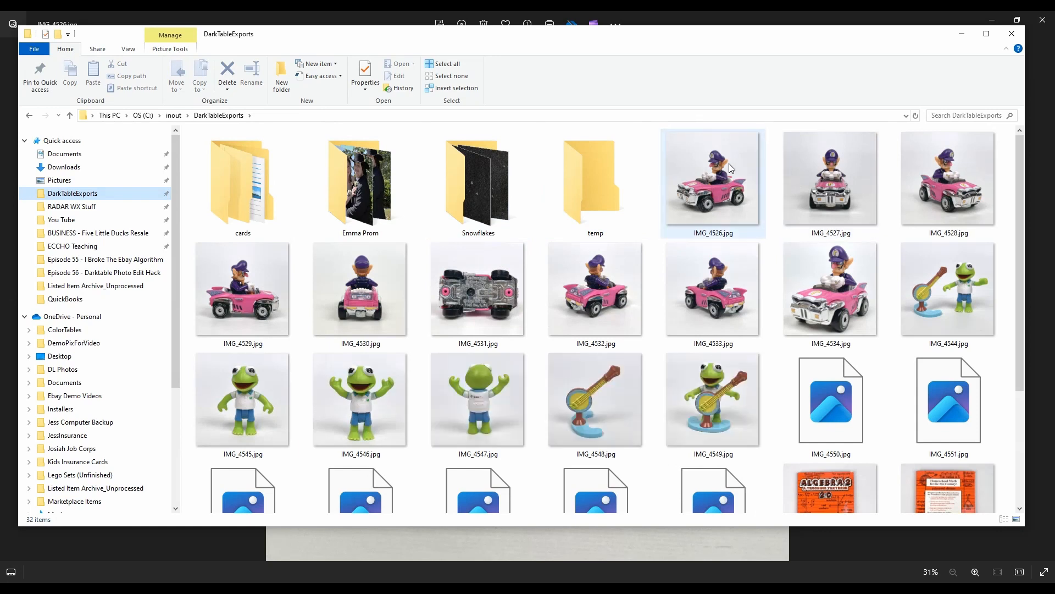
# Open the exported IMG_4526.jpg and snap it beside IMG_4526edited.jpg to compare the two versions
pyautogui.doubleClick(748, 175)
pyautogui.moveTo(270, 18); pyautogui.dragTo(1, 98)
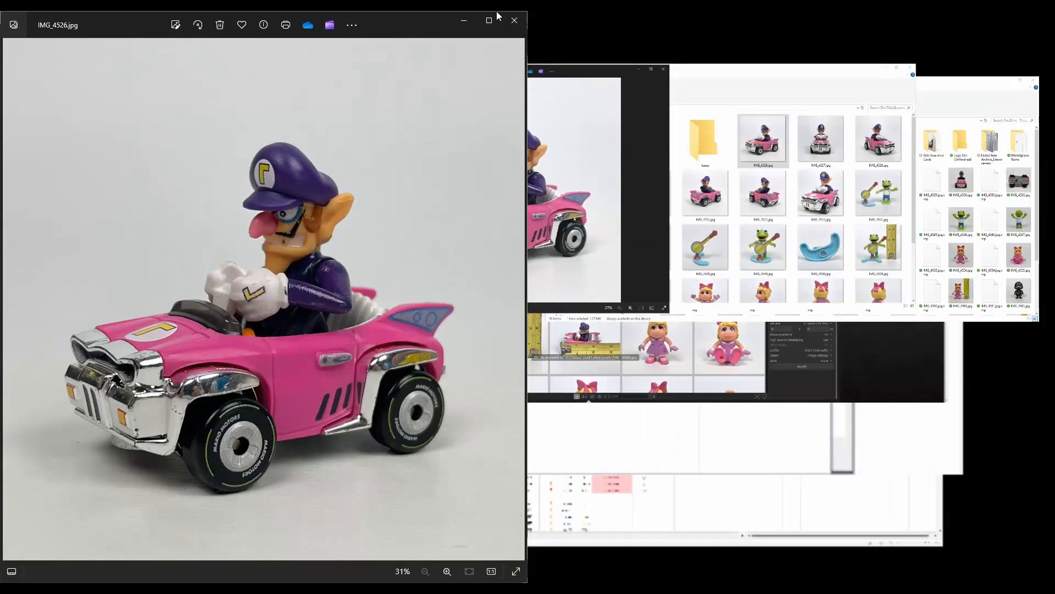
pyautogui.click(605, 125)
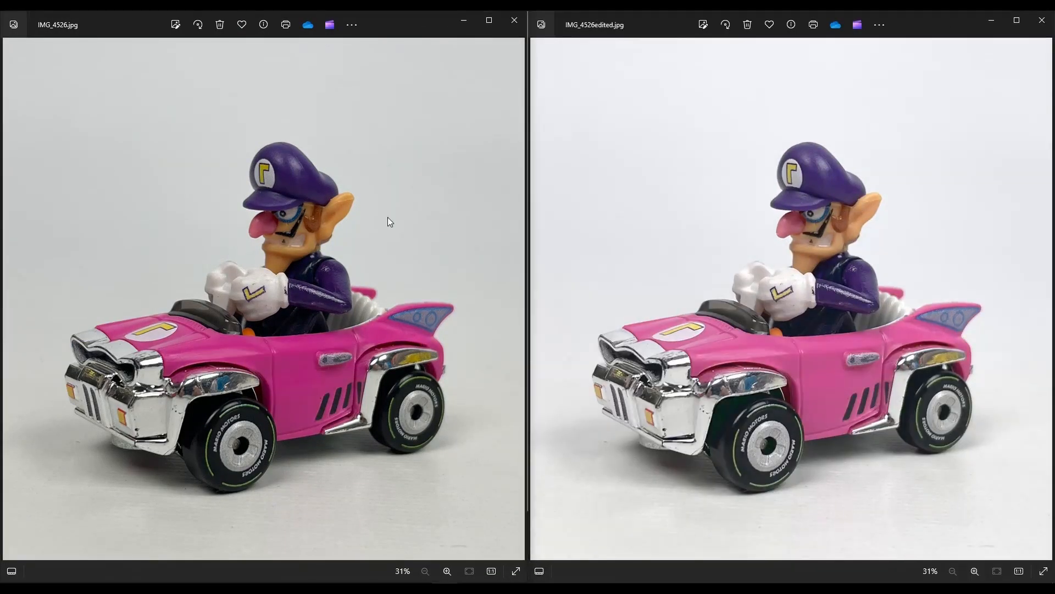